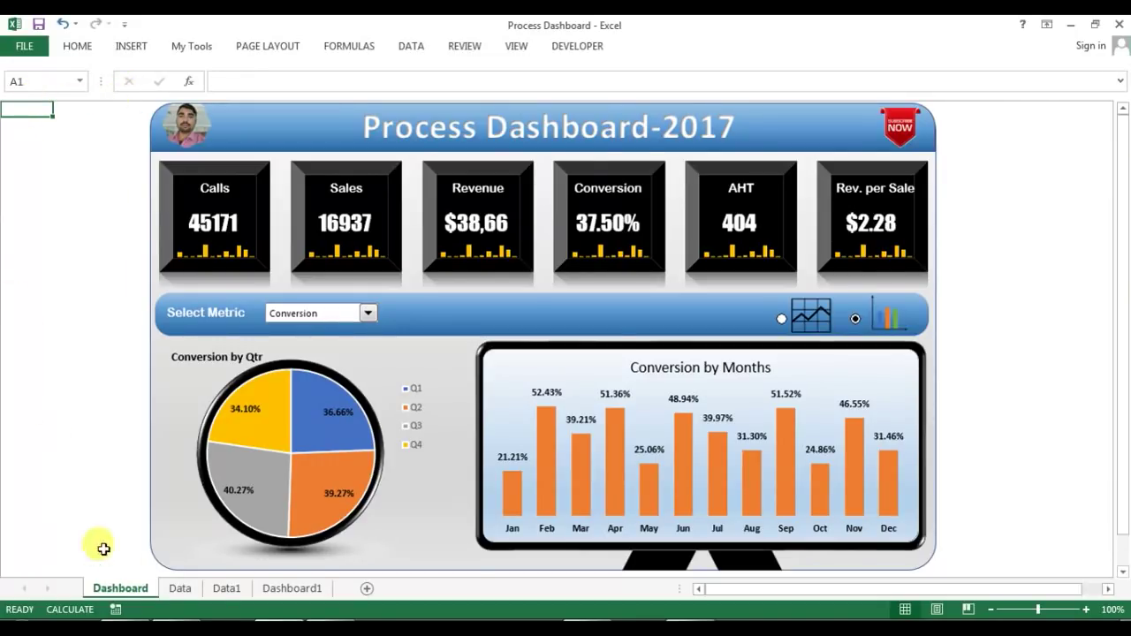
# - Compare the unfinished Dashboard1 sheet with the completed Dashboard sheet
pyautogui.click(299, 588)
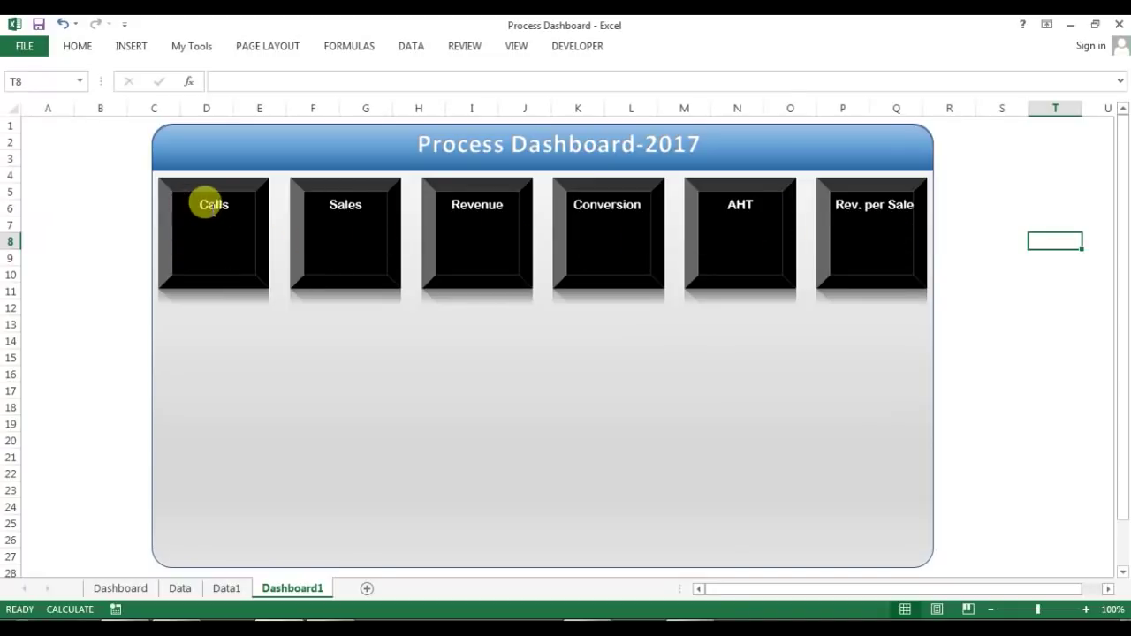
pyautogui.click(213, 211)
pyautogui.press('Escape')
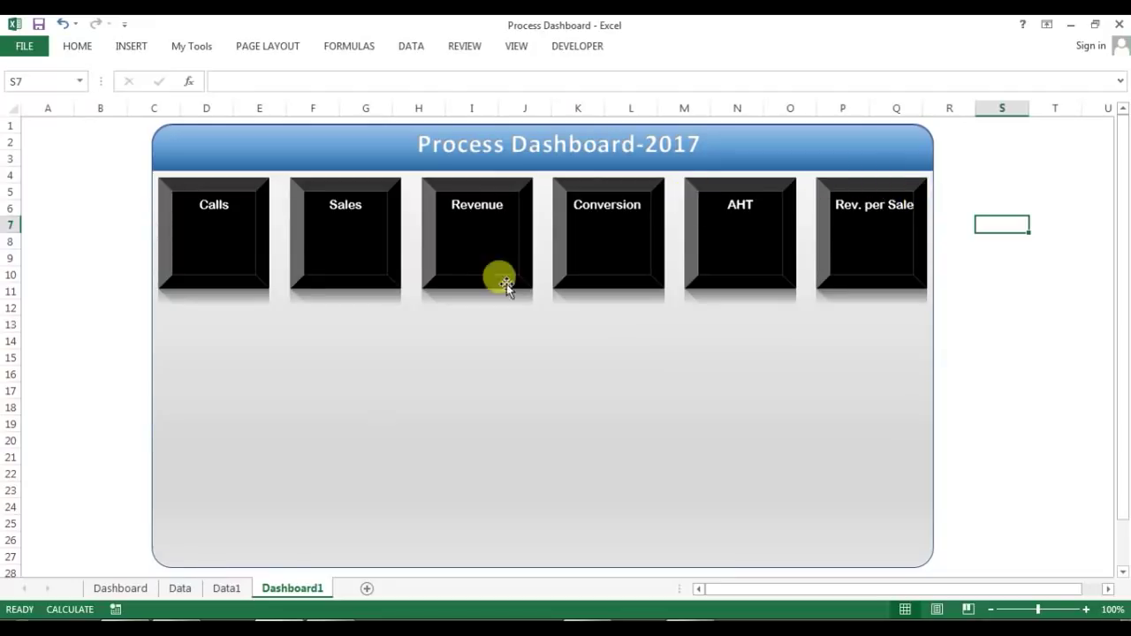
pyautogui.click(133, 589)
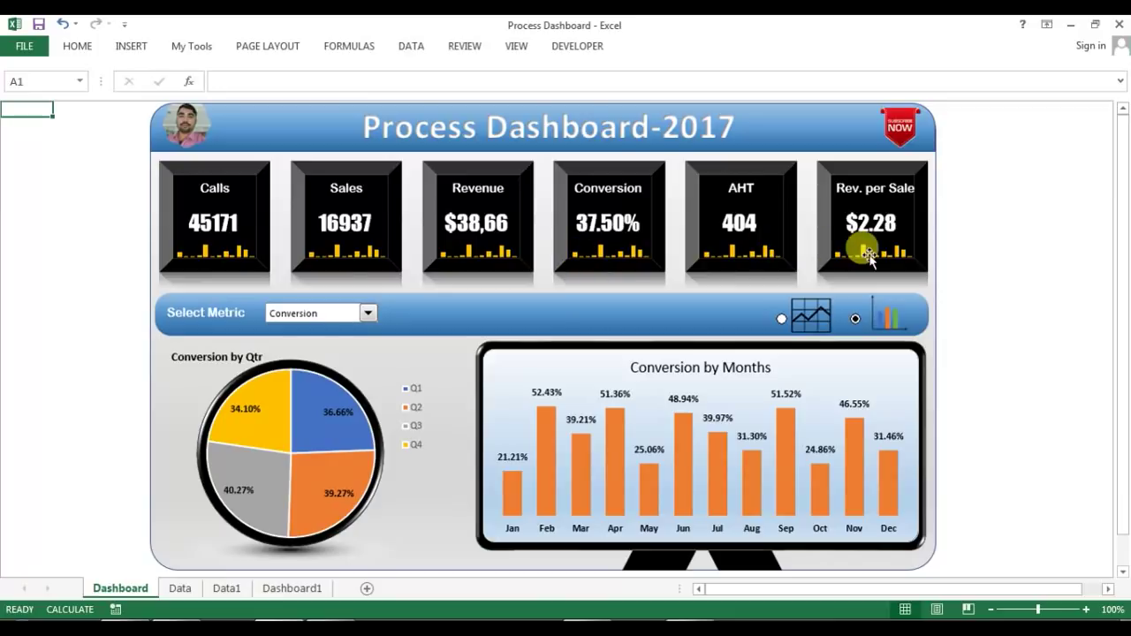
pyautogui.click(285, 589)
pyautogui.click(994, 289)
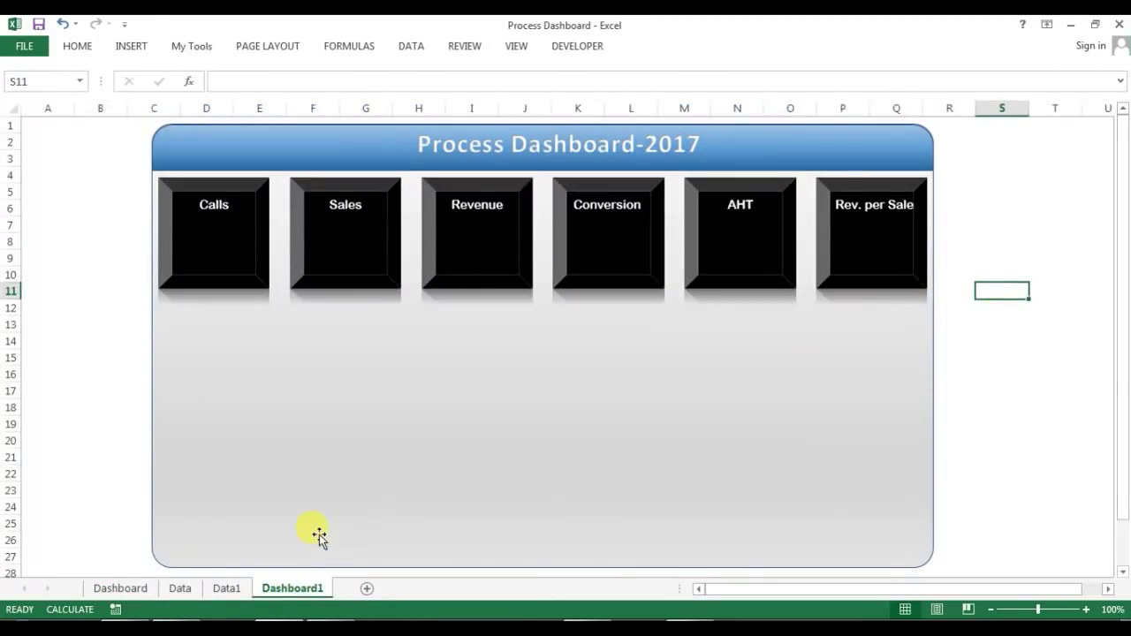
# - Add the label Total in cell A14, below the monthly data on the Data1 sheet
pyautogui.click(227, 593)
pyautogui.click(393, 488)
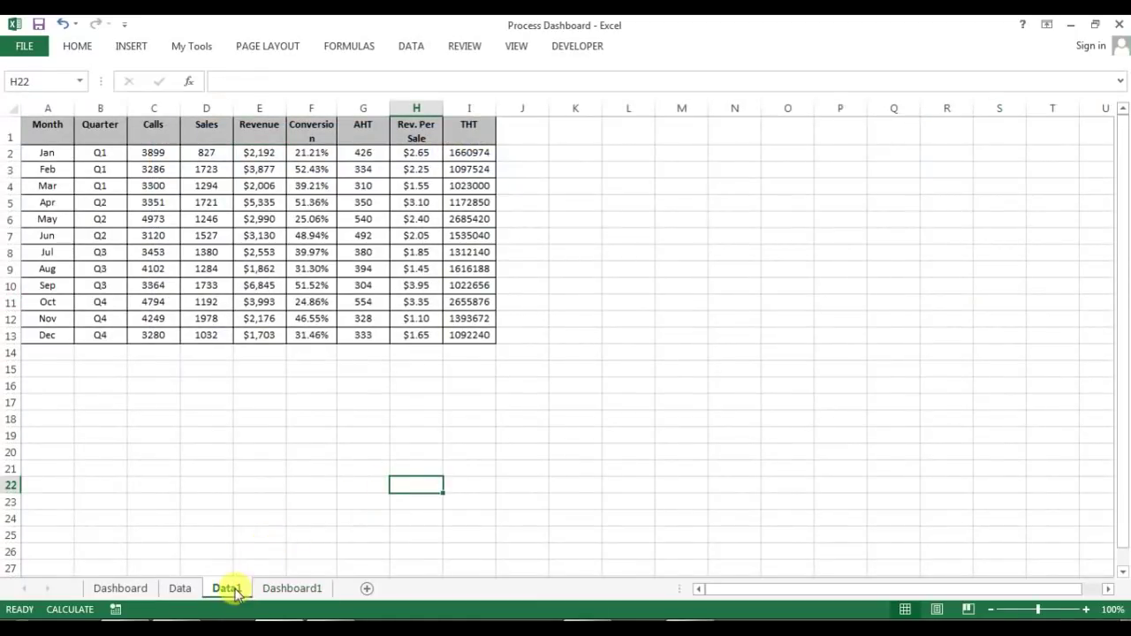
pyautogui.click(53, 131)
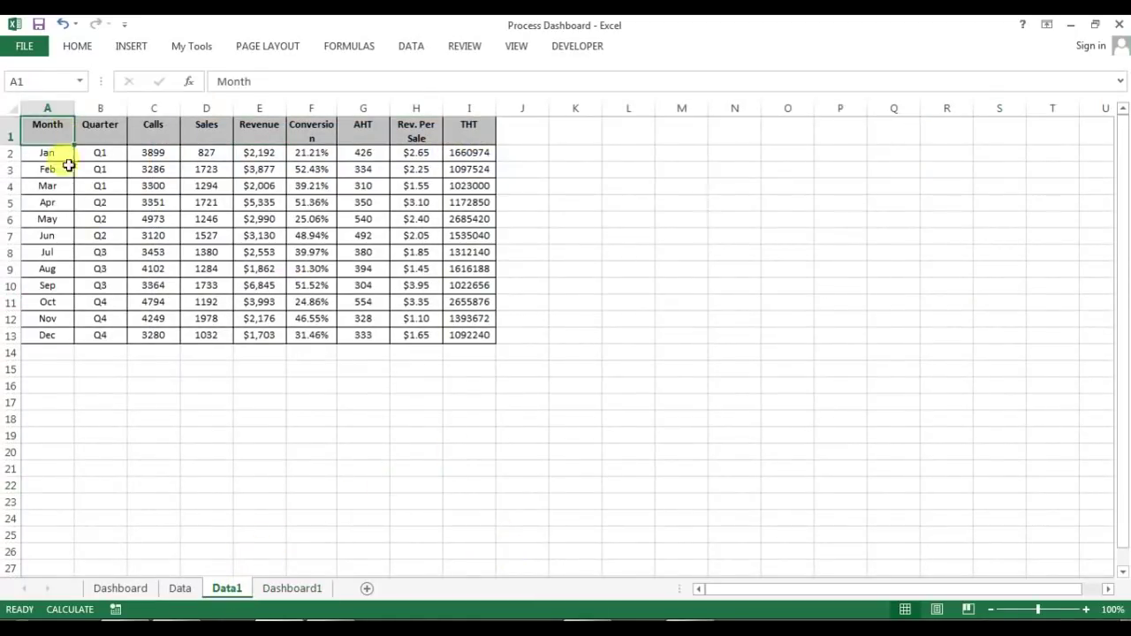
pyautogui.click(51, 353)
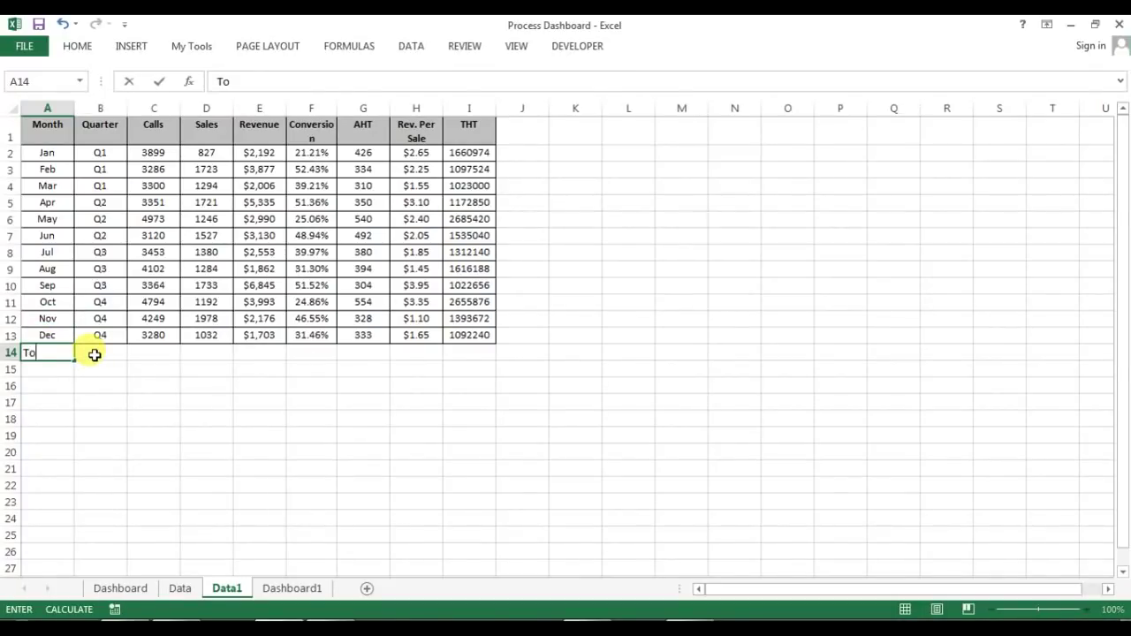
pyautogui.press('Return')
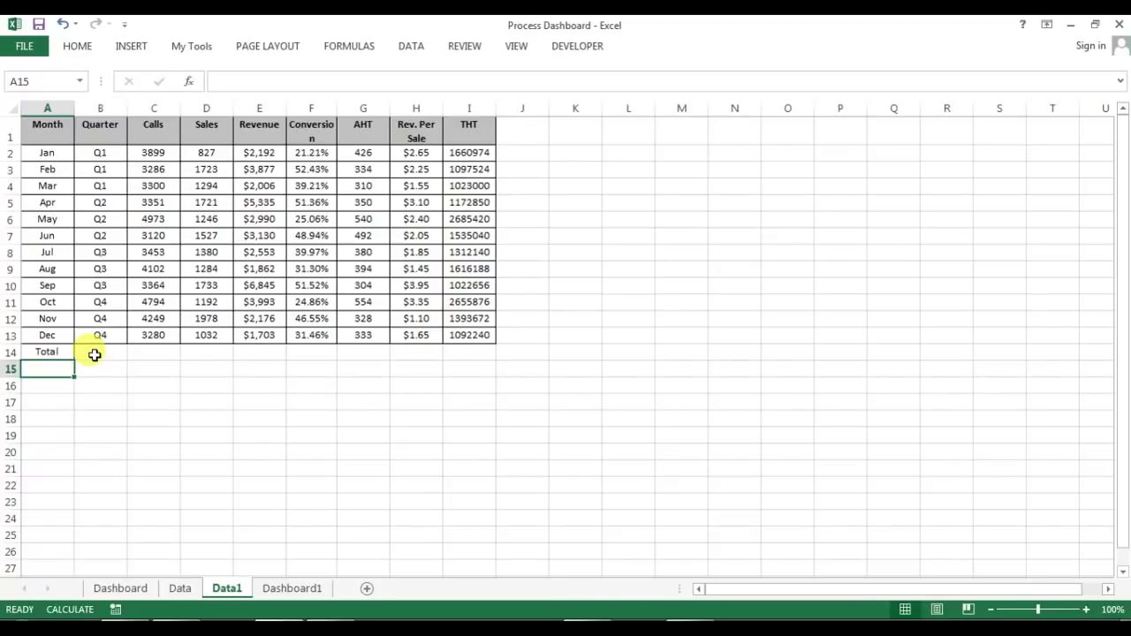
# - Total the Calls column in C14 with =SUM(C2:C13)
pyautogui.click(94, 354)
pyautogui.press('Right')
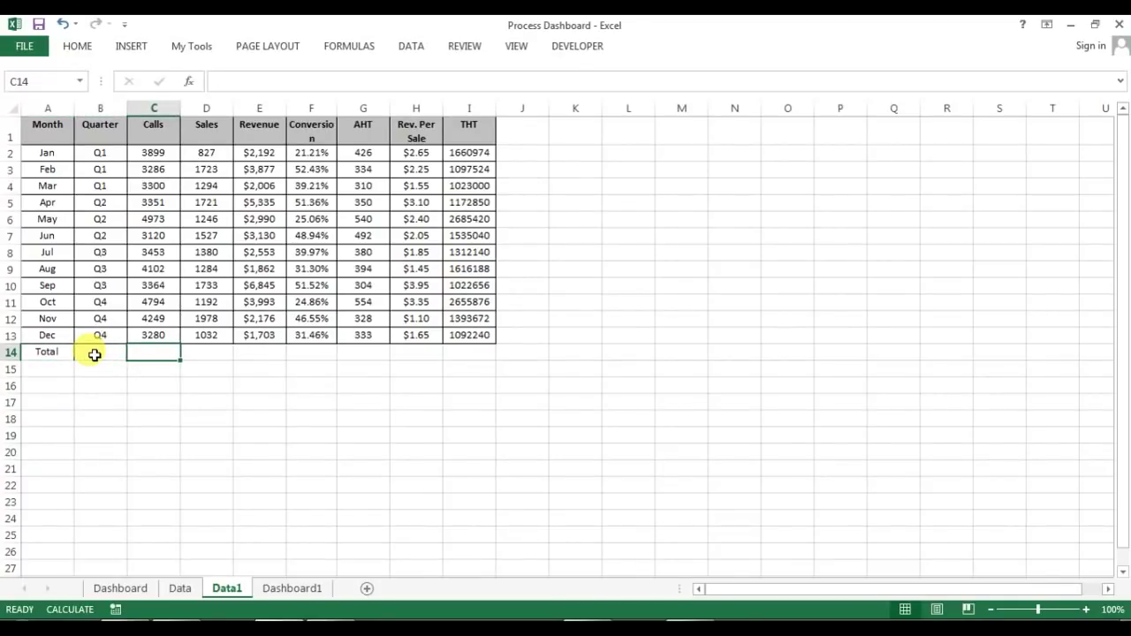
pyautogui.hotkey('alt', '=')
pyautogui.press('Return')
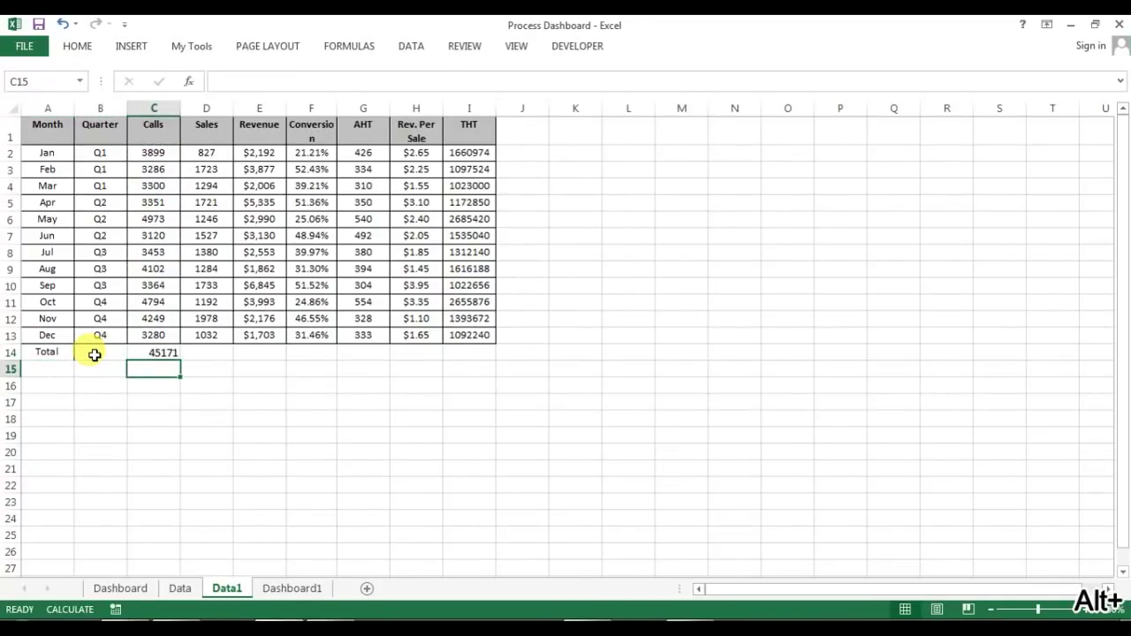
# - Copy the Calls total formula into the Total row for Sales (D14) and Revenue (E14)
pyautogui.press('Up')
pyautogui.press('Right')
pyautogui.press('Left')
pyautogui.hotkey('ctrl', 'c')
pyautogui.press('Right')
pyautogui.hotkey('ctrl', 'v')
pyautogui.press('Right')
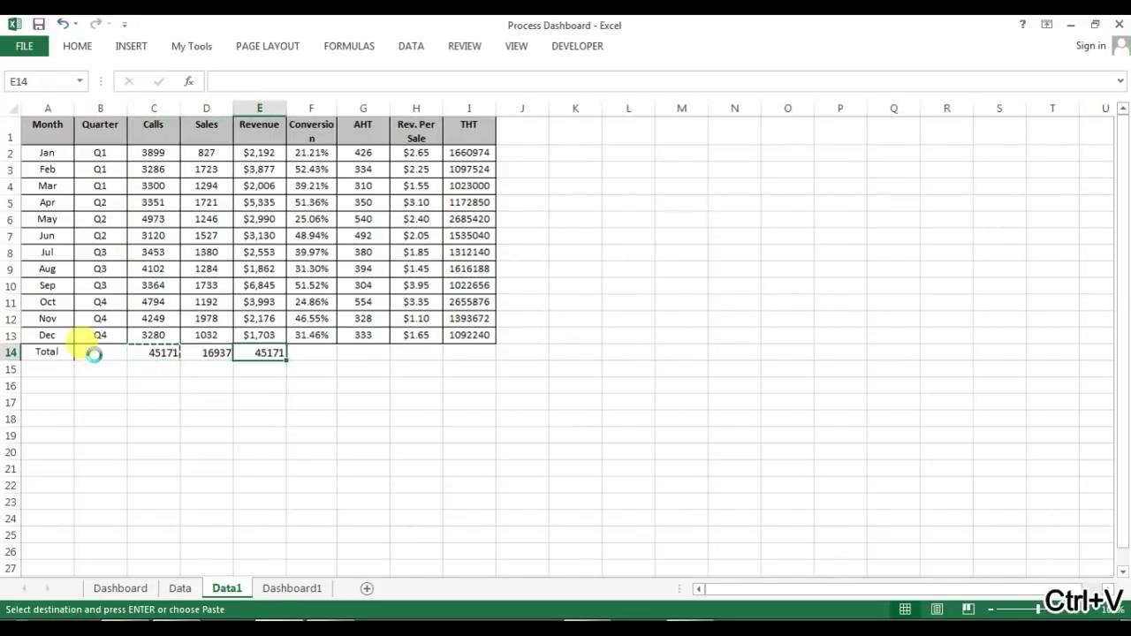
pyautogui.hotkey('ctrl', 'v')
pyautogui.press('Right')
pyautogui.press('Right')
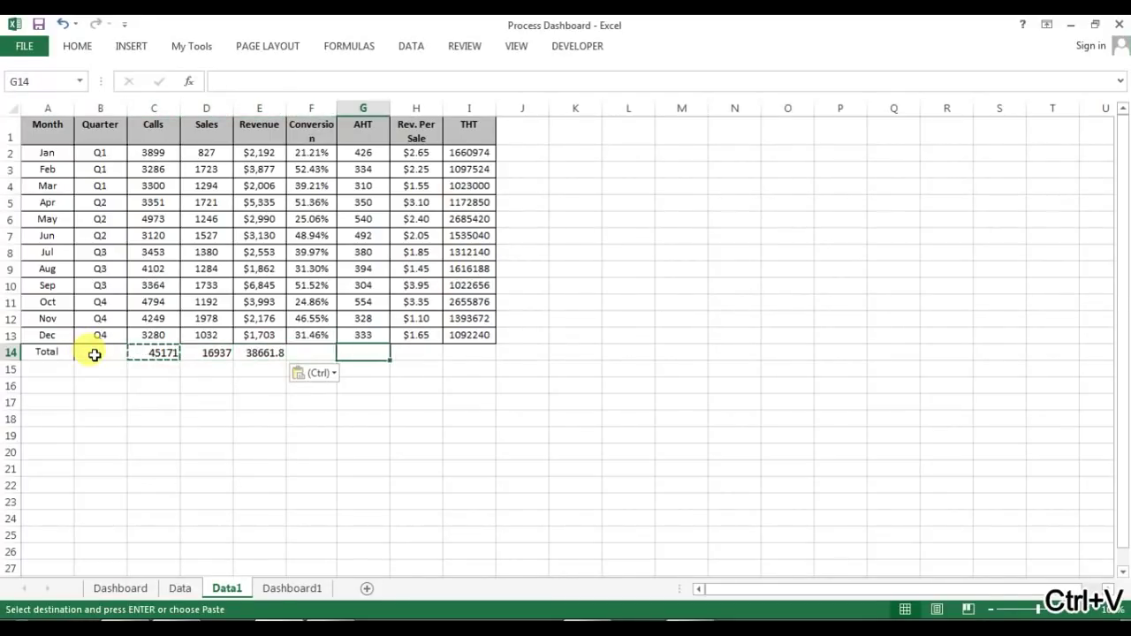
# - Paste the copied sum formula into I14 to total the THT column
pyautogui.press('Right')
pyautogui.press('Right')
pyautogui.press('Left')
pyautogui.press('Right')
pyautogui.press('Right')
pyautogui.press('Left')
pyautogui.press('Up')
pyautogui.press('Up')
pyautogui.press('Up')
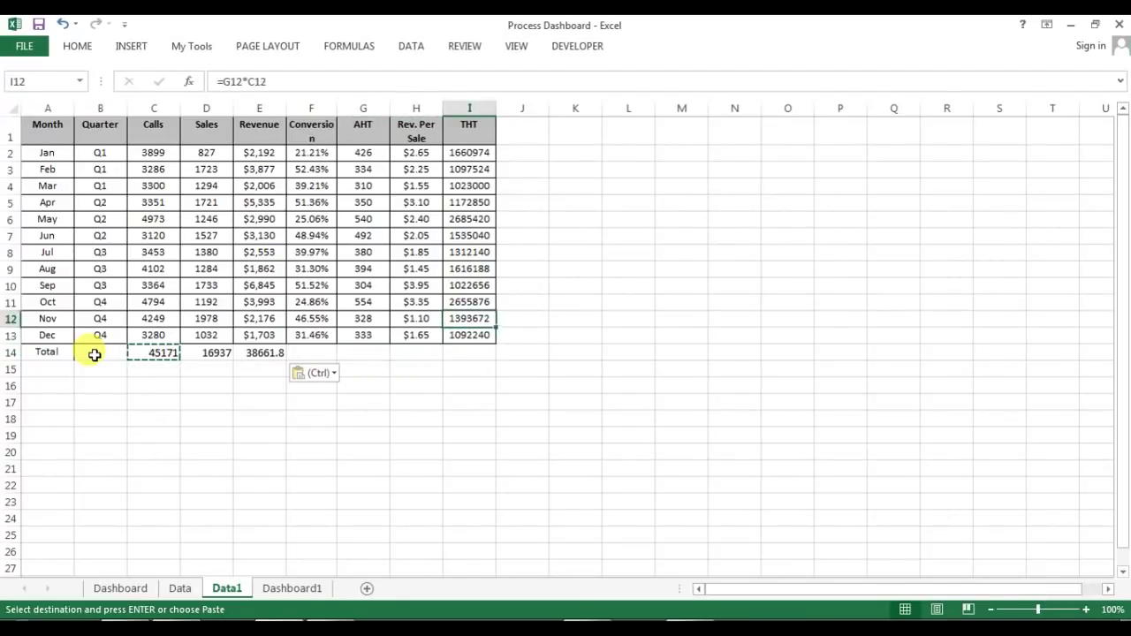
pyautogui.press('Down')
pyautogui.press('Down')
pyautogui.press('Down')
pyautogui.hotkey('ctrl', 'v')
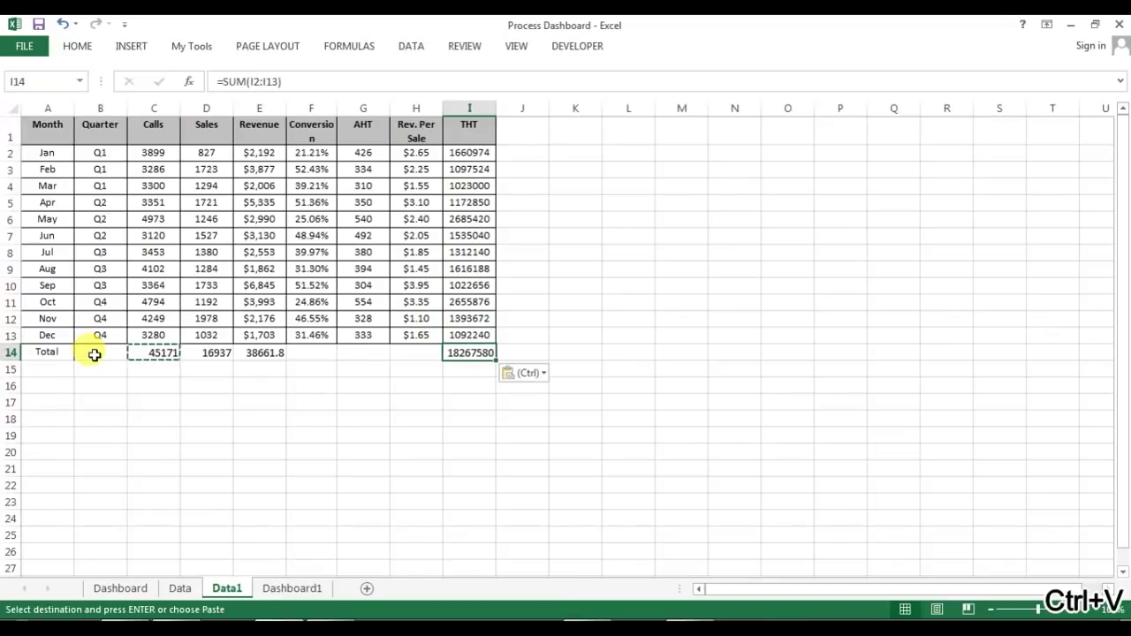
# - Examine the January THT formula in I2 and the cells it refers to
pyautogui.hotkey('ctrl', 'Up')
pyautogui.press('Left')
pyautogui.press('Left')
pyautogui.press('Left')
pyautogui.press('Right')
pyautogui.press('Escape')
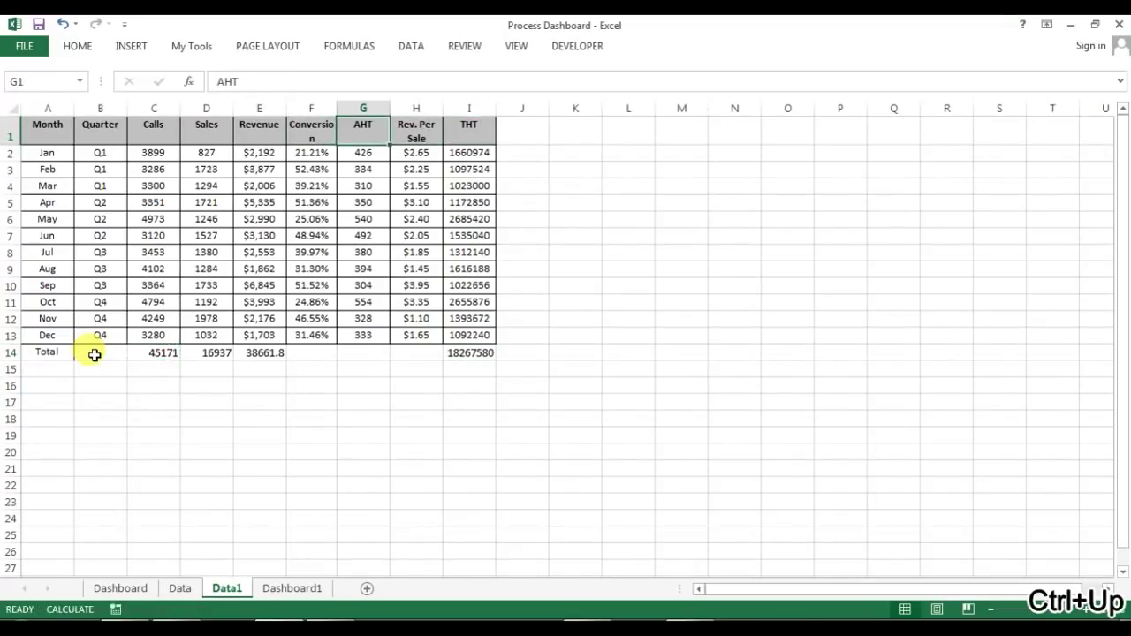
pyautogui.press('Down')
pyautogui.press('Right')
pyautogui.press('Right')
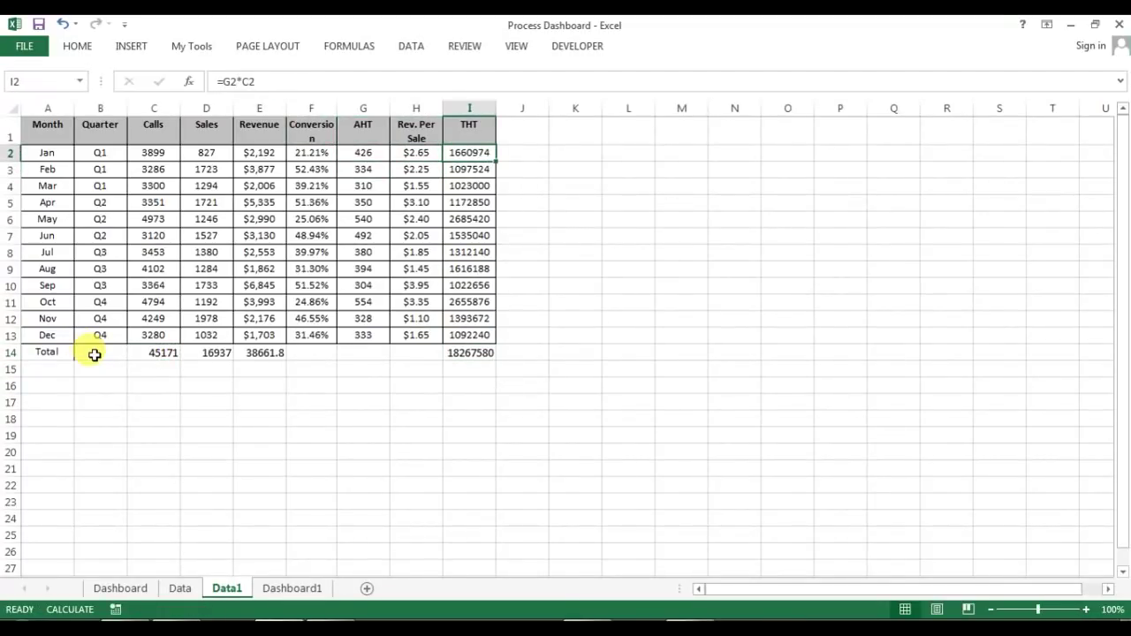
pyautogui.click(380, 80)
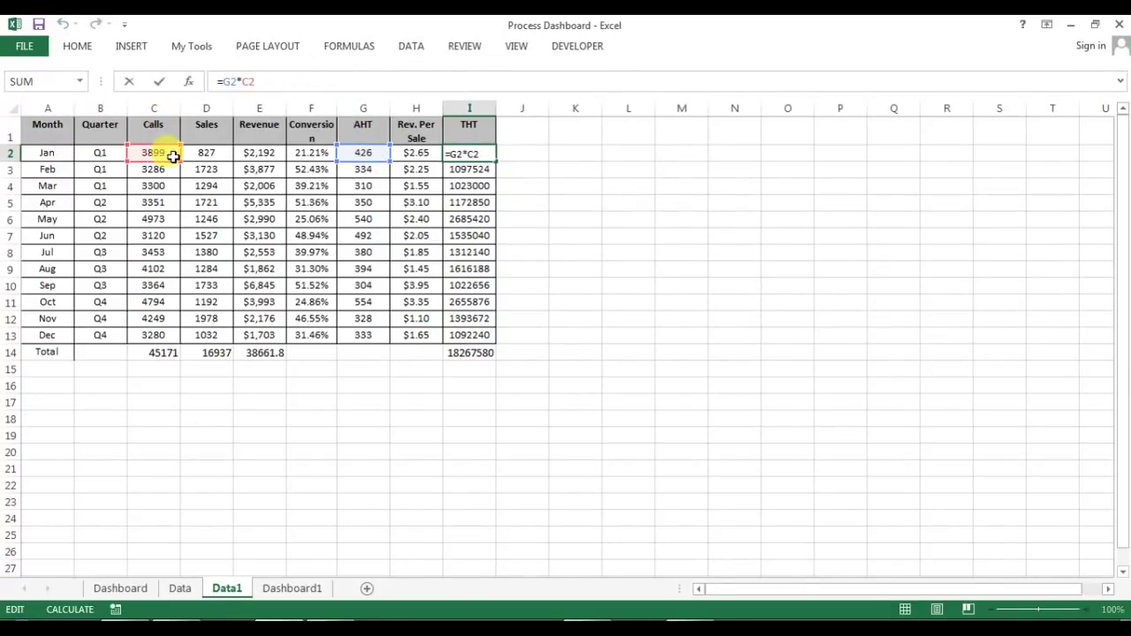
pyautogui.hotkey('ctrl', 'Return')
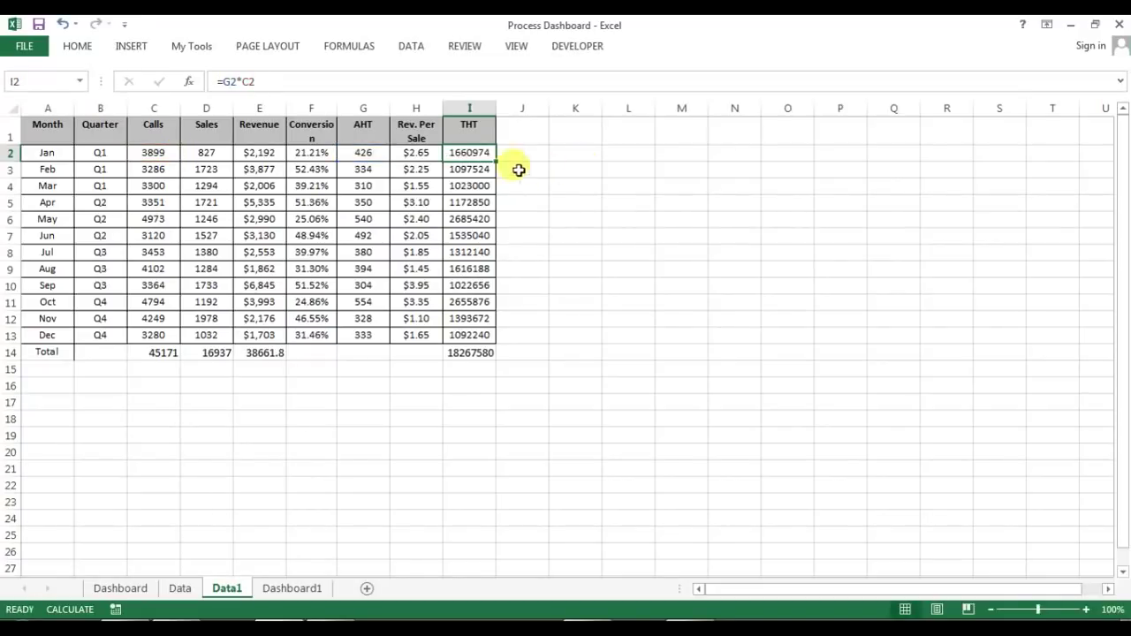
# - Calculate the overall AHT in G14 with =I14/C14, dividing total THT by total Calls
pyautogui.moveTo(353, 348)
pyautogui.mouseDown()
pyautogui.moveTo(374, 174)
pyautogui.moveTo(372, 362)
pyautogui.mouseUp()
pyautogui.click(369, 356)
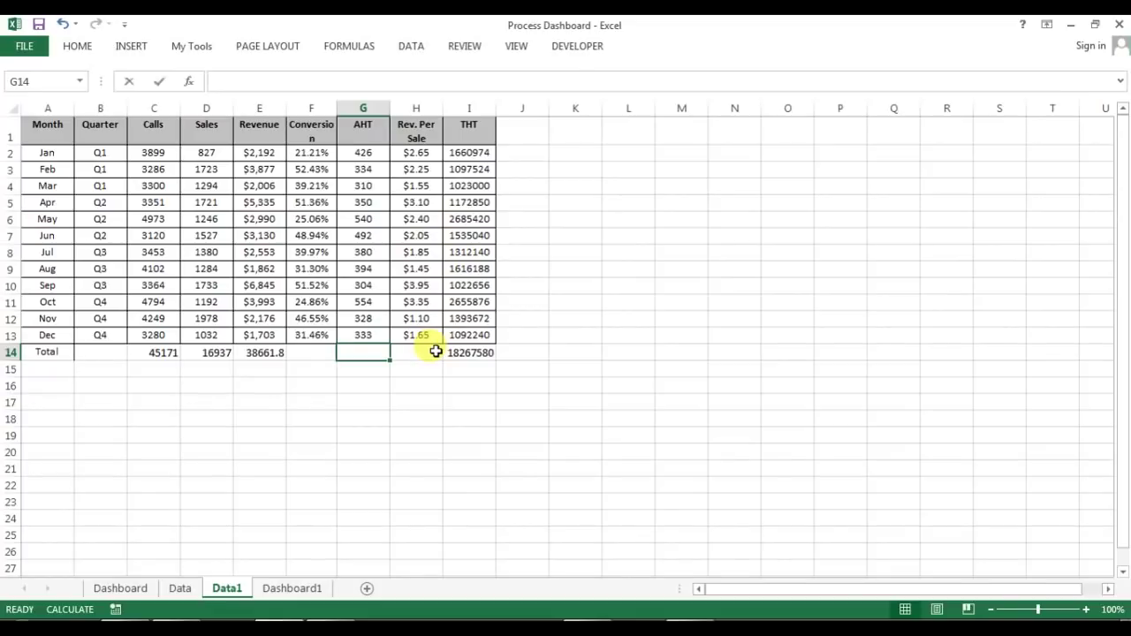
pyautogui.write('=')
pyautogui.click(436, 352)
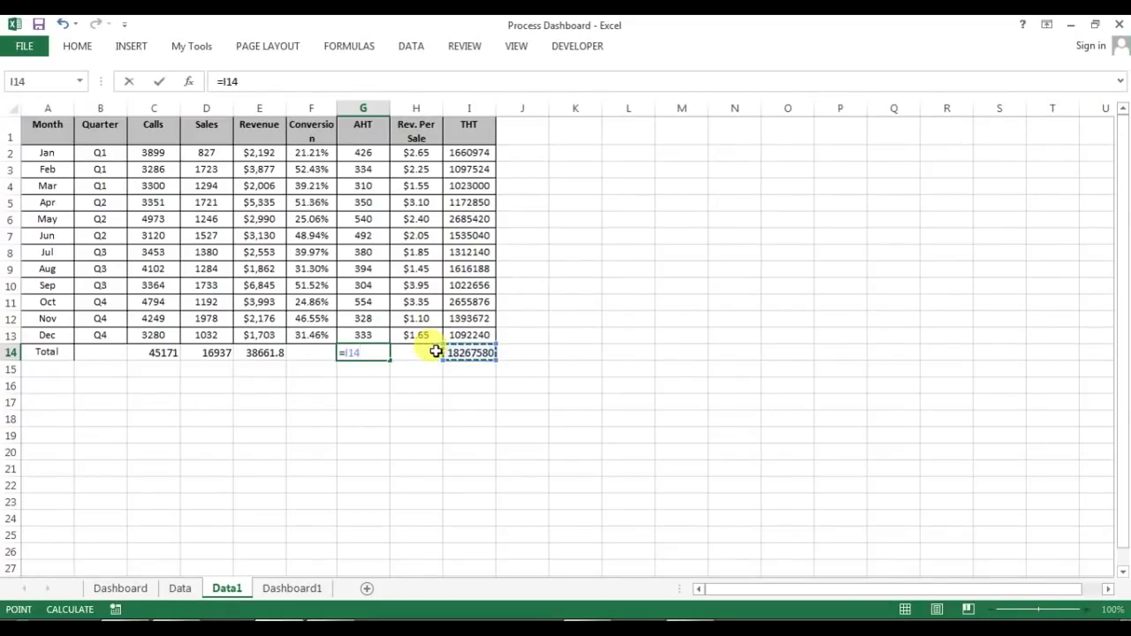
pyautogui.press('Left')
pyautogui.press('Left')
pyautogui.press('Left')
pyautogui.press('Left')
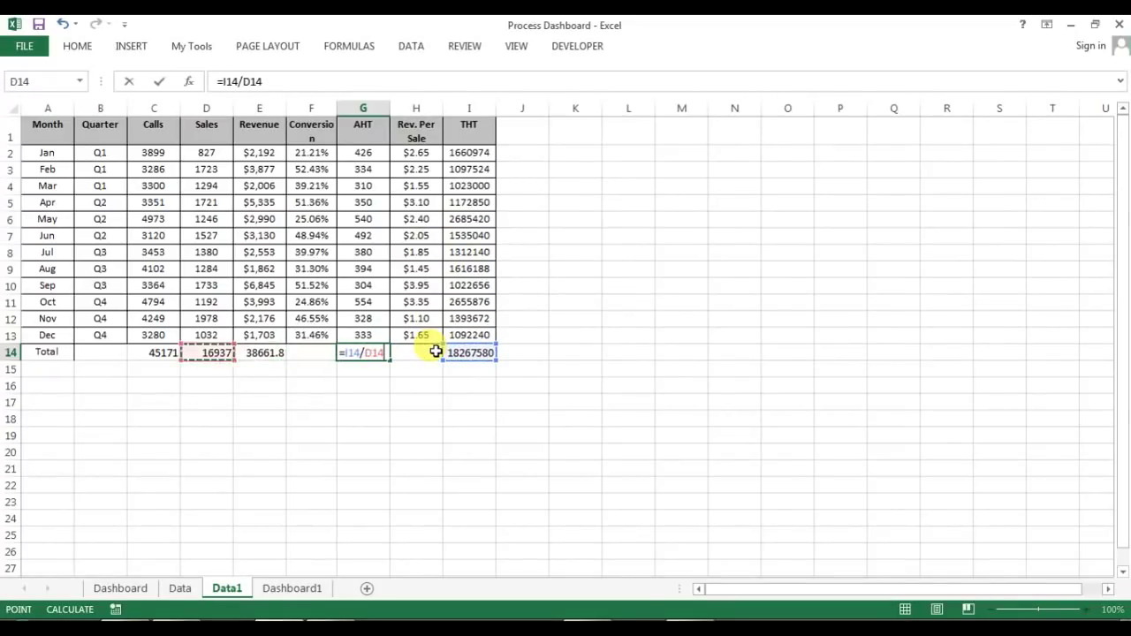
pyautogui.press('Return')
# - Check the simple average of the monthly AHT values in G2:G13 against the Total row's AHT
pyautogui.press('Up')
pyautogui.press('Up')
pyautogui.press('Up')
pyautogui.hotkey('ctrl', 'Up')
pyautogui.press('Down')
pyautogui.hotkey('ctrl', 'shift', 'Down')
pyautogui.hotkey('shift', 'Up')
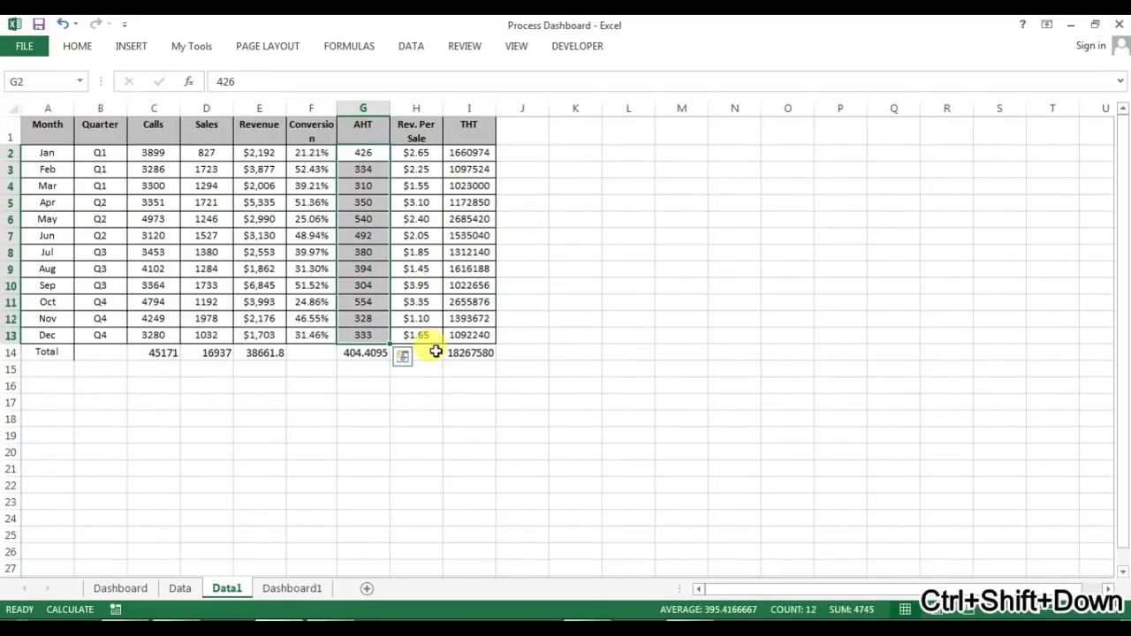
pyautogui.hotkey('ctrl', 'Down')
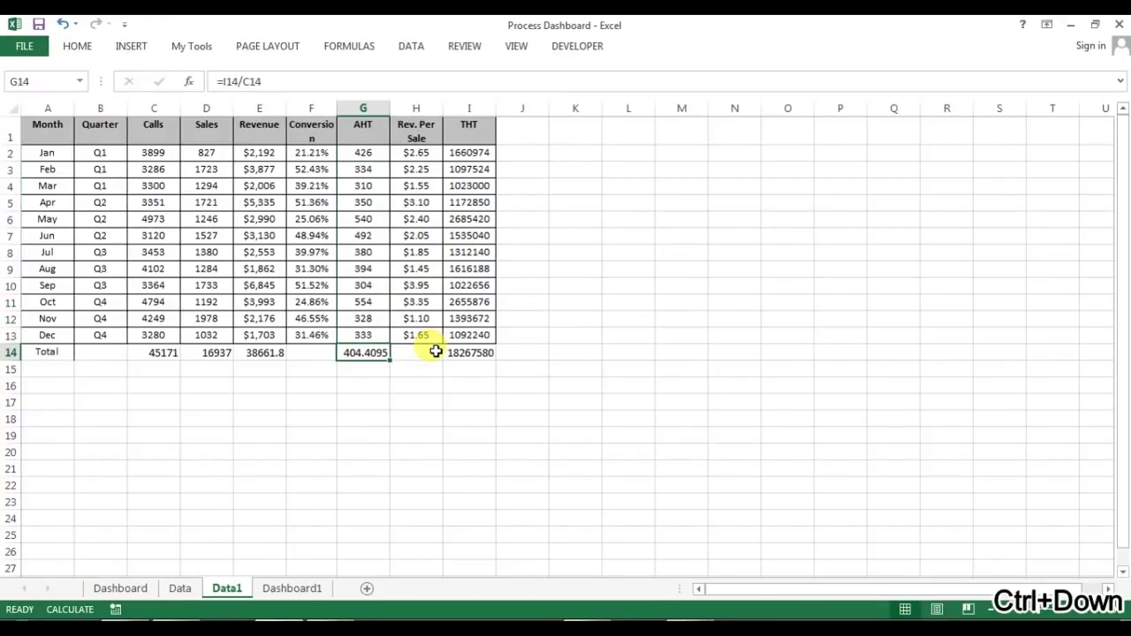
# - Review the Conversion formula in F2 and fill it down into the Total row at F14 as =D14/C14
pyautogui.click(321, 152)
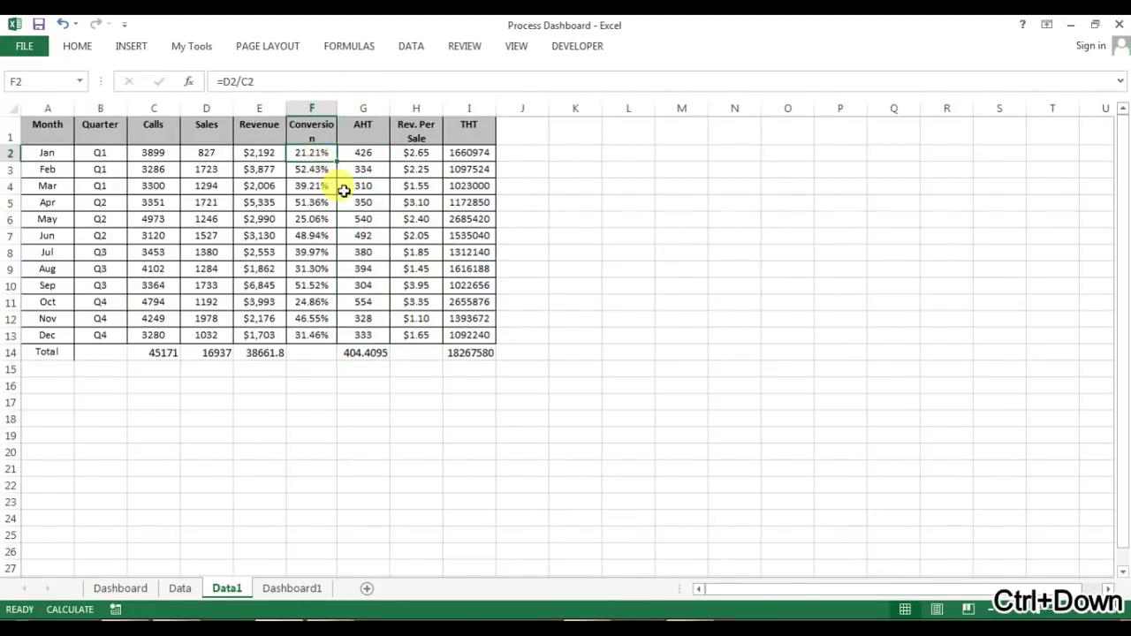
pyautogui.click(277, 78)
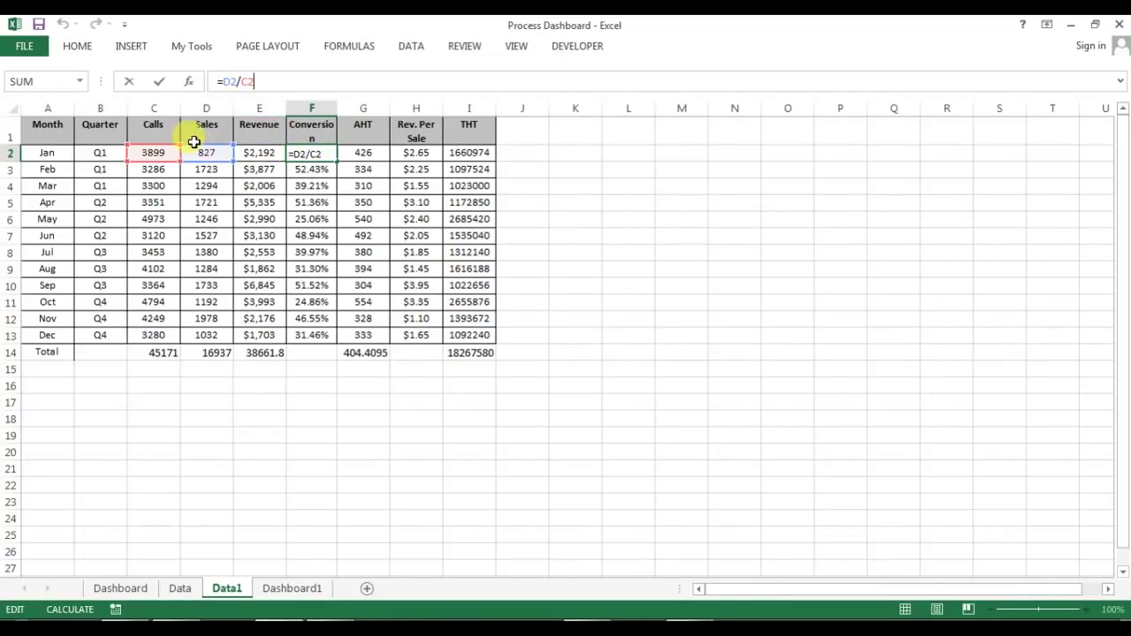
pyautogui.press('Return')
pyautogui.hotkey('ctrl', 'Down')
pyautogui.press('Down')
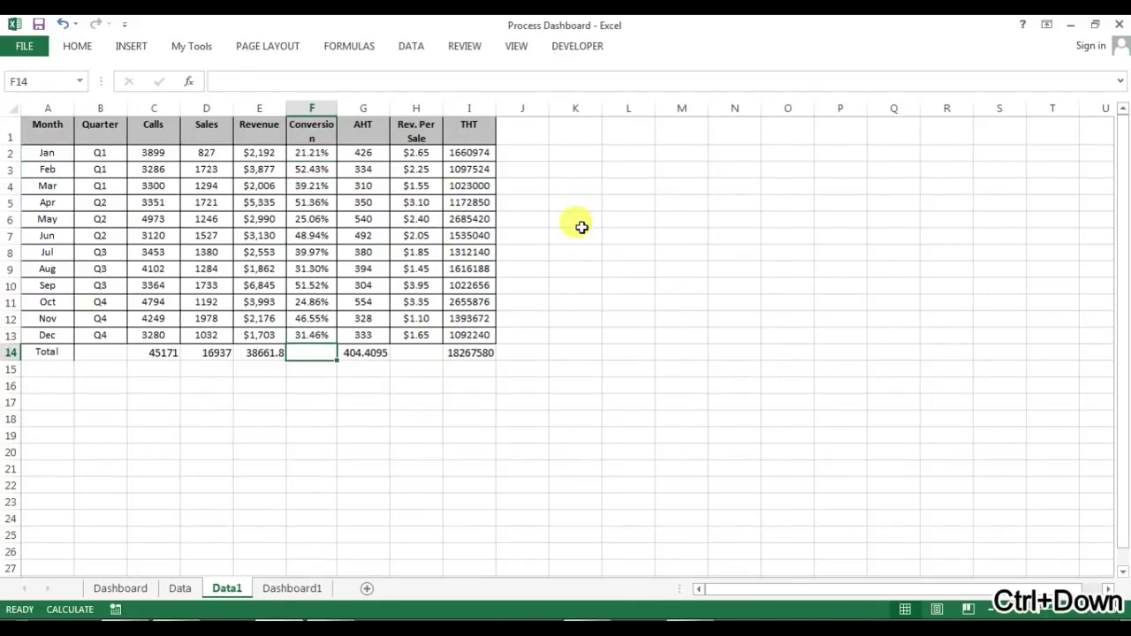
pyautogui.hotkey('ctrl', 'd')
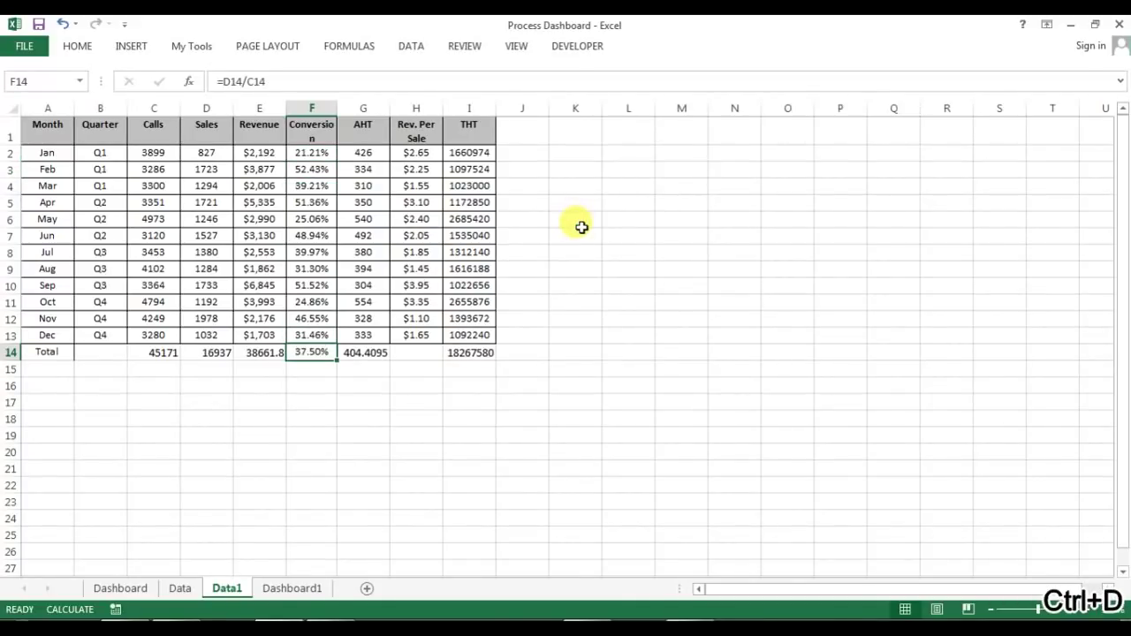
# - Review the Rev. Per Sale formula in H13 and fill it down into the Total row at H14
pyautogui.press('Right')
pyautogui.press('Right')
pyautogui.press('Up')
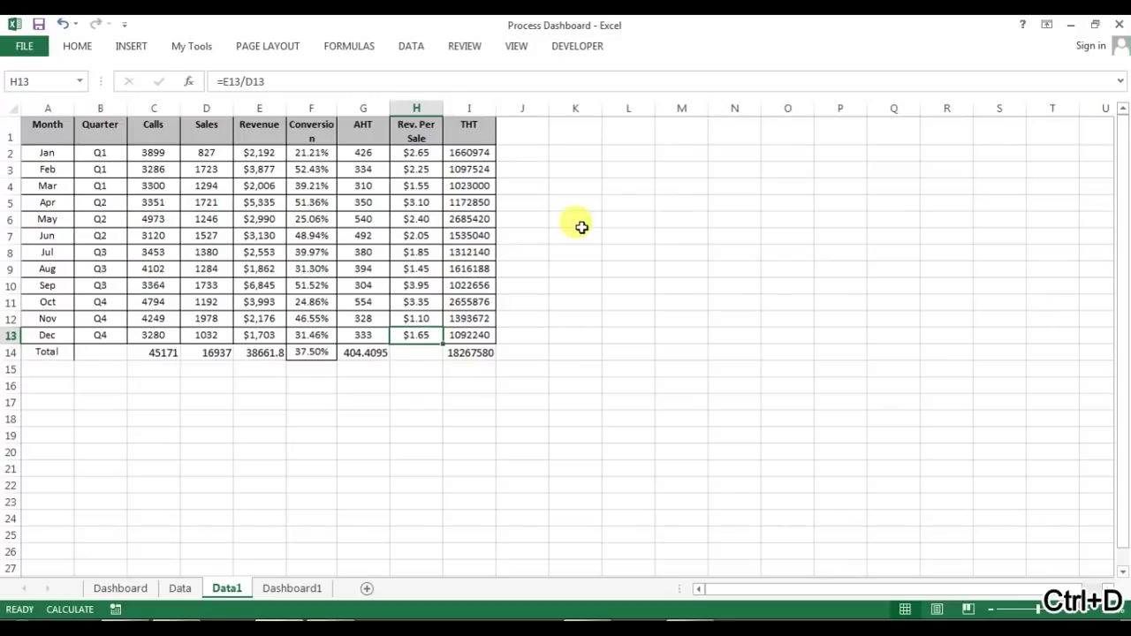
pyautogui.click(366, 83)
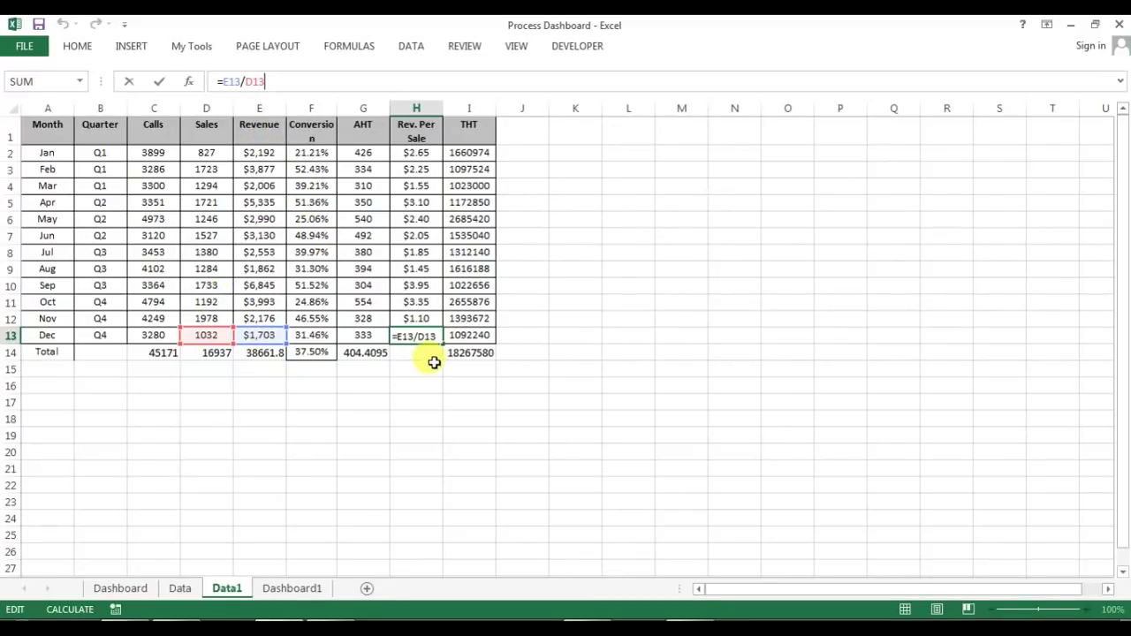
pyautogui.press('Return')
pyautogui.hotkey('ctrl', 'd')
# - Copy the formatting of the December row, C13:I13, onto the totals in C14:I14
pyautogui.moveTo(159, 352); pyautogui.dragTo(491, 352)
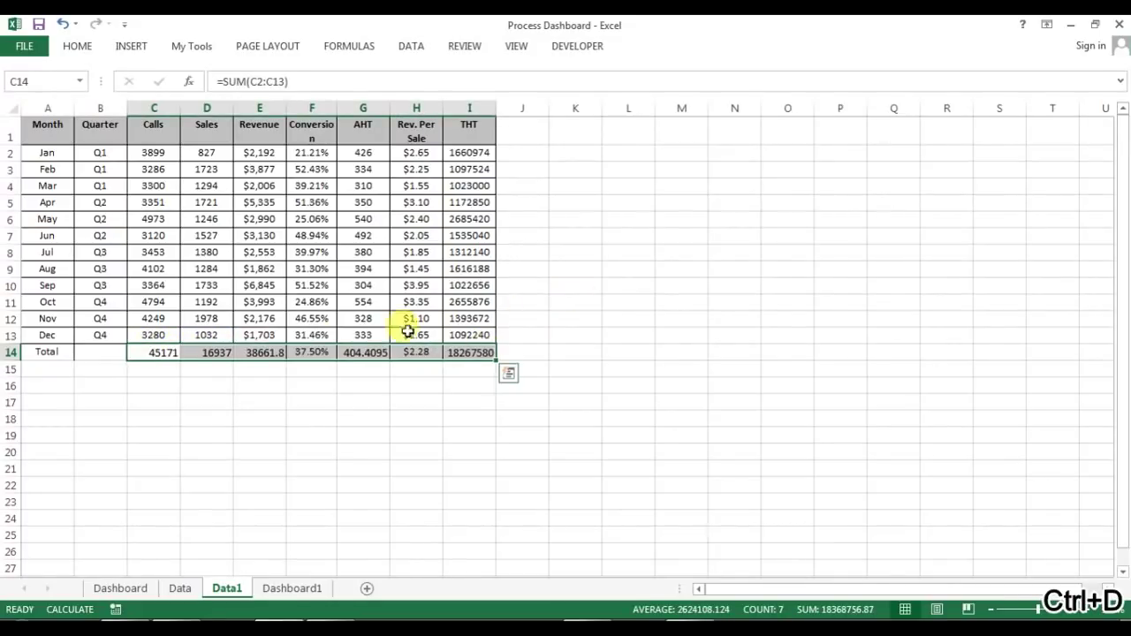
pyautogui.moveTo(271, 360); pyautogui.dragTo(303, 332)
pyautogui.press('Escape')
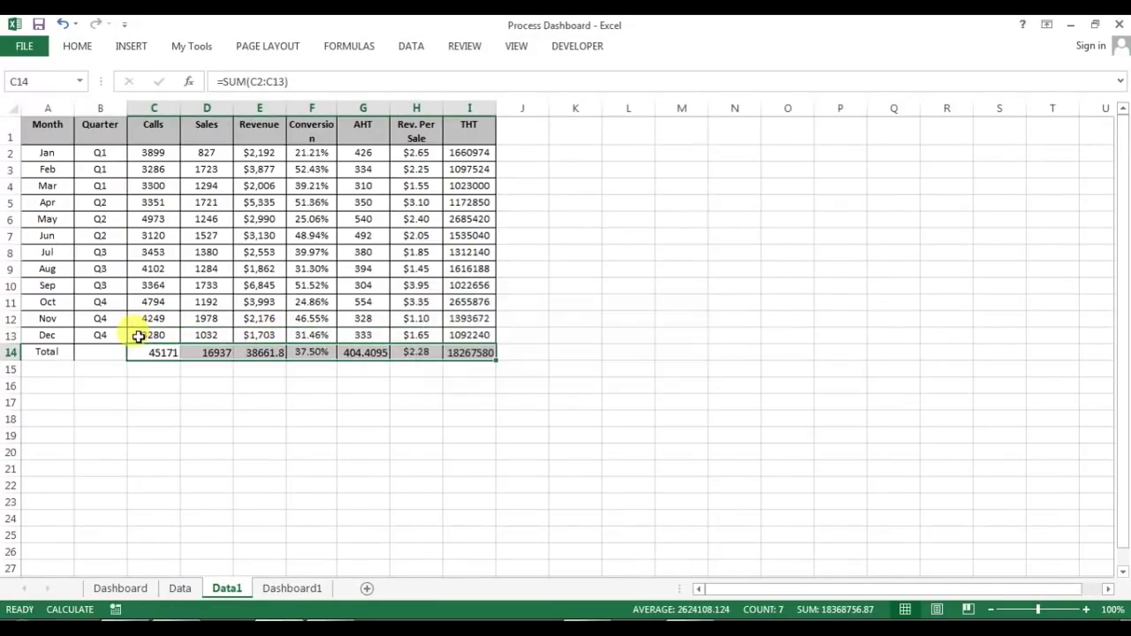
pyautogui.moveTo(141, 336); pyautogui.dragTo(477, 336)
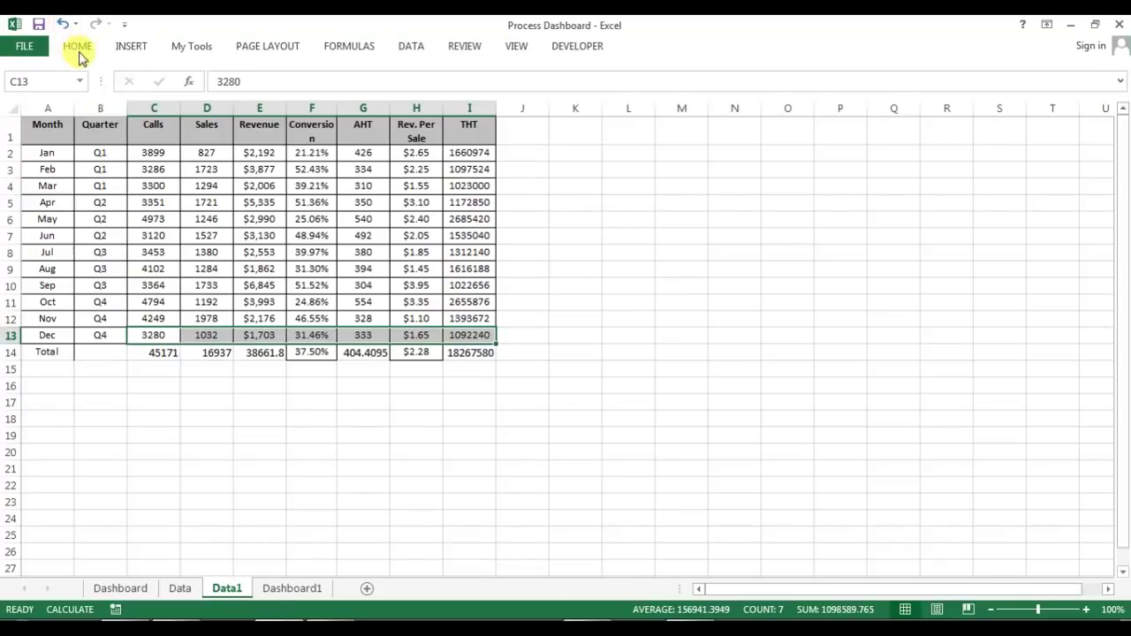
pyautogui.click(78, 49)
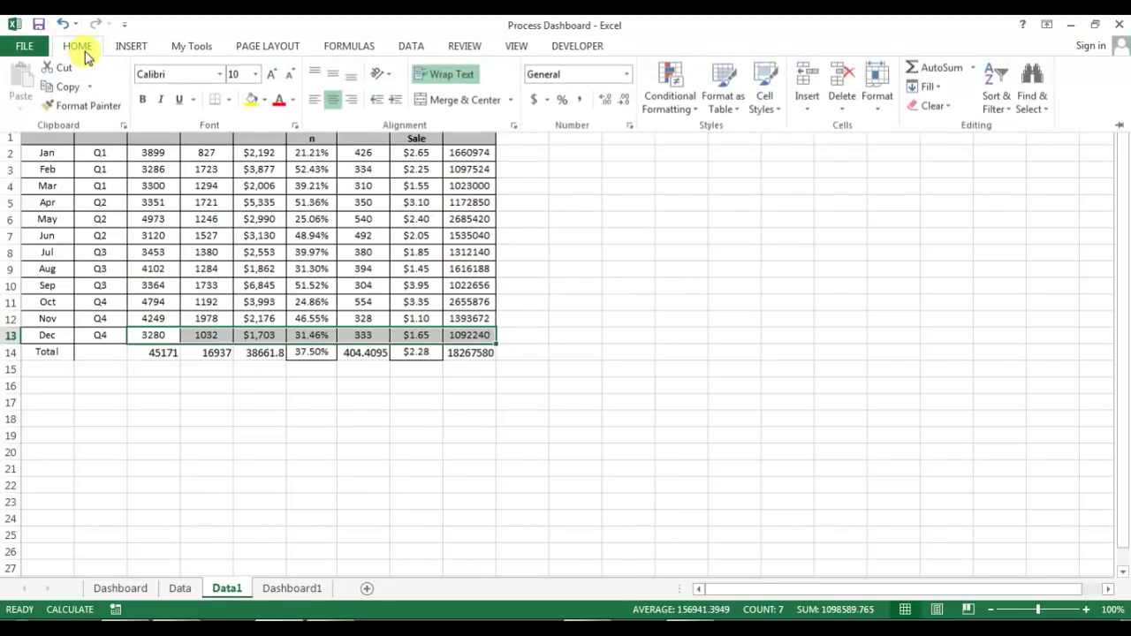
pyautogui.click(75, 111)
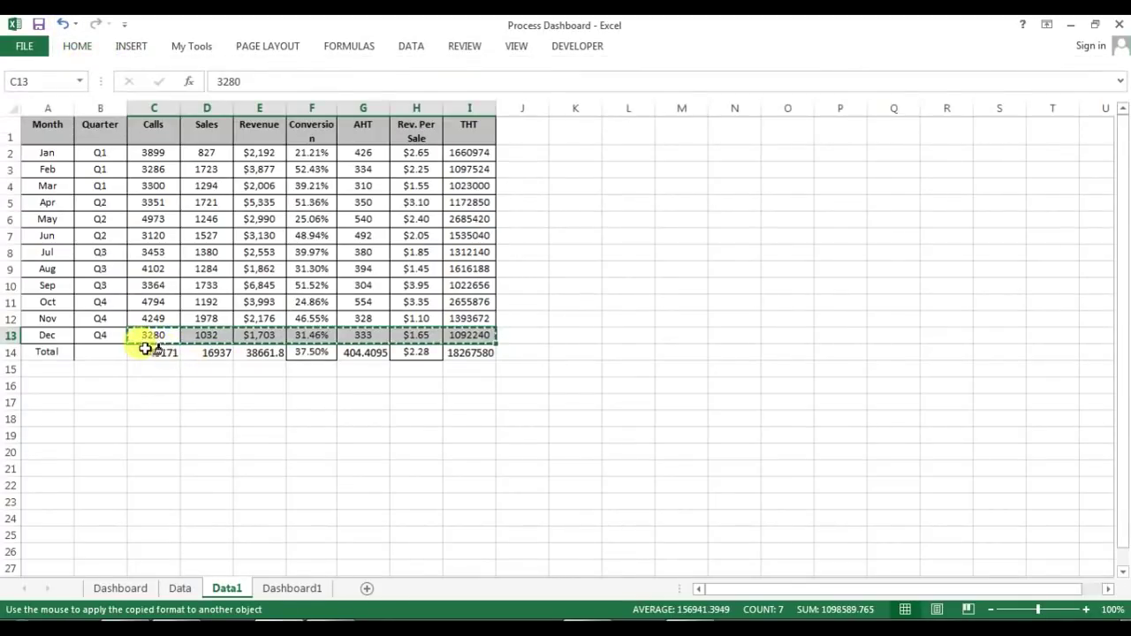
pyautogui.moveTo(151, 352); pyautogui.dragTo(459, 354)
pyautogui.click(576, 302)
# - Shade the Total row, A14:I14, with a light blue fill
pyautogui.moveTo(41, 351); pyautogui.dragTo(468, 352)
pyautogui.click(78, 46)
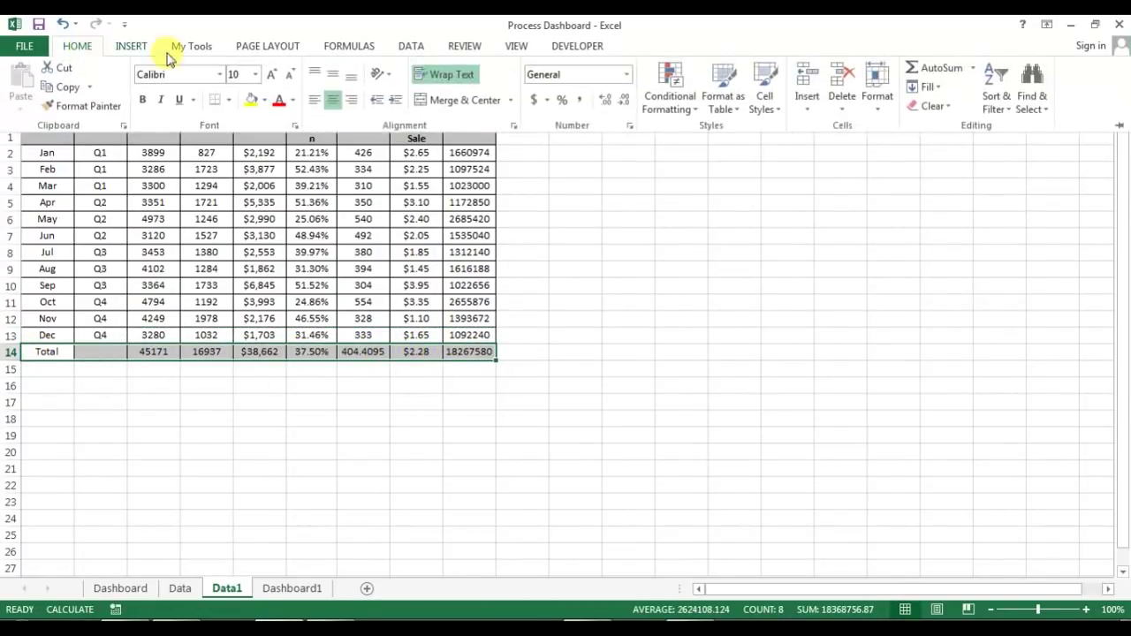
pyautogui.click(265, 103)
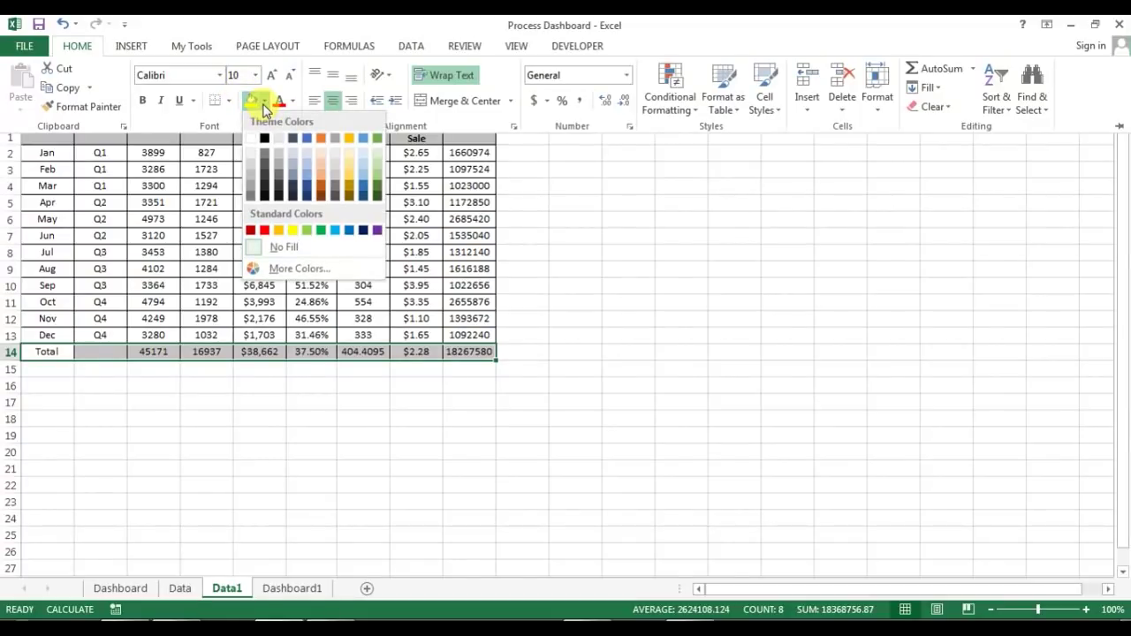
pyautogui.click(307, 167)
pyautogui.hotkey('ctrl', 'F1')
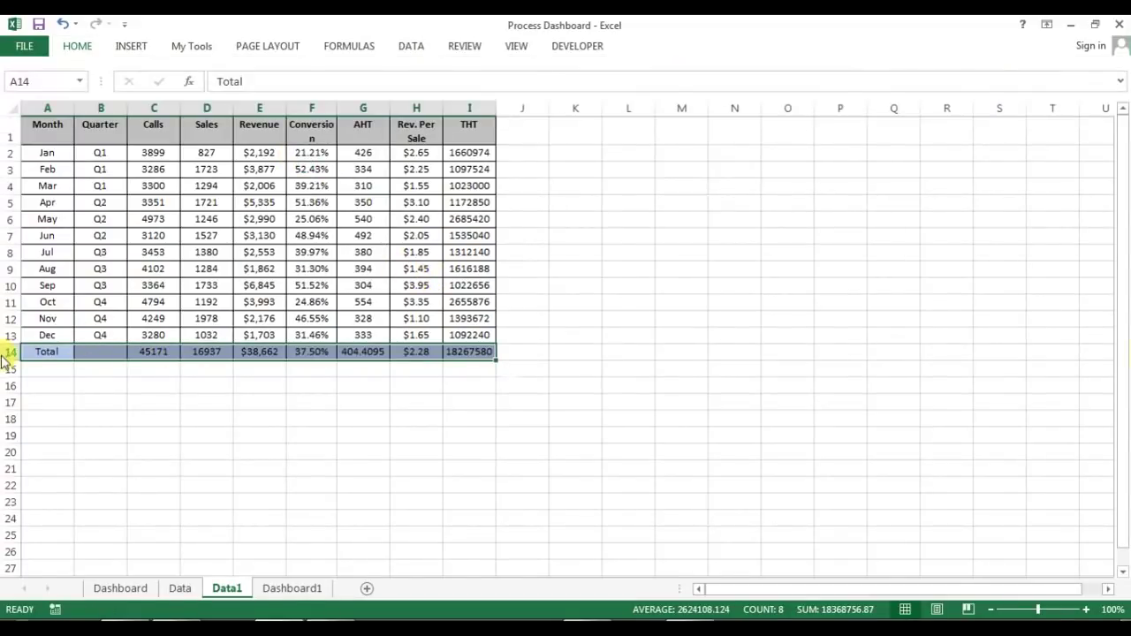
pyautogui.click(415, 301)
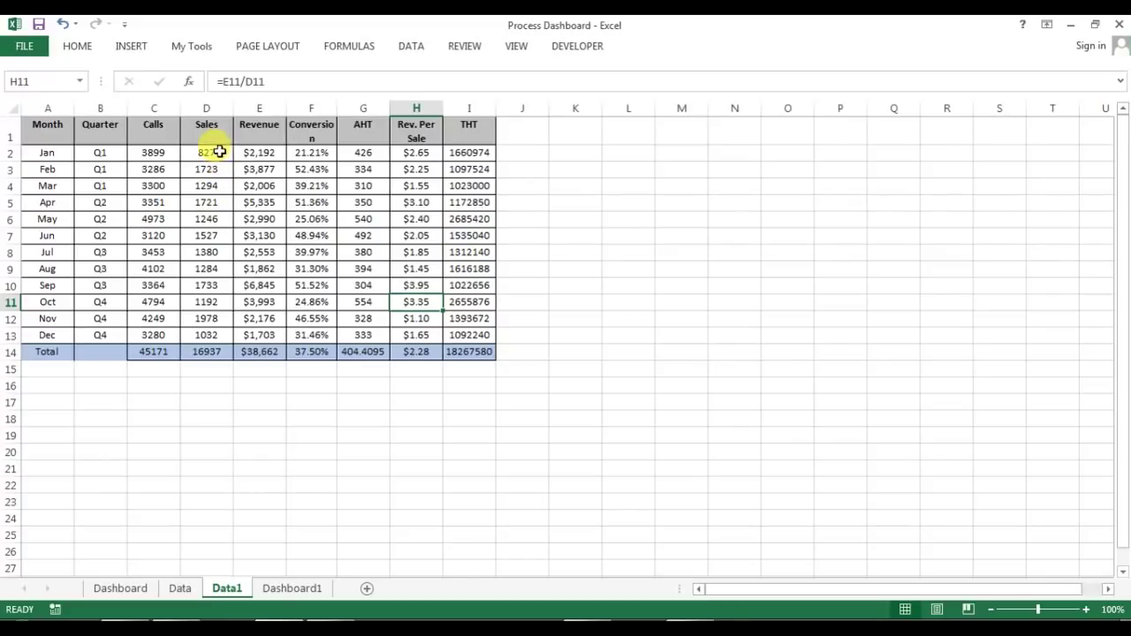
pyautogui.moveTo(215, 152); pyautogui.dragTo(213, 335)
pyautogui.click(461, 235)
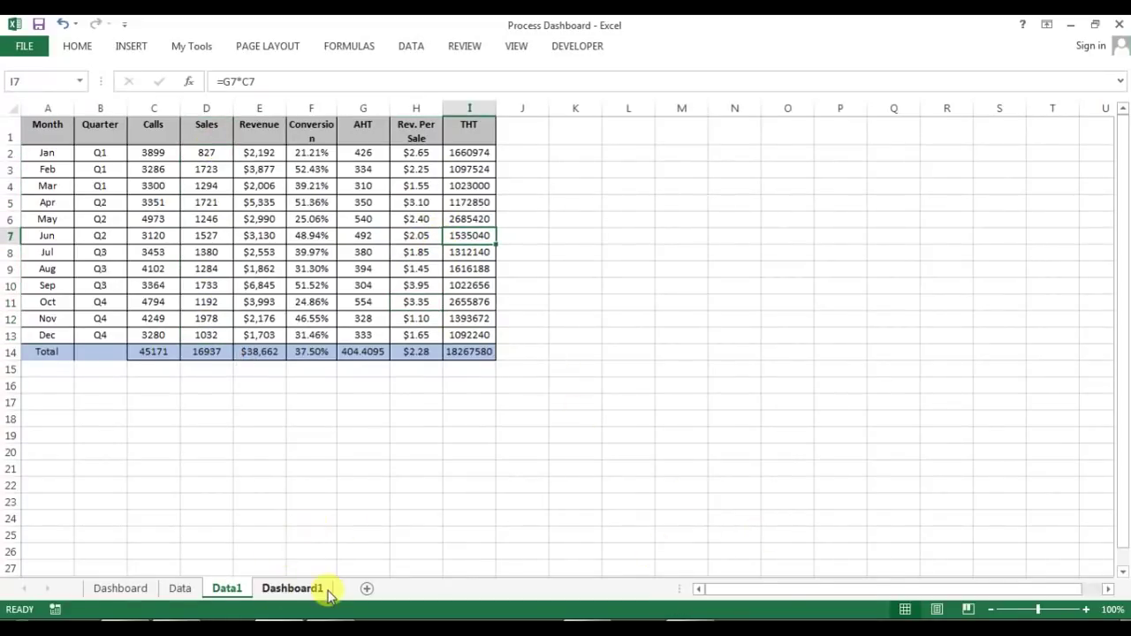
# - Insert a text box below the Calls label on the Dashboard1 sheet and link it to the total calls with =Data1!C14
pyautogui.click(301, 589)
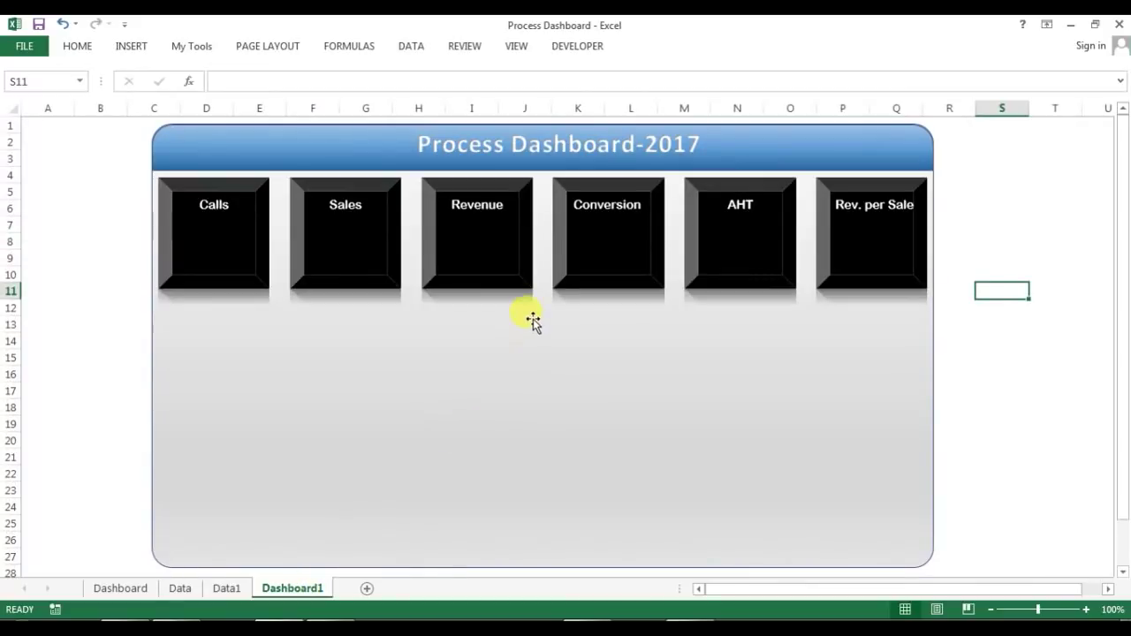
pyautogui.click(134, 51)
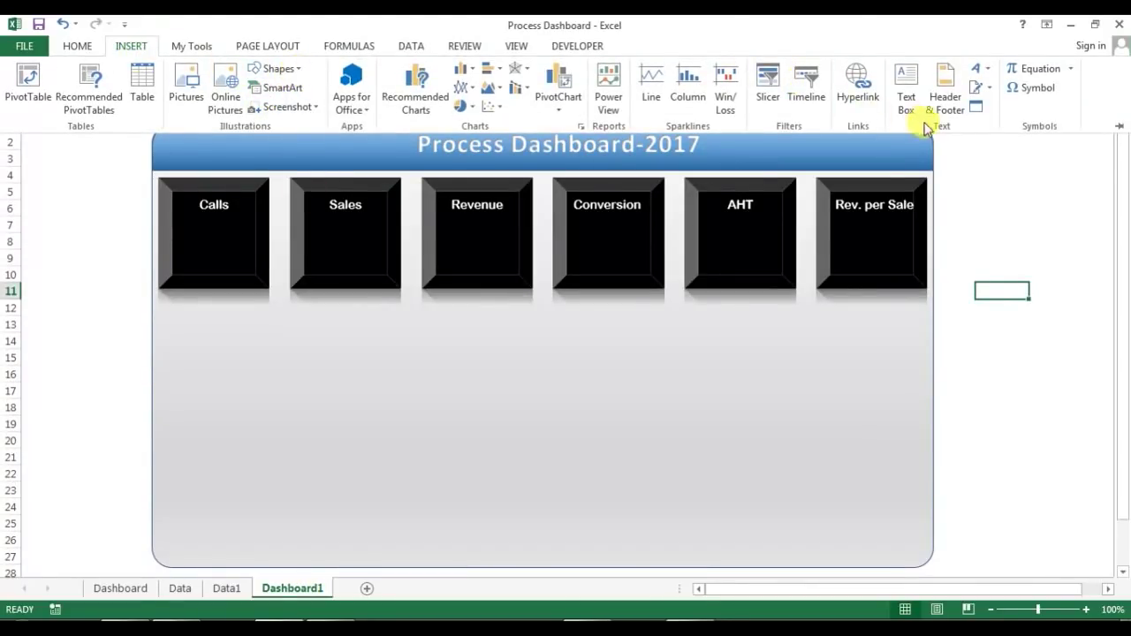
pyautogui.click(911, 81)
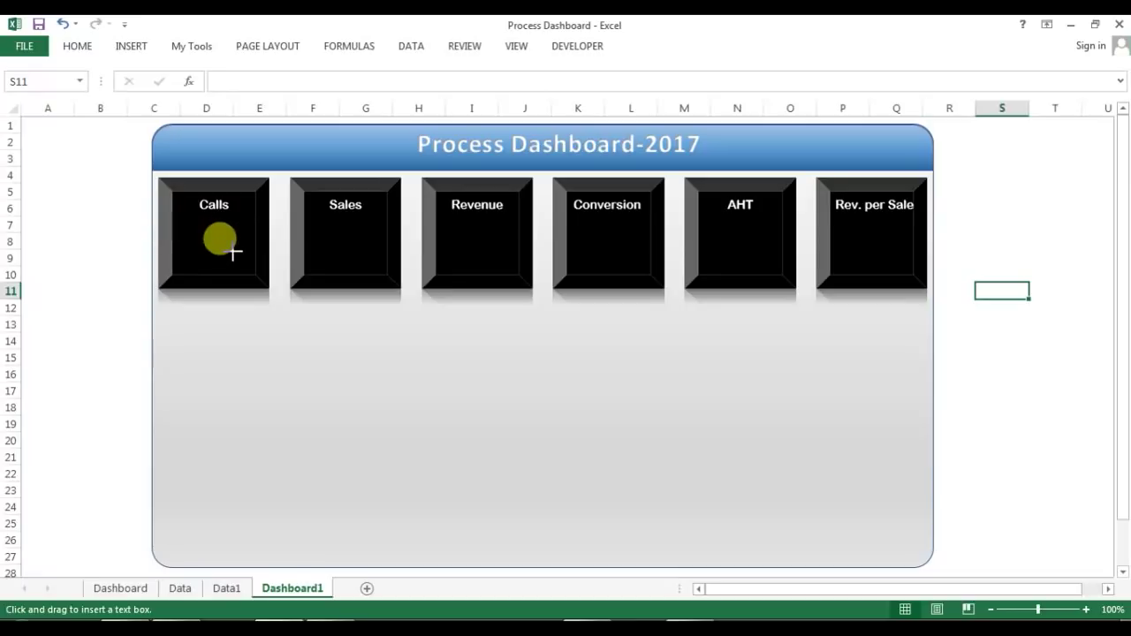
pyautogui.moveTo(248, 256); pyautogui.dragTo(187, 229)
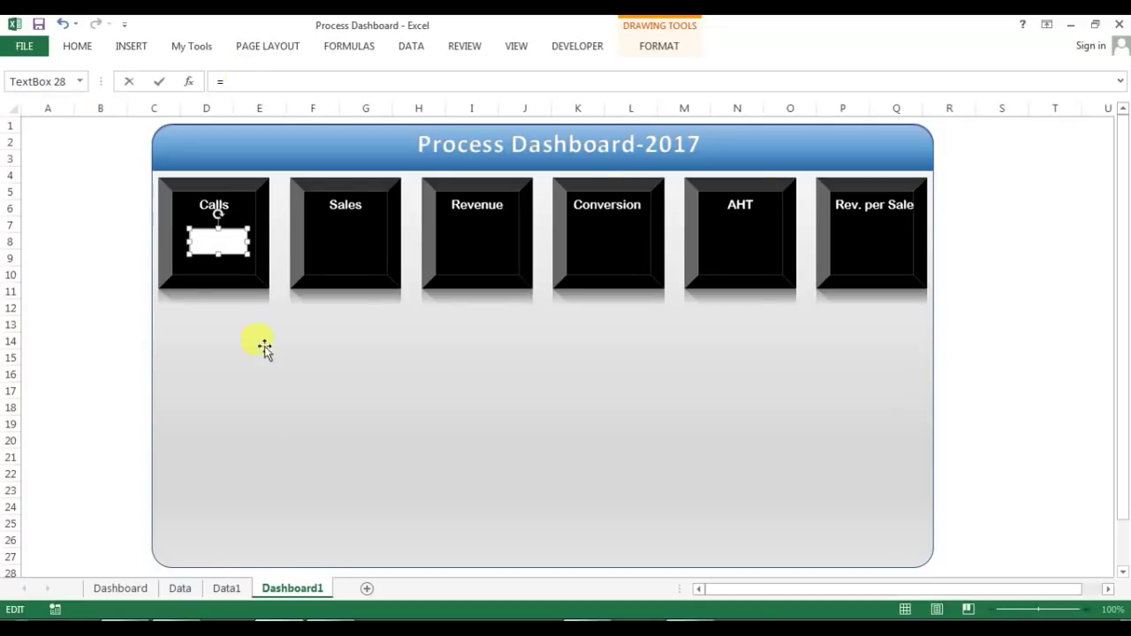
pyautogui.click(226, 589)
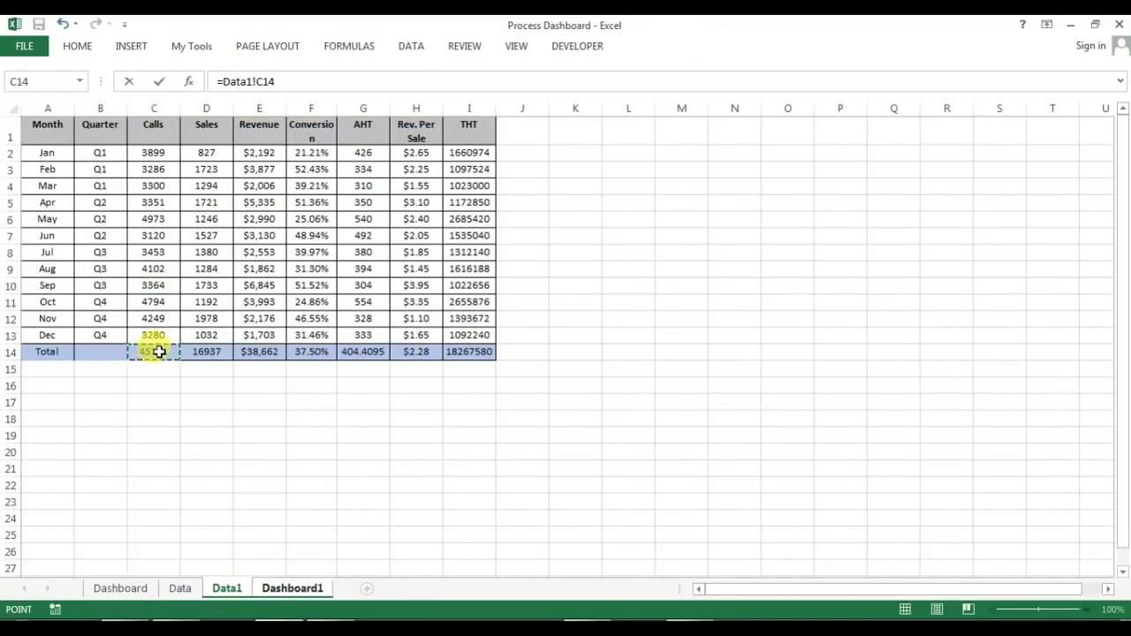
pyautogui.press('Return')
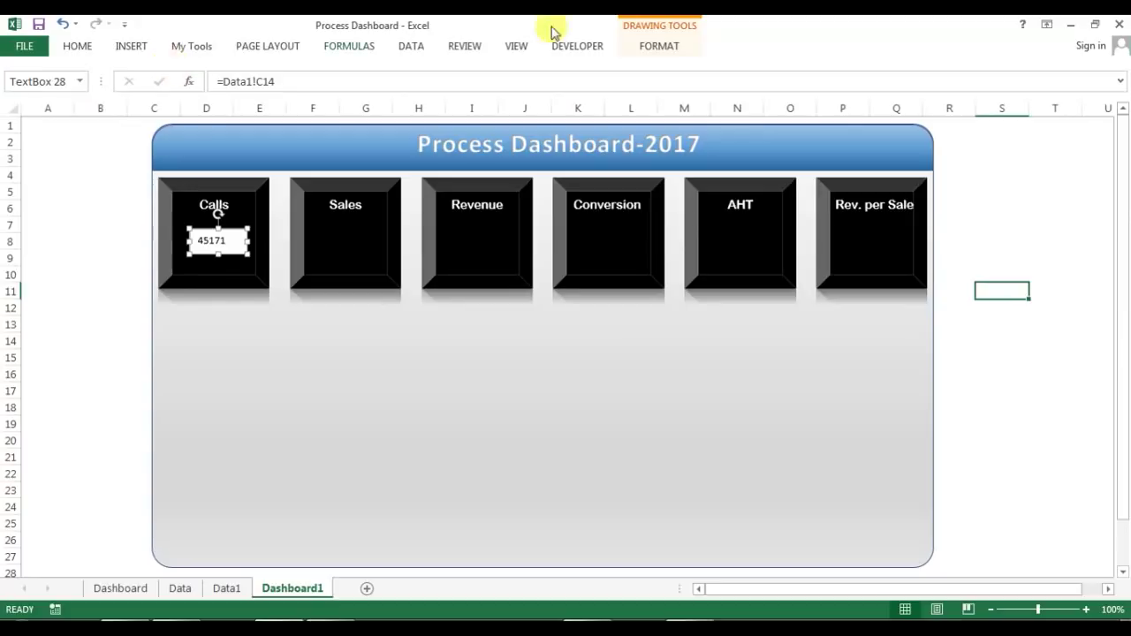
# - Format the Calls value text box with no fill, no outline and white text
pyautogui.click(661, 48)
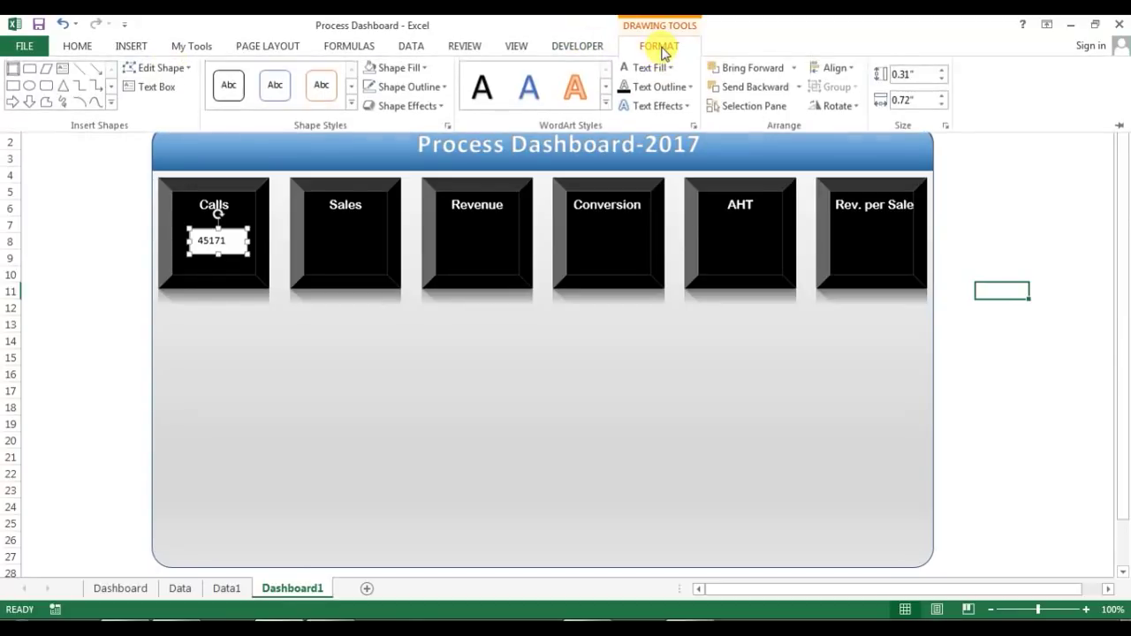
pyautogui.click(421, 71)
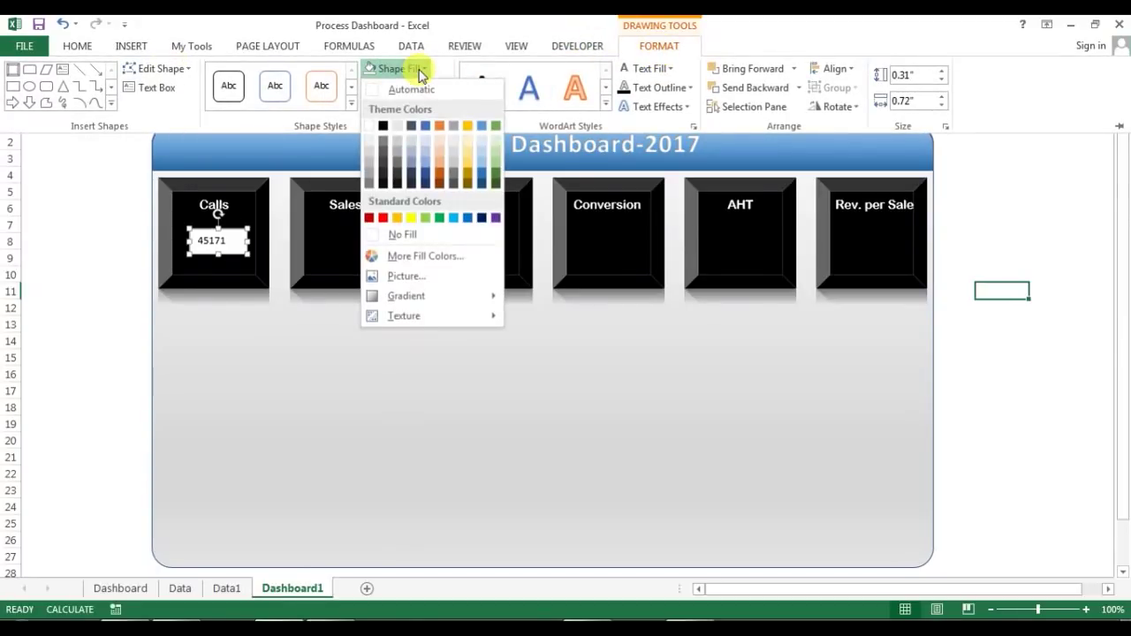
pyautogui.click(395, 236)
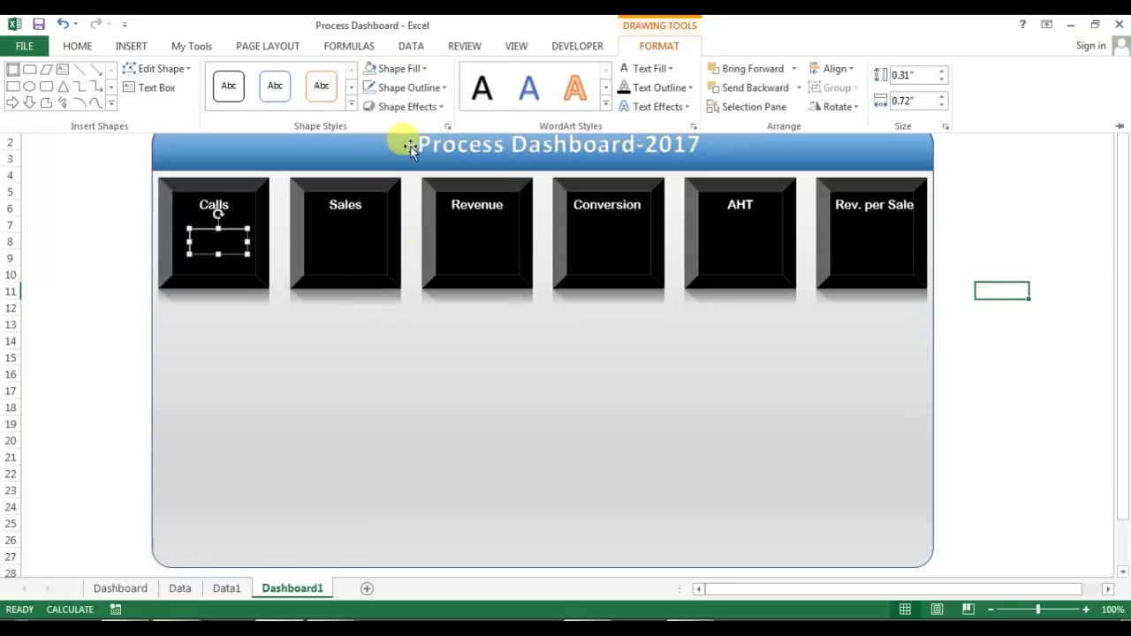
pyautogui.click(430, 88)
pyautogui.click(418, 255)
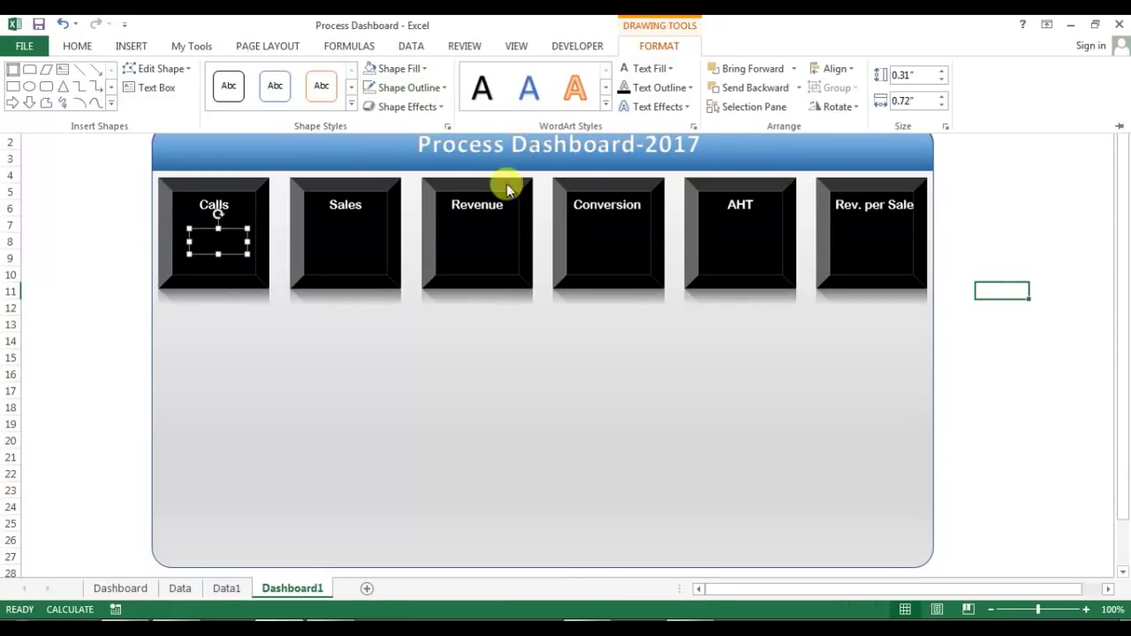
pyautogui.click(670, 69)
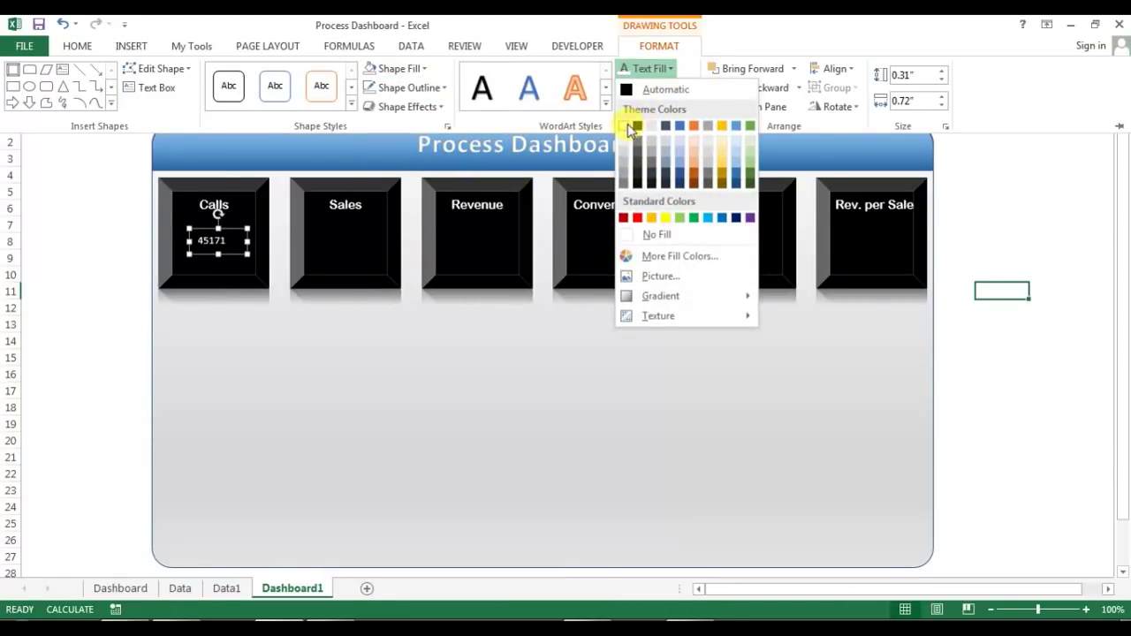
pyautogui.click(625, 127)
# - Try to set the Calls value's font to Compact
pyautogui.click(88, 49)
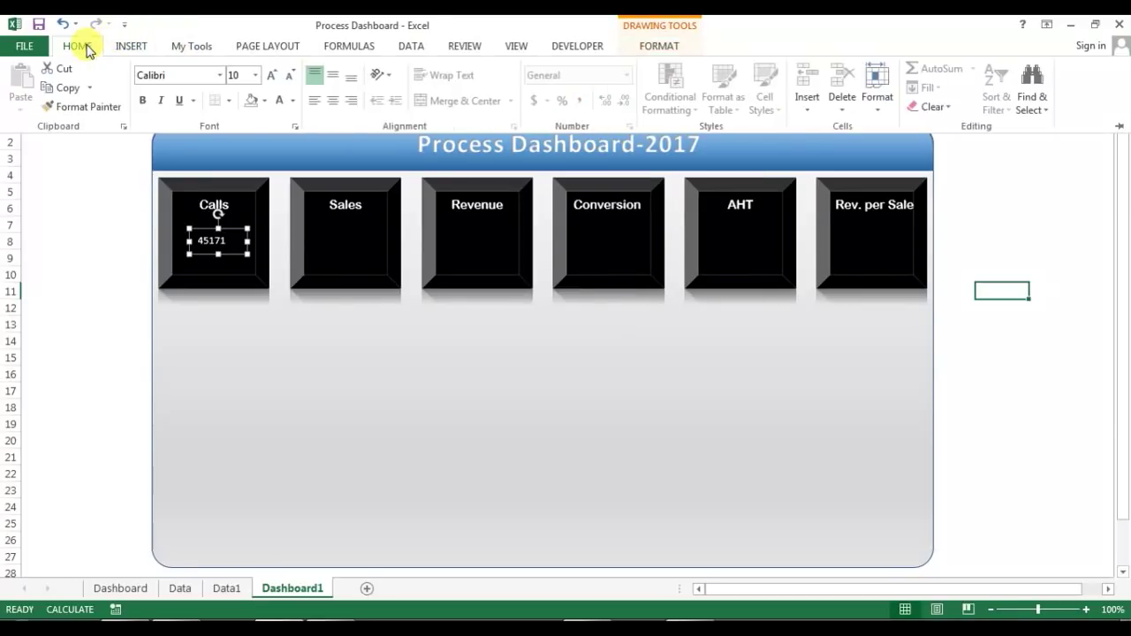
pyautogui.click(220, 79)
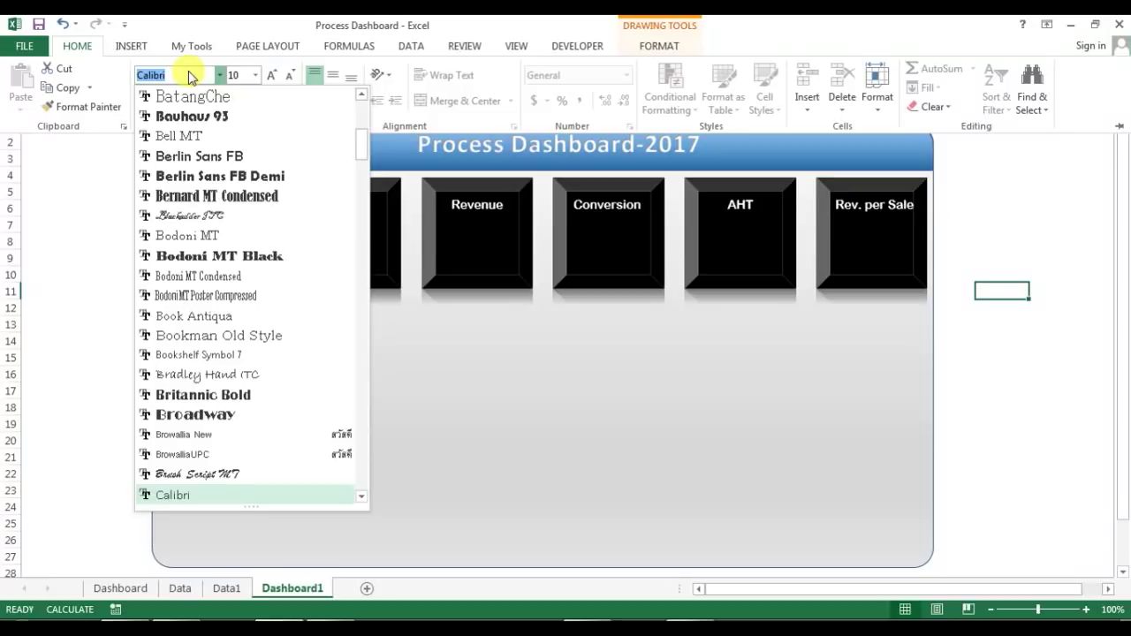
pyautogui.write('Com')
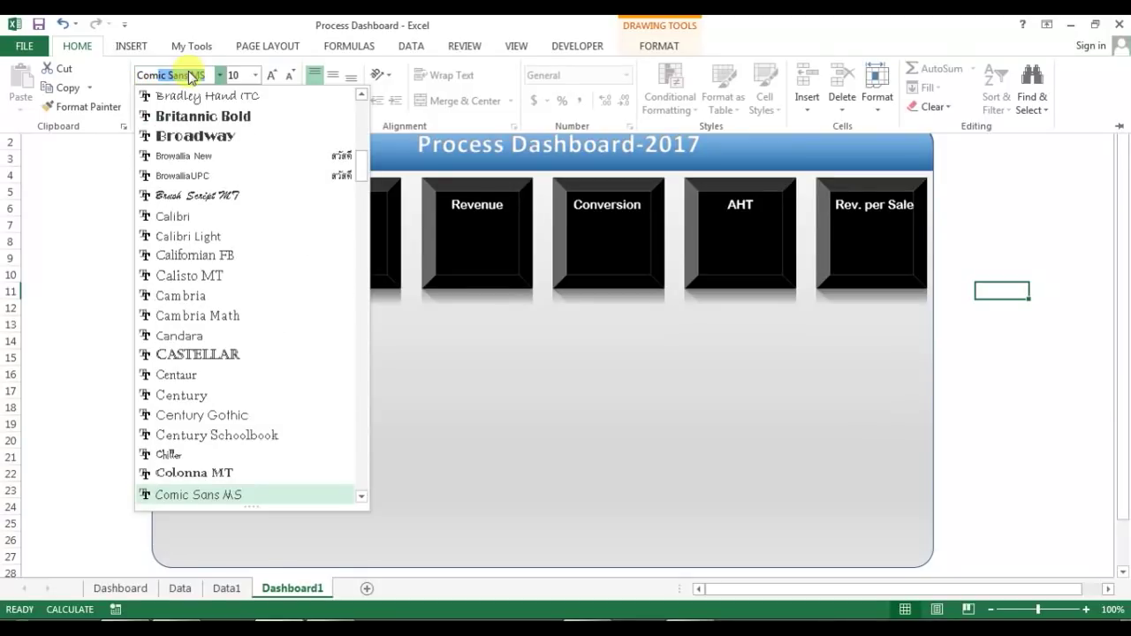
pyautogui.write('pact')
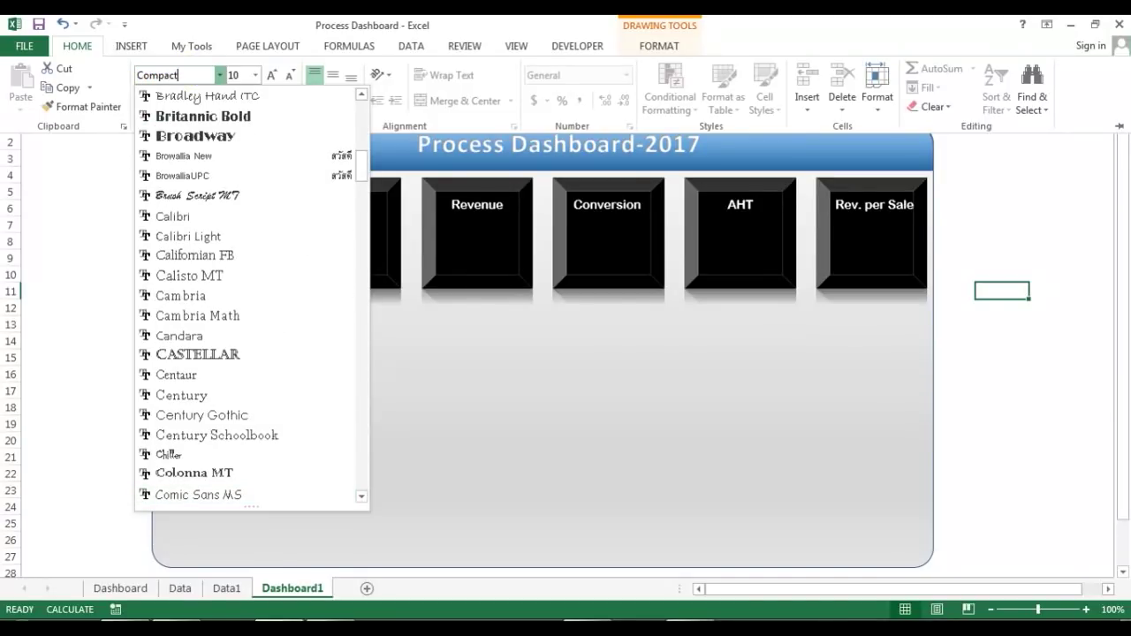
pyautogui.press('Return')
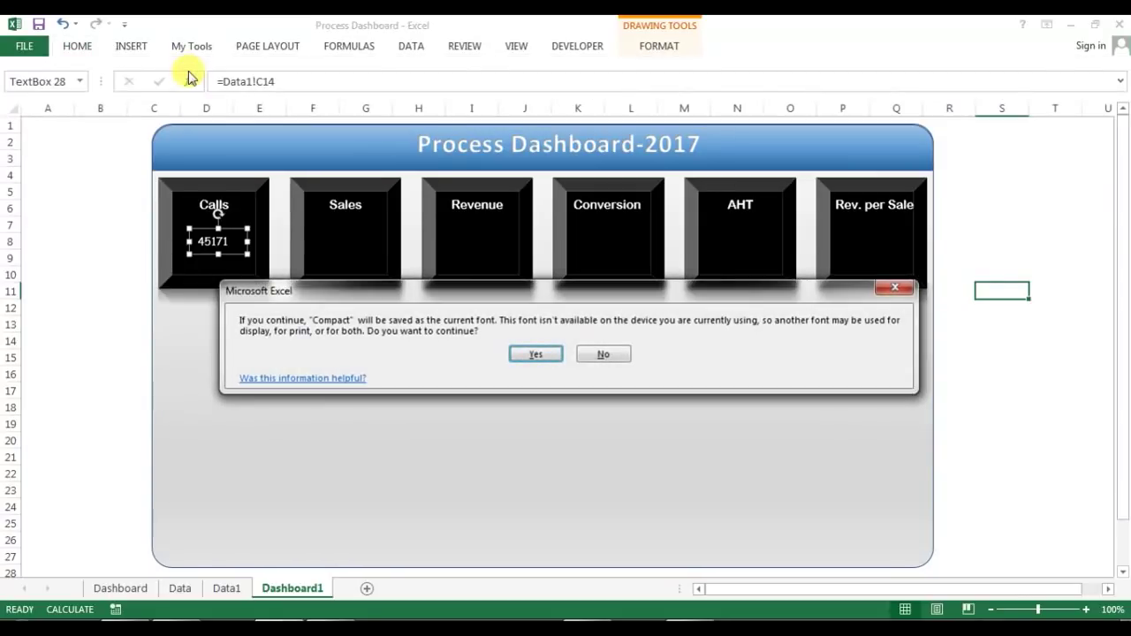
pyautogui.press('Return')
pyautogui.click(333, 232)
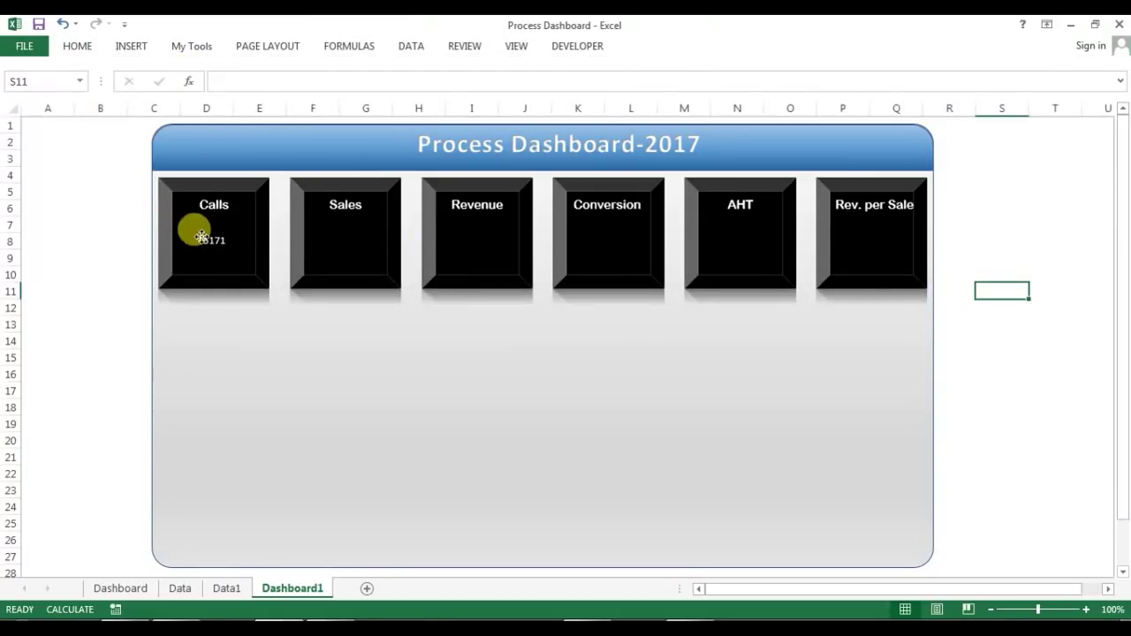
pyautogui.click(191, 232)
pyautogui.click(132, 47)
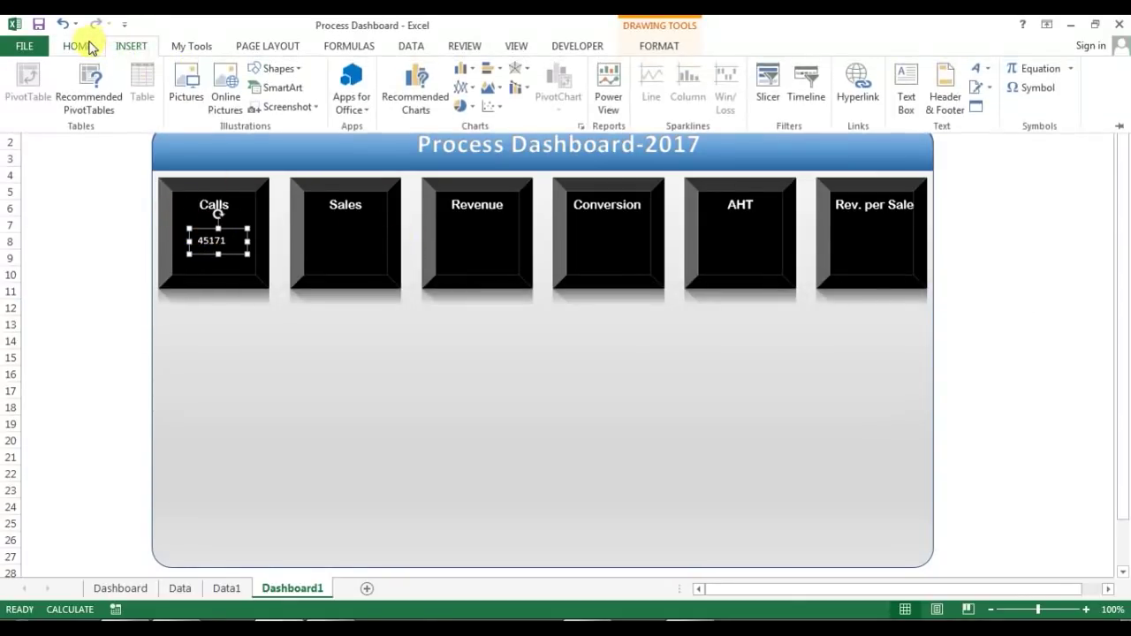
pyautogui.click(80, 46)
pyautogui.click(220, 76)
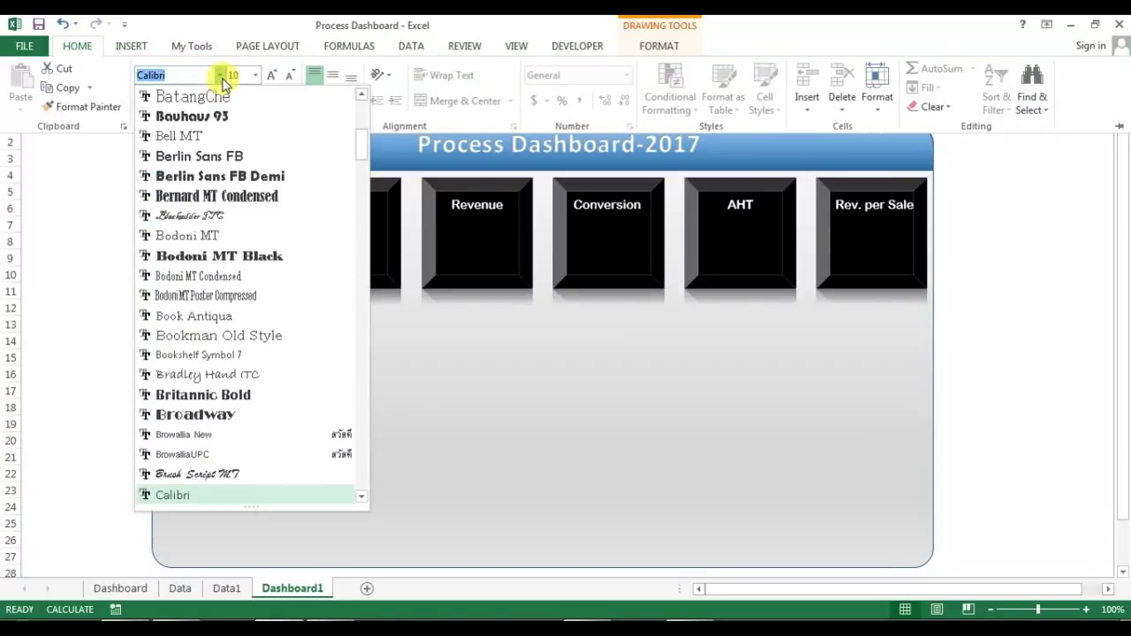
pyautogui.moveTo(364, 155); pyautogui.dragTo(364, 115)
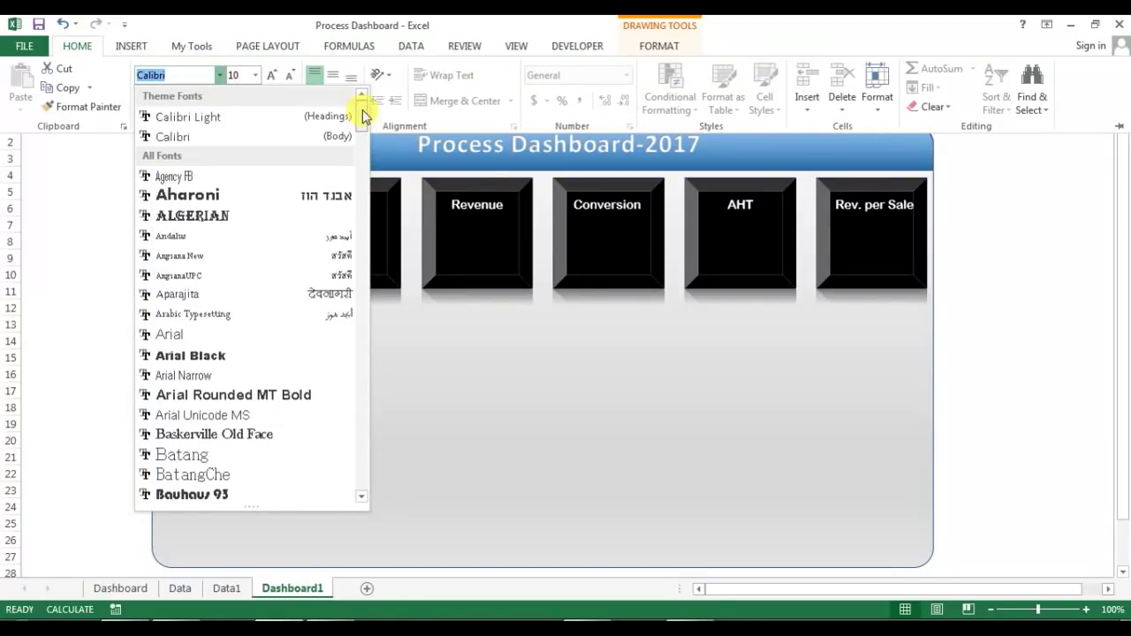
pyautogui.write('Compact')
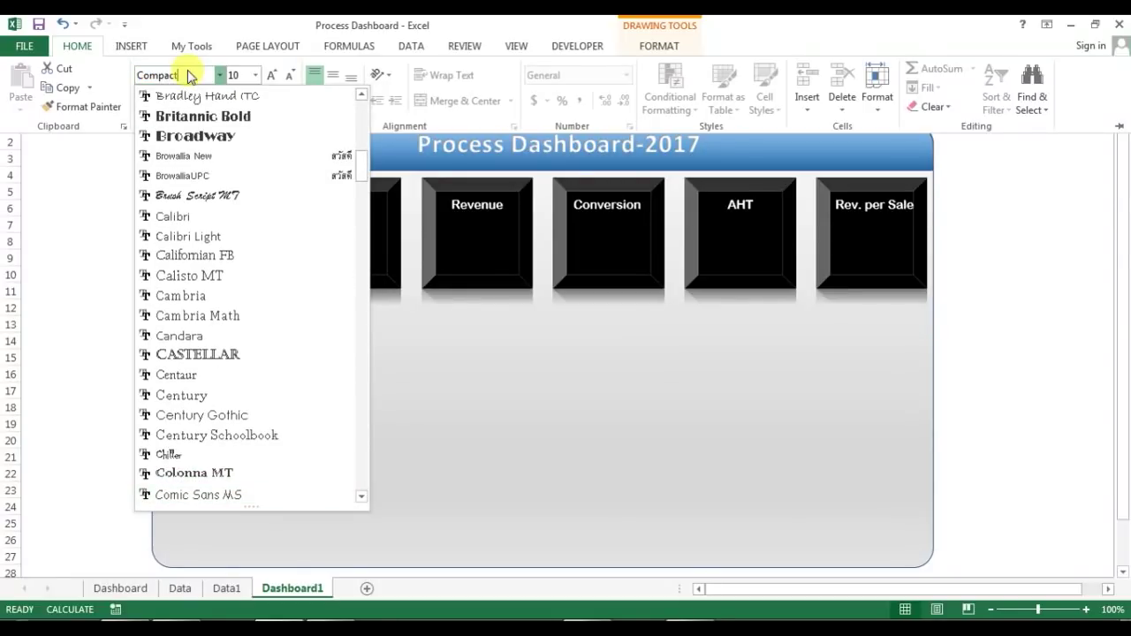
pyautogui.press('Escape')
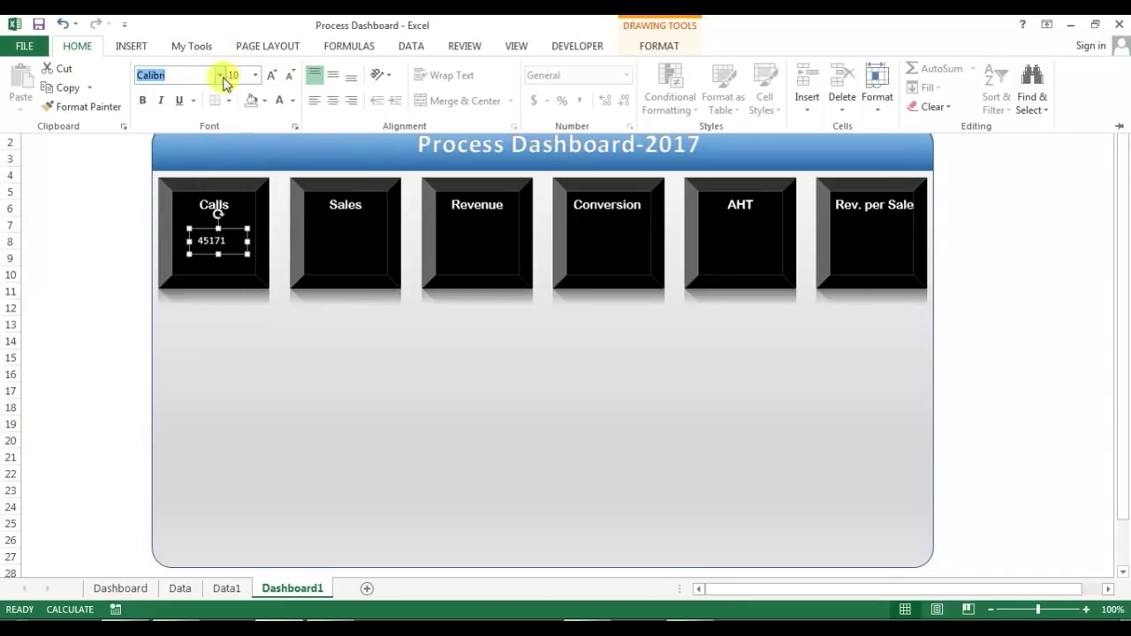
# - Try the Aharoni font on the Calls value text box
pyautogui.click(220, 76)
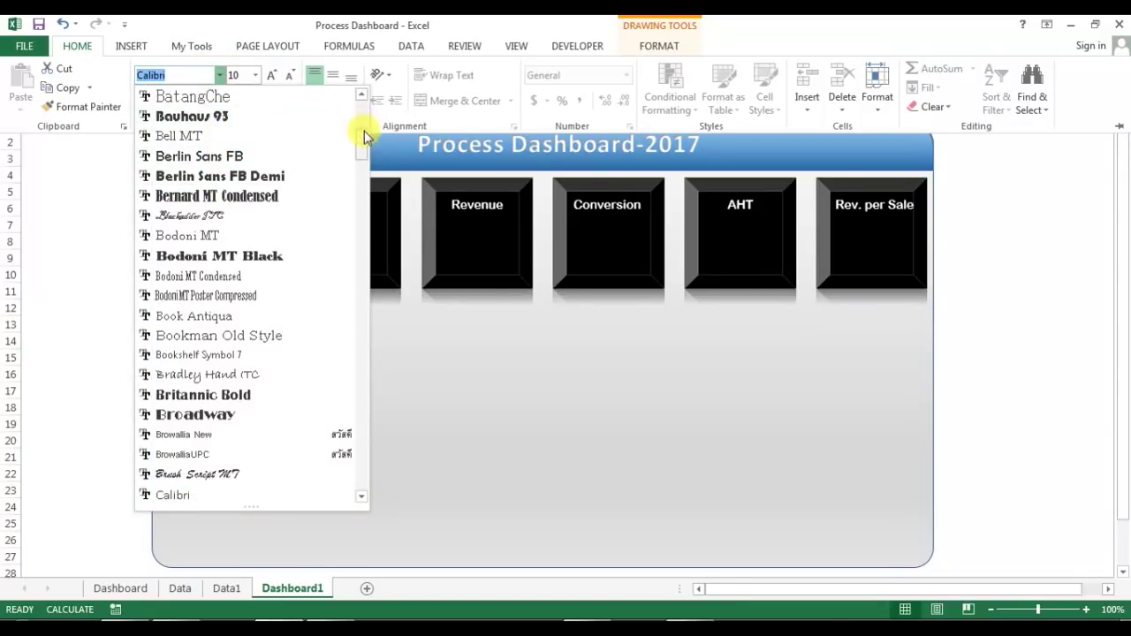
pyautogui.scroll(10, 364, 115)
pyautogui.click(305, 151)
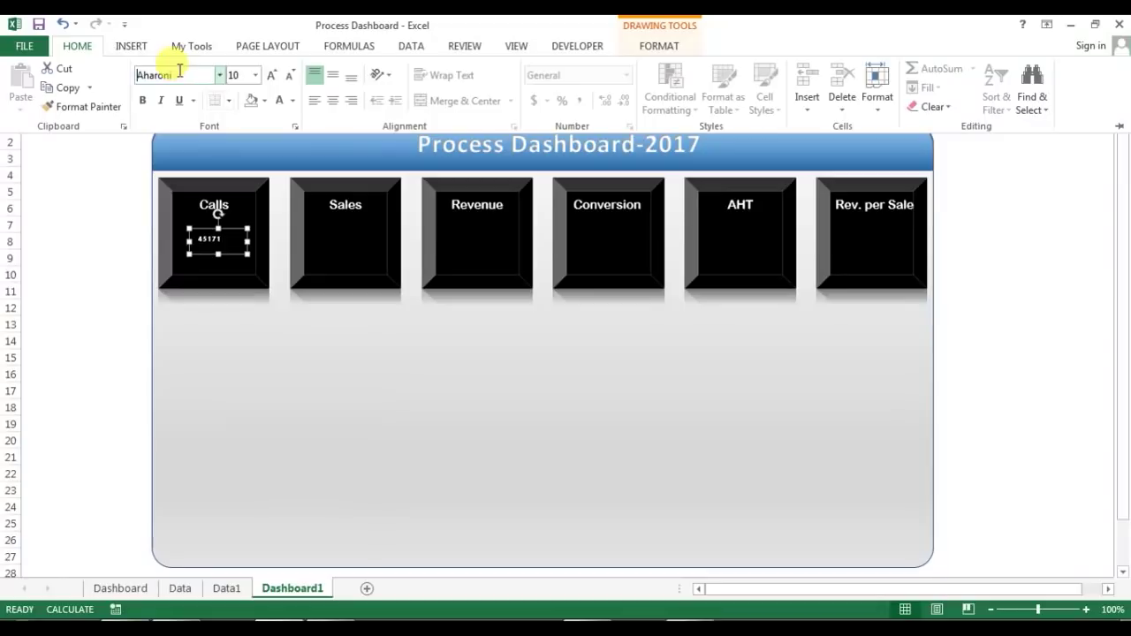
# - Set the Calls value's font to Arial Black and increase its text size
pyautogui.click(220, 76)
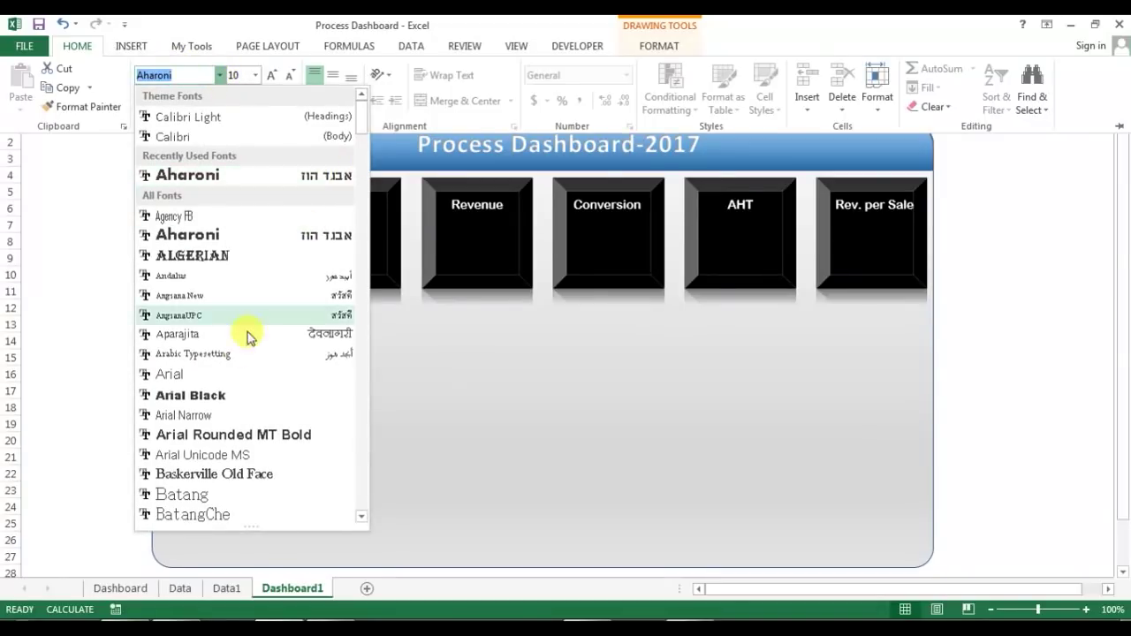
pyautogui.click(221, 401)
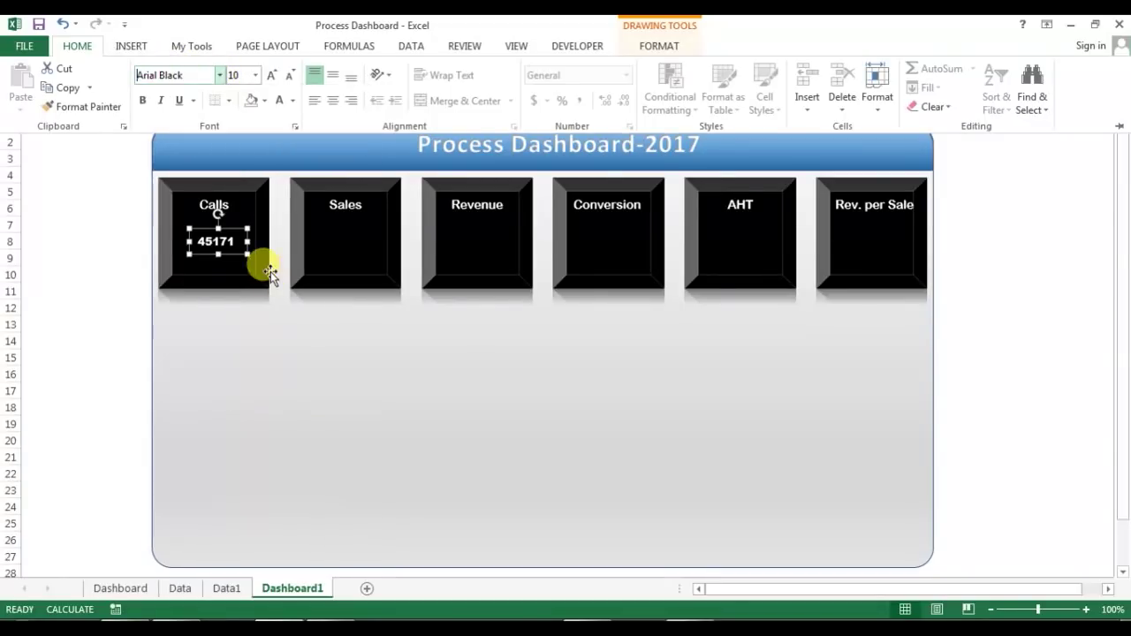
pyautogui.click(272, 76)
pyautogui.hotkey('ctrl', 'F1')
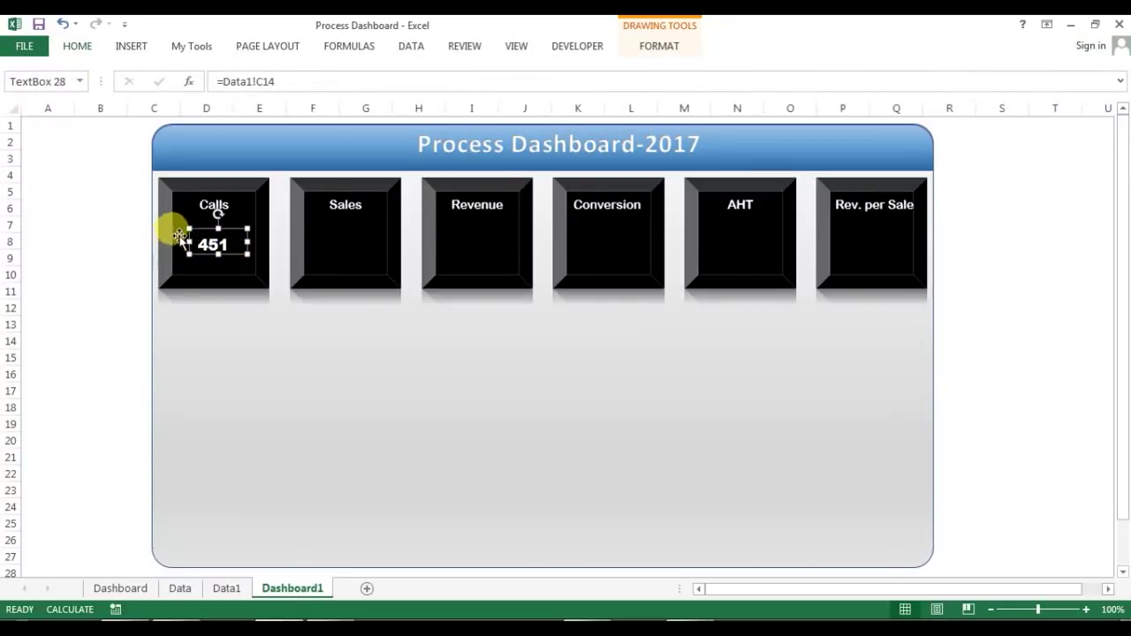
# - Enlarge the Calls value text box to fit the whole number and move it up, centred just below the Calls label
pyautogui.moveTo(183, 241)
pyautogui.mouseDown()
pyautogui.moveTo(159, 228)
pyautogui.moveTo(172, 241)
pyautogui.mouseUp()
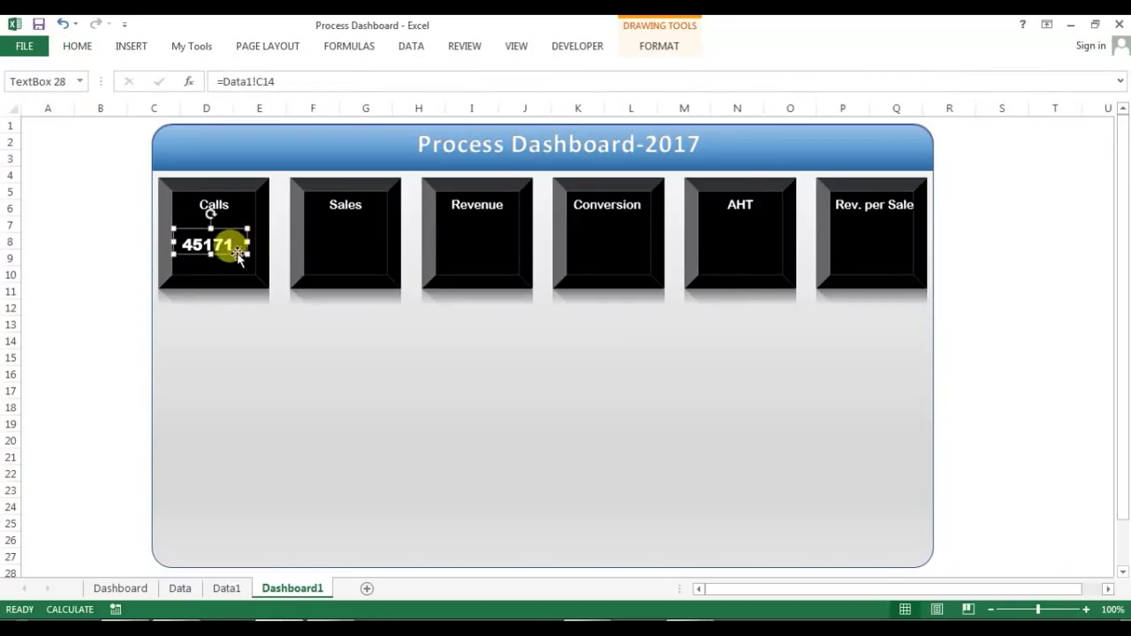
pyautogui.press('Escape')
pyautogui.moveTo(239, 248); pyautogui.dragTo(237, 239)
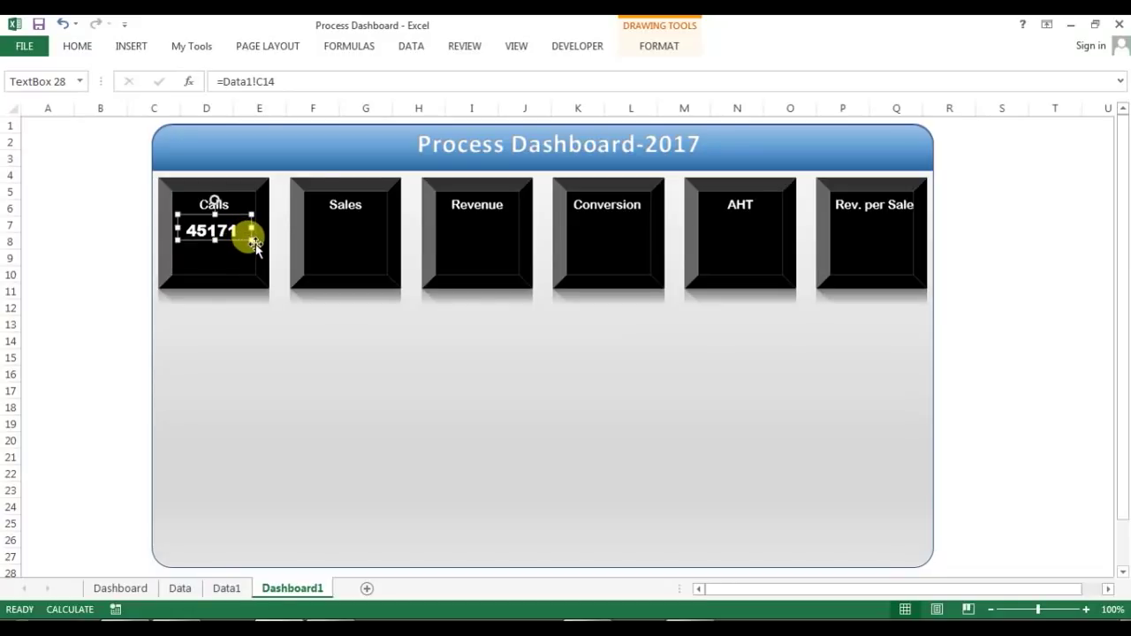
pyautogui.moveTo(252, 240); pyautogui.dragTo(252, 245)
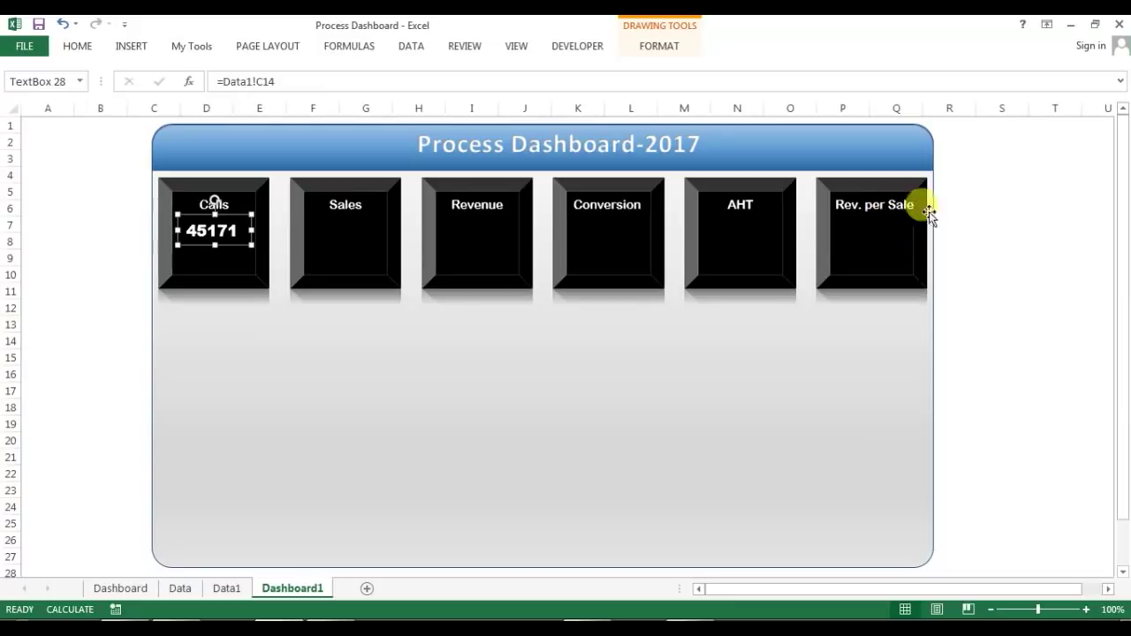
# - Duplicate the Calls value text box and place copies below the Sales and Revenue labels
pyautogui.click(1007, 192)
pyautogui.click(205, 228)
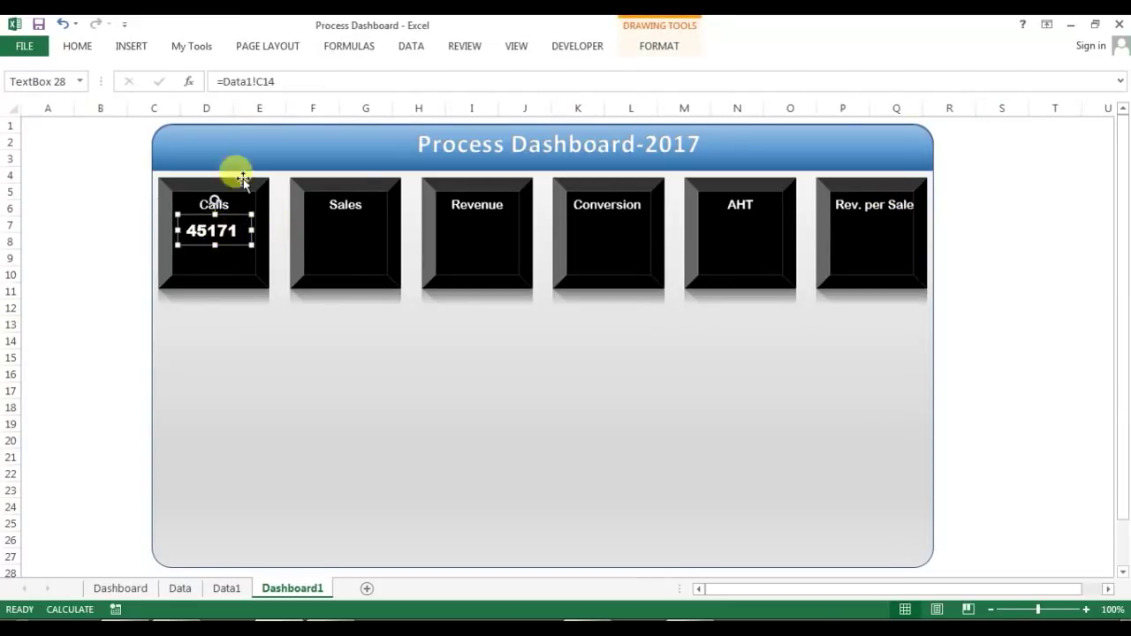
pyautogui.hotkey('ctrl', 'c')
pyautogui.hotkey('ctrl', 'v')
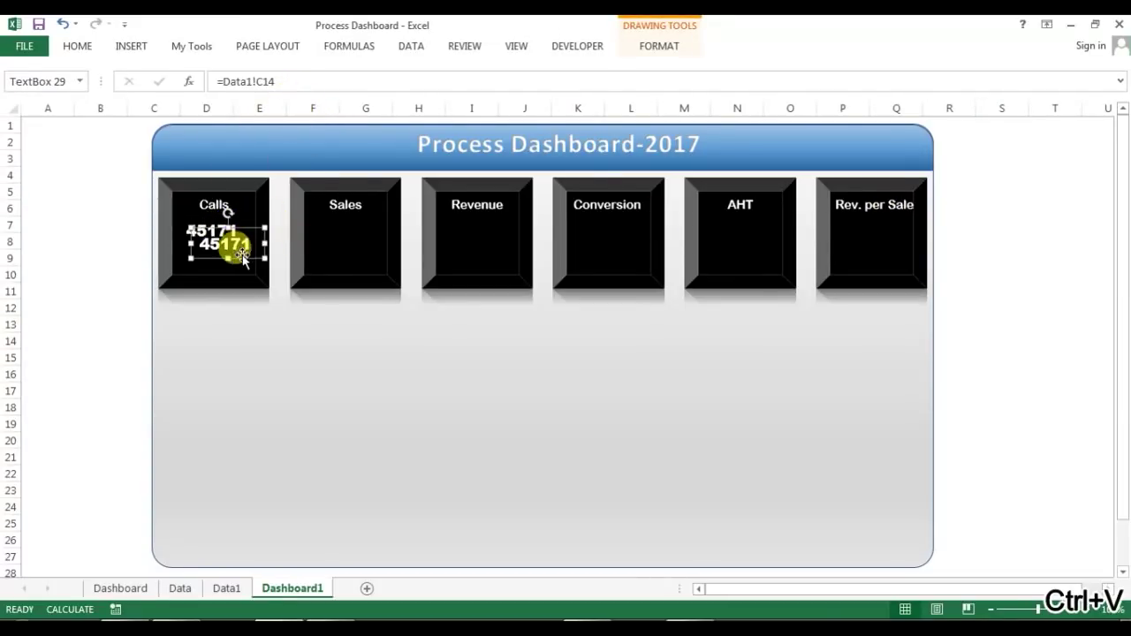
pyautogui.moveTo(232, 244); pyautogui.dragTo(345, 237)
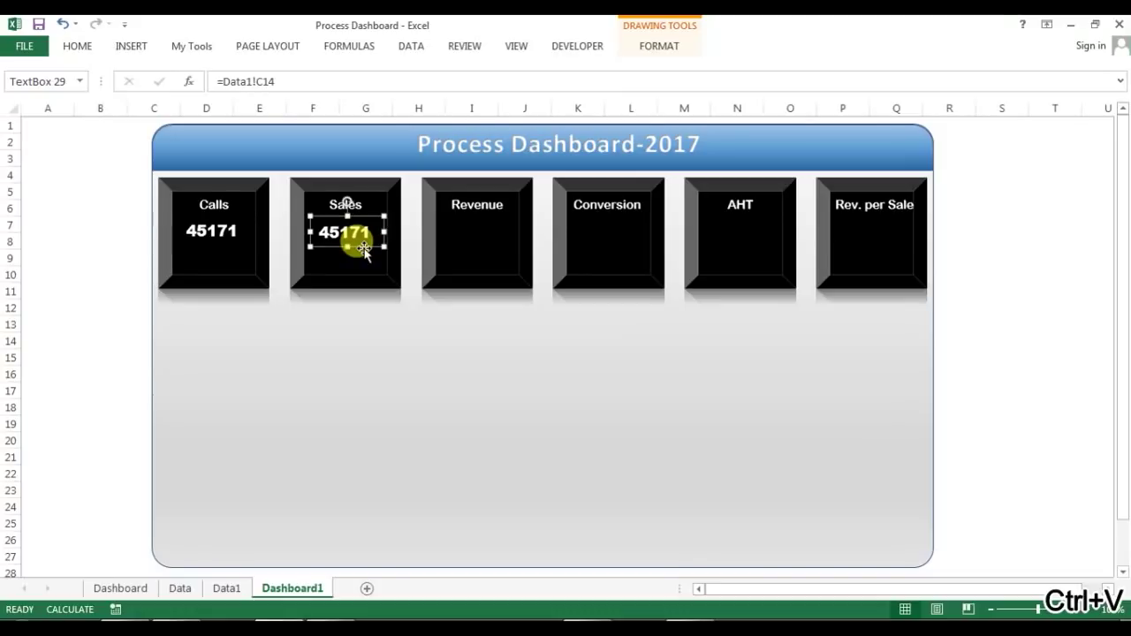
pyautogui.hotkey('ctrl', 'c')
pyautogui.hotkey('ctrl', 'v')
pyautogui.moveTo(372, 270); pyautogui.dragTo(499, 249)
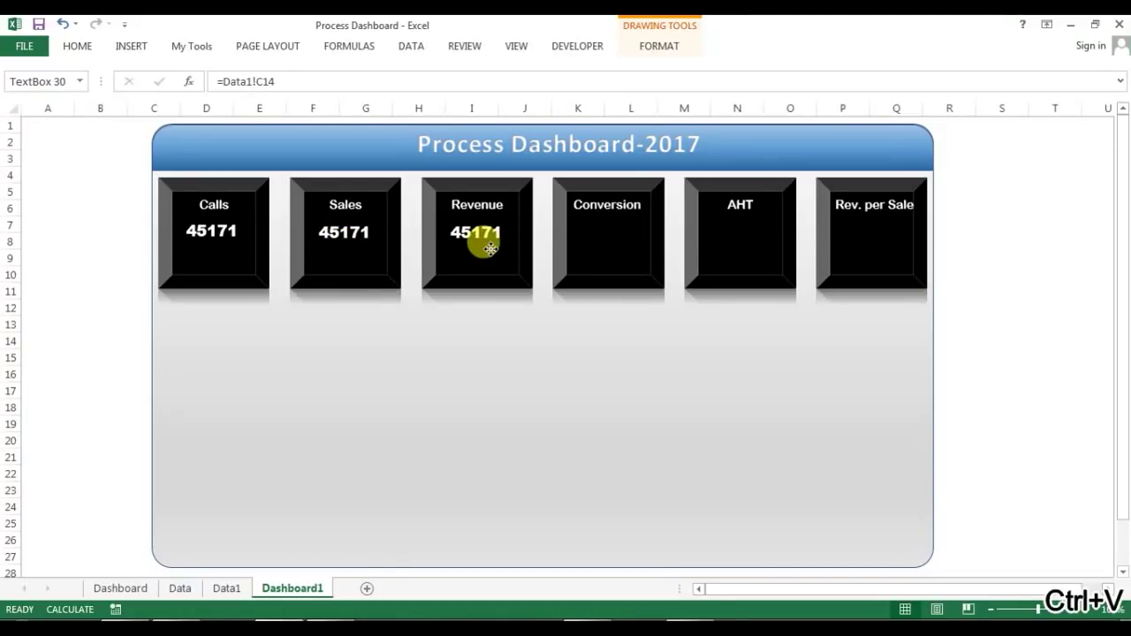
# - Duplicate the Calls, Sales and Revenue value boxes together and place the copies in the Conversion, AHT and Rev. per Sale tiles
pyautogui.keyDown('ctrl'); pyautogui.click(345, 233); pyautogui.keyUp('ctrl')
pyautogui.keyDown('ctrl'); pyautogui.click(220, 225); pyautogui.keyUp('ctrl')
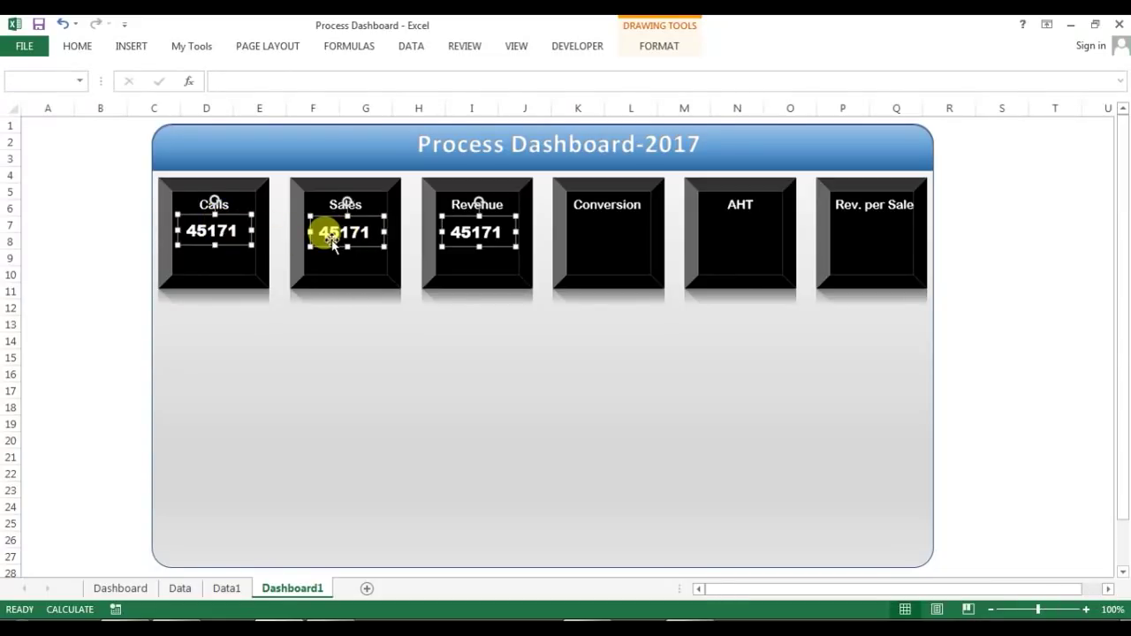
pyautogui.hotkey('ctrl', 'c')
pyautogui.hotkey('ctrl', 'v')
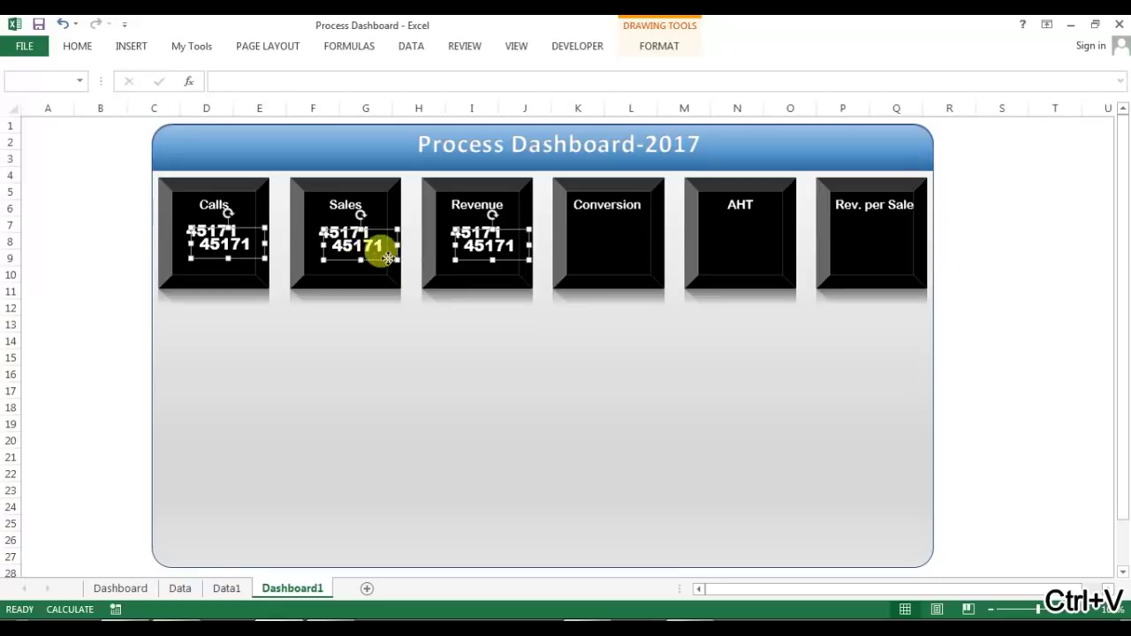
pyautogui.moveTo(387, 257); pyautogui.dragTo(758, 247)
pyautogui.click(979, 207)
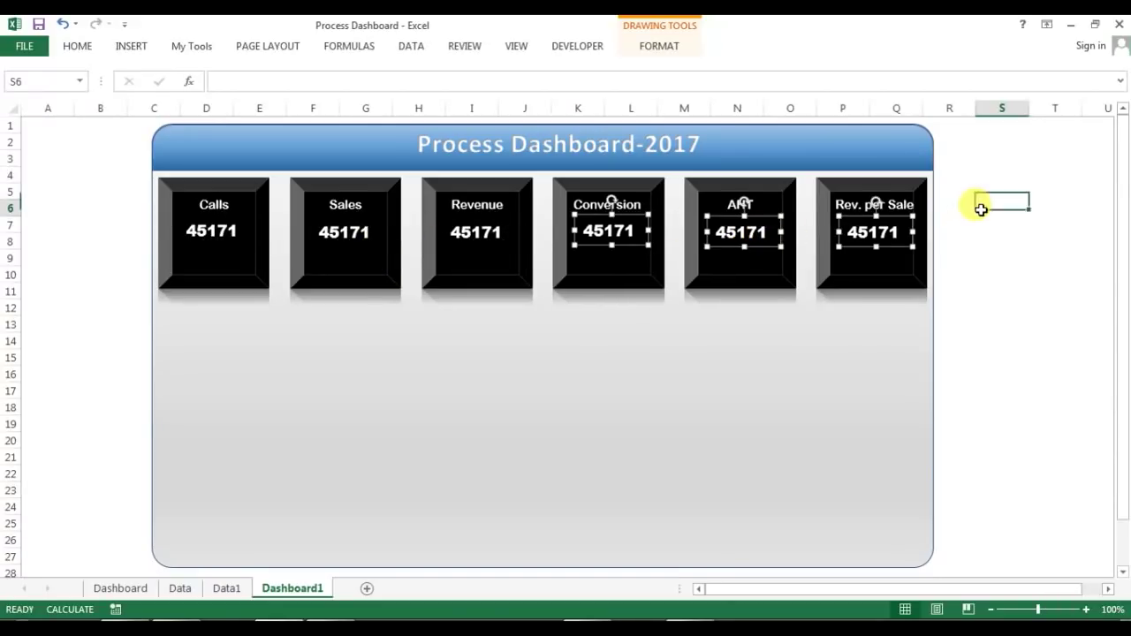
pyautogui.click(483, 237)
pyautogui.click(962, 209)
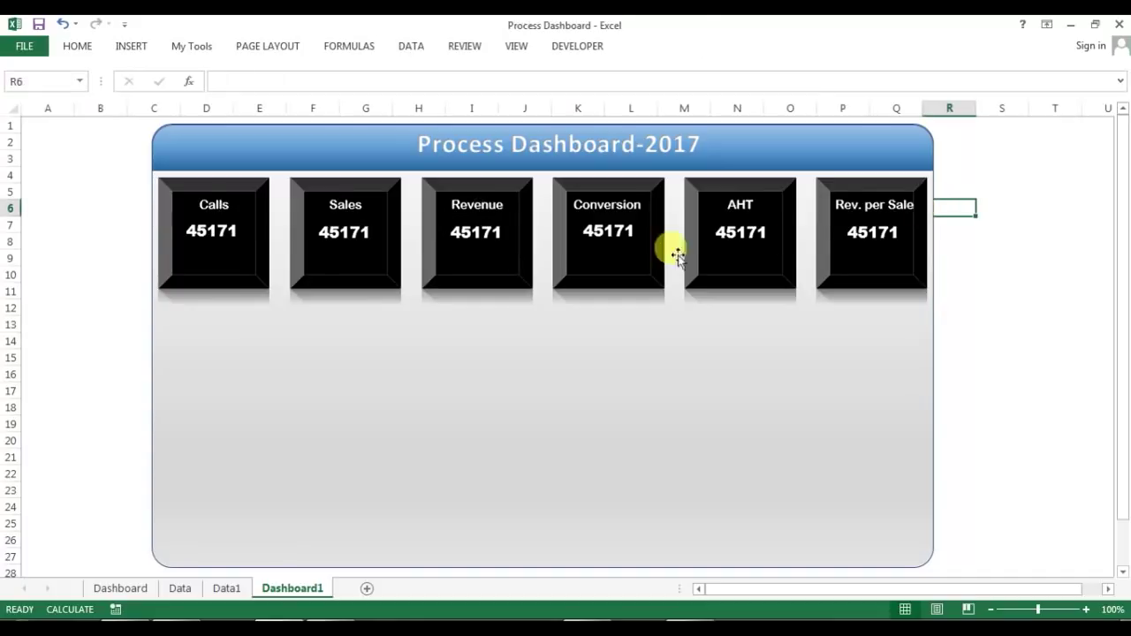
# - Check which Data1 Total row cells hold the Calls, Sales and Revenue totals, and widen the Conversion column on that sheet
pyautogui.click(210, 234)
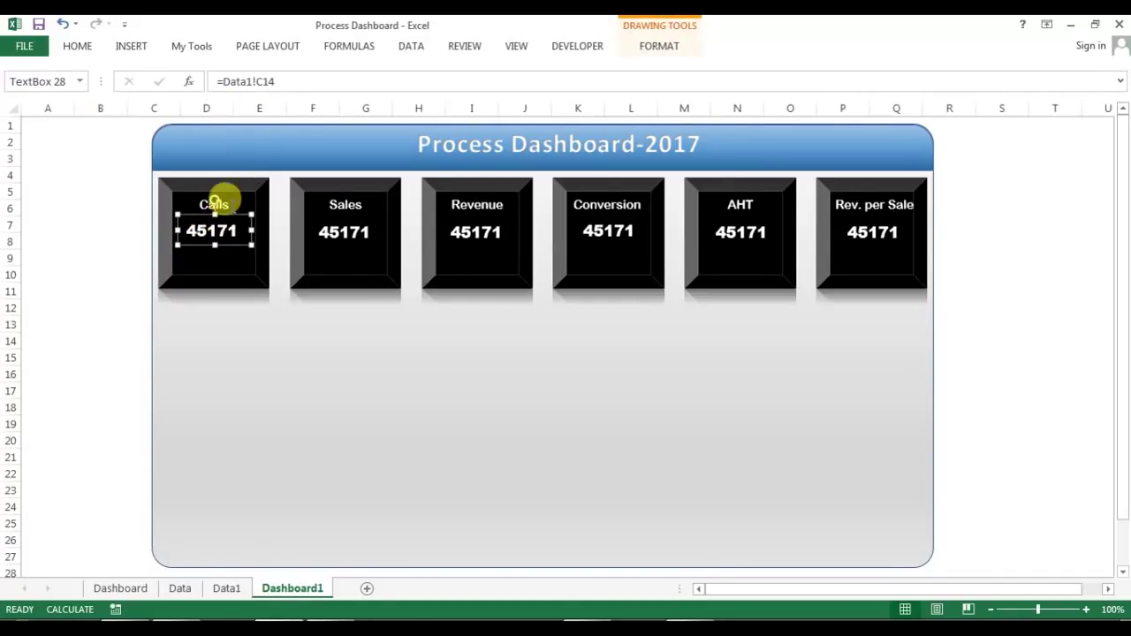
pyautogui.click(353, 246)
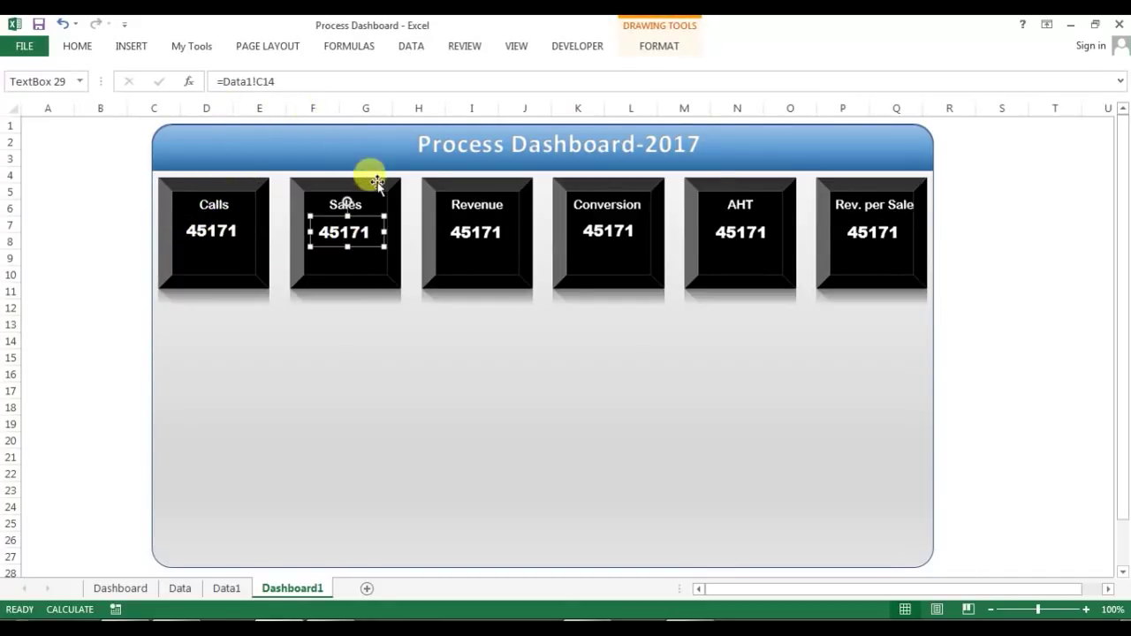
pyautogui.click(147, 588)
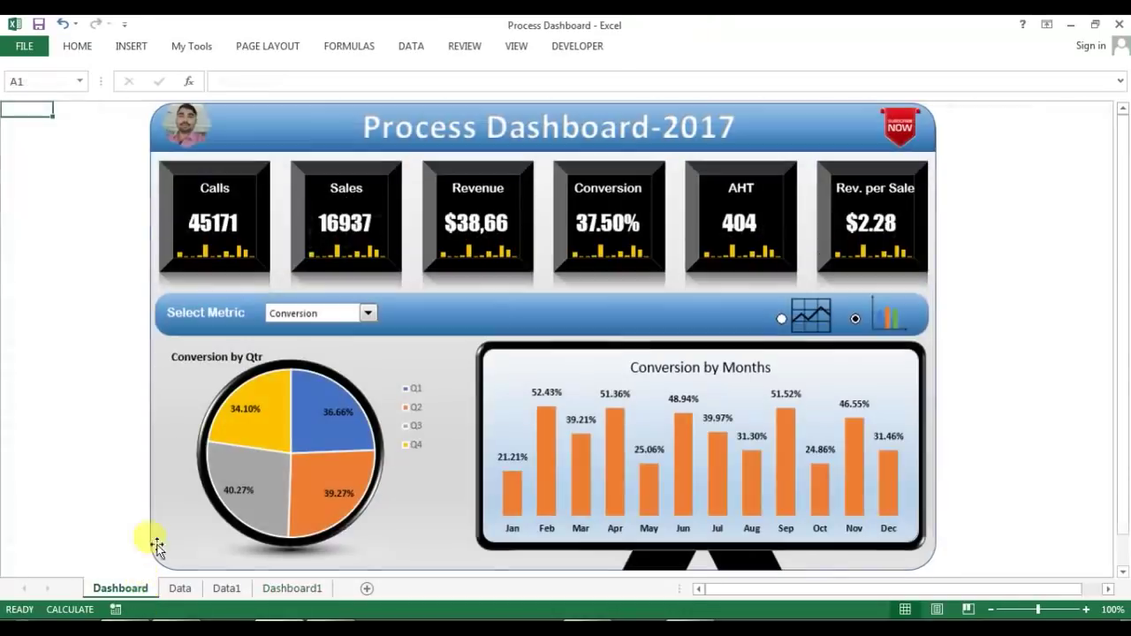
pyautogui.click(227, 589)
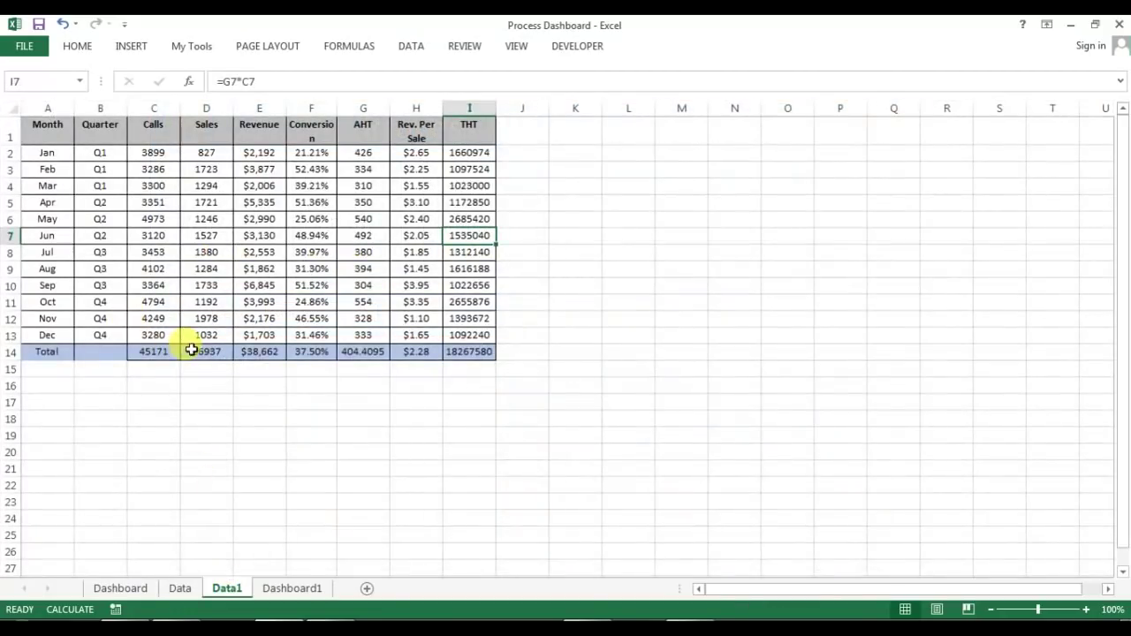
pyautogui.click(154, 352)
pyautogui.click(170, 134)
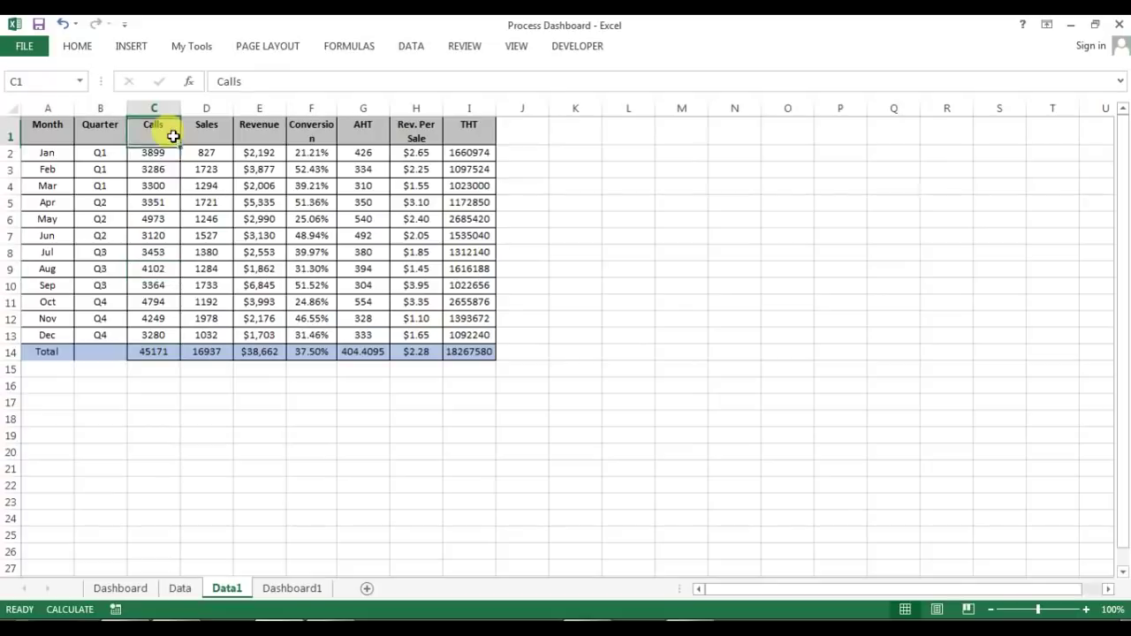
pyautogui.click(163, 352)
pyautogui.click(207, 131)
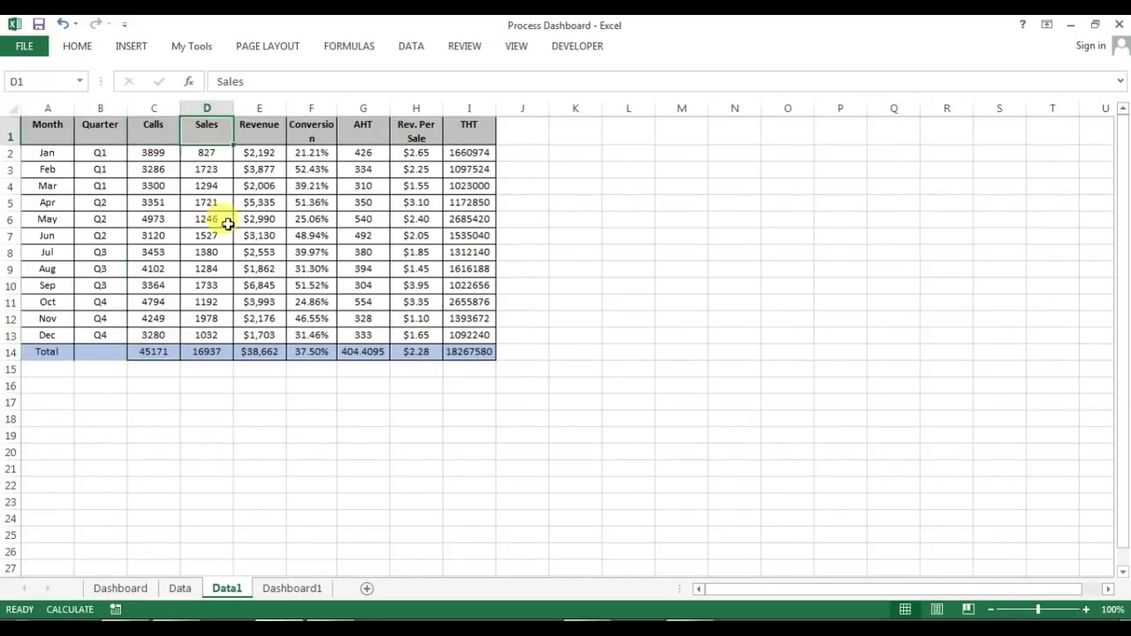
pyautogui.click(212, 352)
pyautogui.click(280, 351)
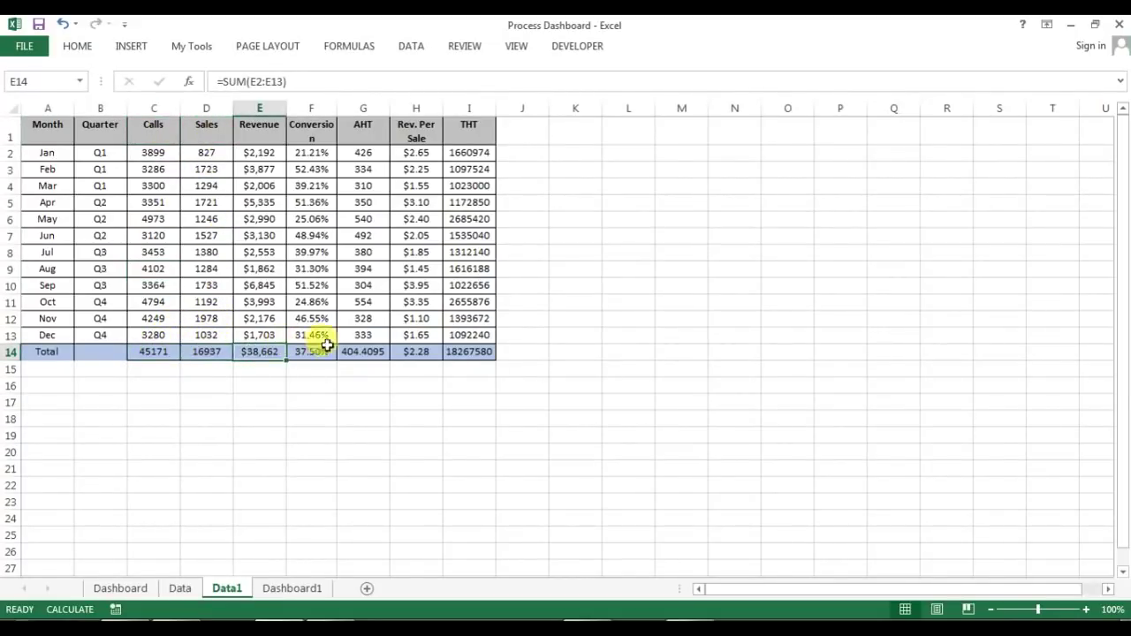
pyautogui.doubleClick(337, 108)
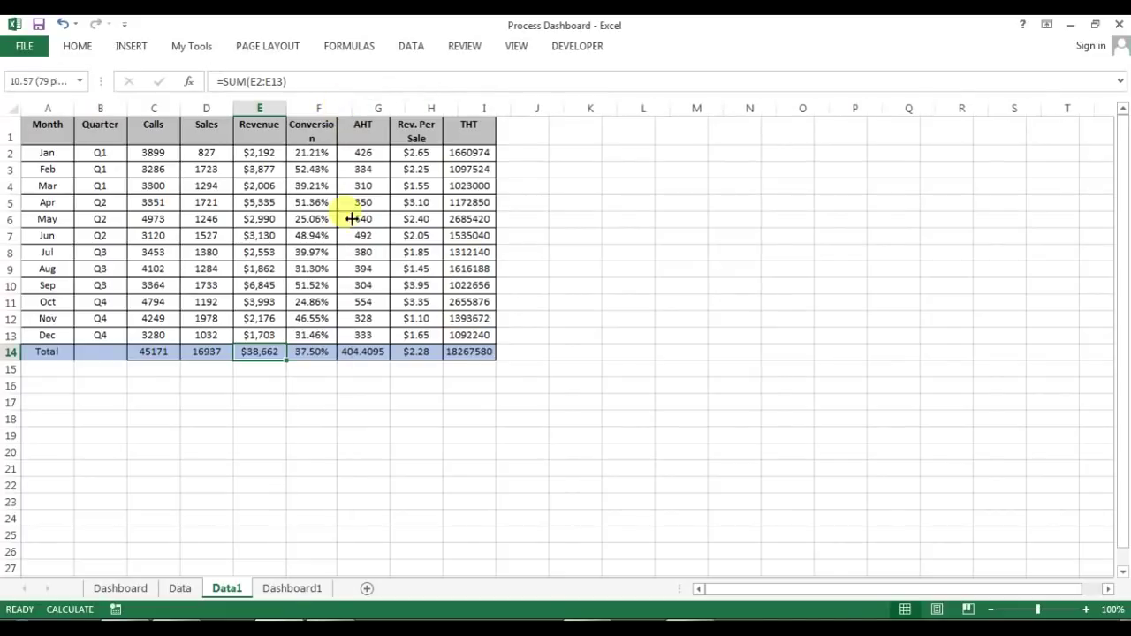
# - On Dashboard1, relink the Sales value box to Data1!D14 and the Revenue value box to Data1!E14
pyautogui.click(297, 588)
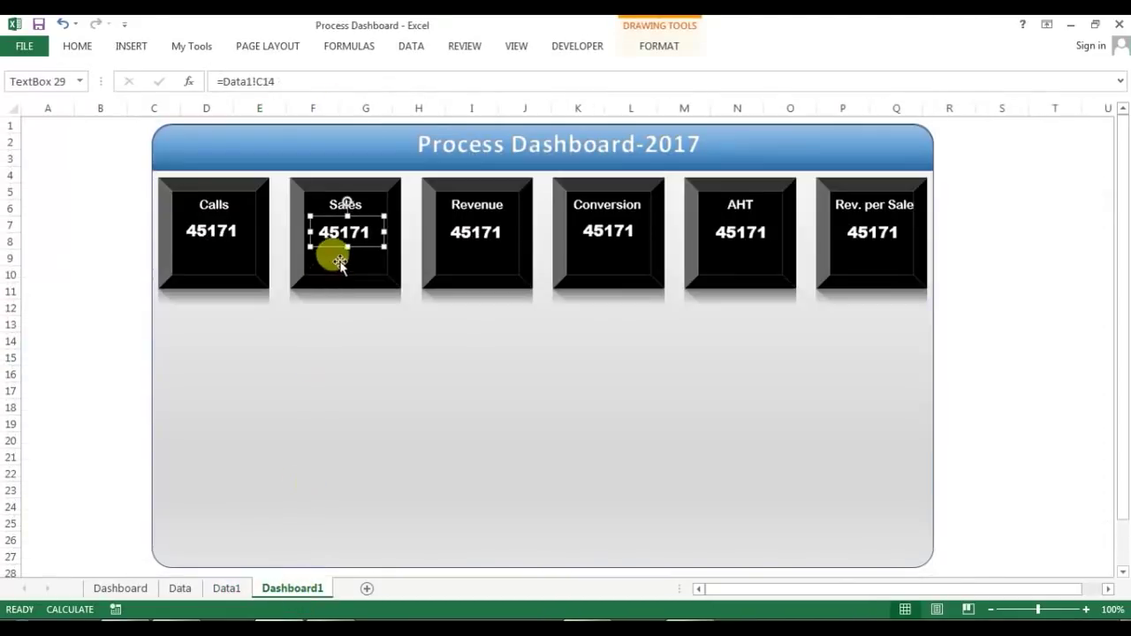
pyautogui.click(258, 81)
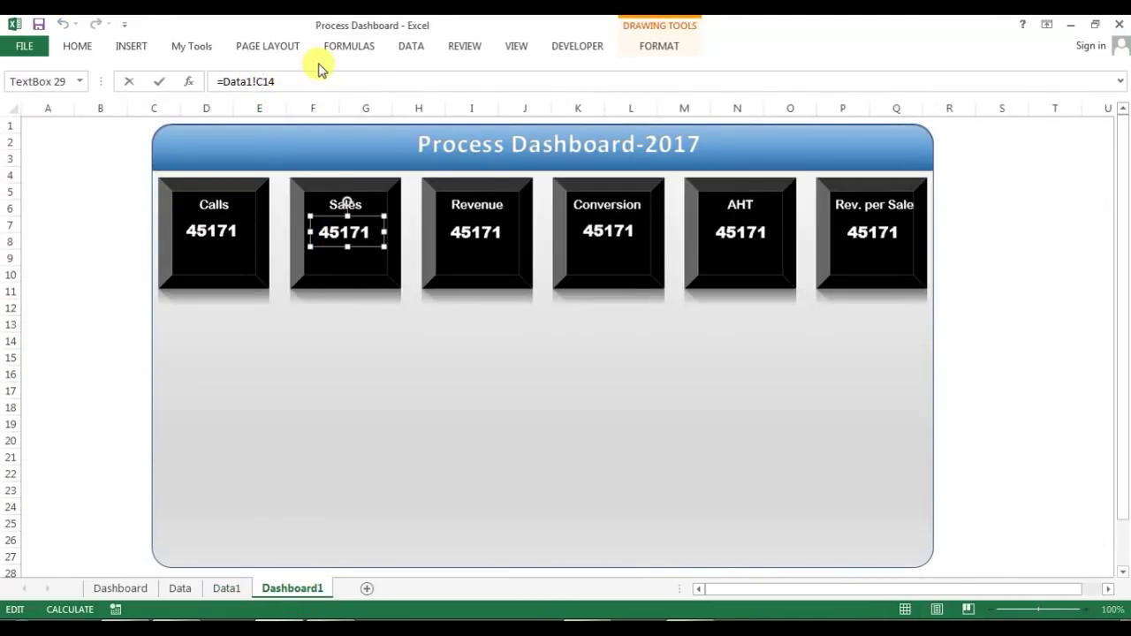
pyautogui.write('d')
pyautogui.click(450, 228)
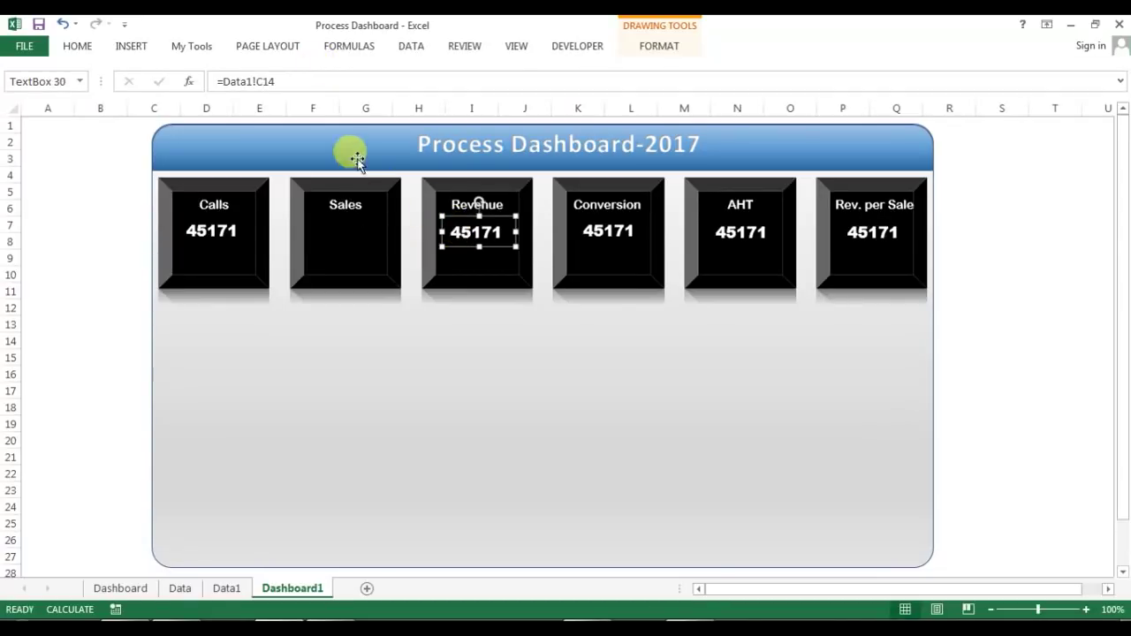
pyautogui.click(262, 82)
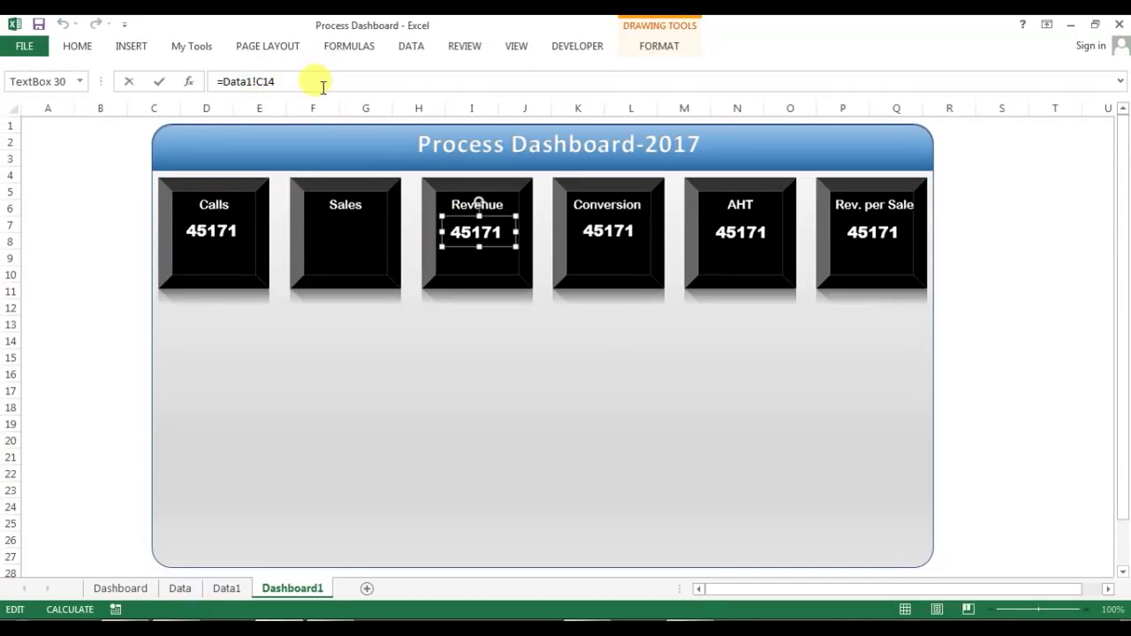
pyautogui.write('e')
# - Relink the Conversion value box to Data1!F14, the AHT box to Data1!G14, and the Rev. per Sale box to its Data1 total
pyautogui.click(611, 226)
pyautogui.click(261, 84)
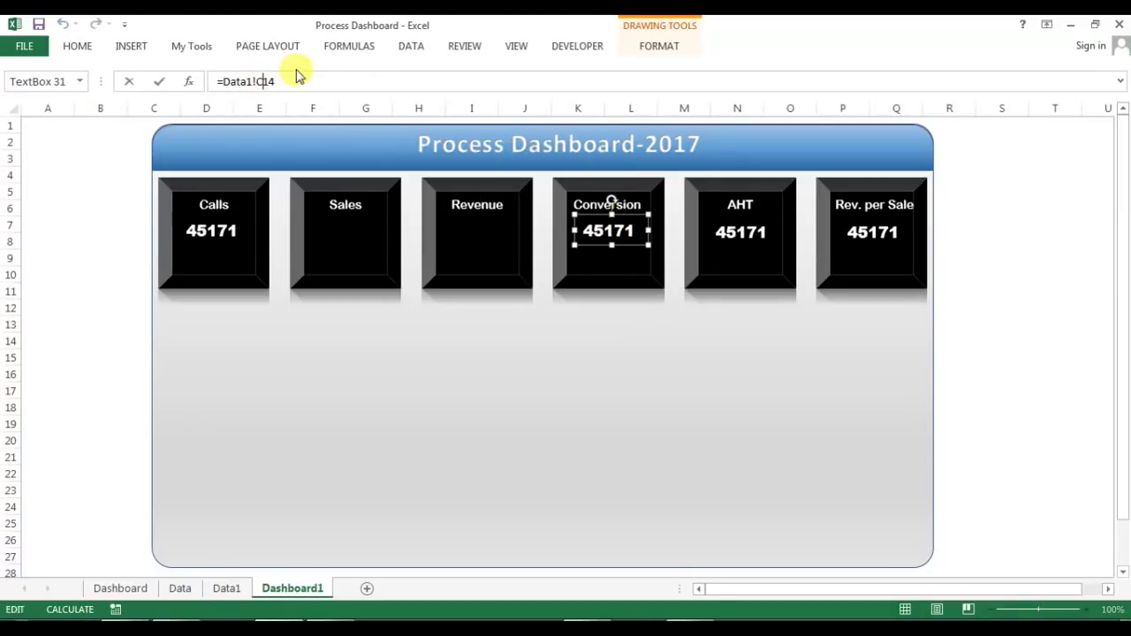
pyautogui.write('f')
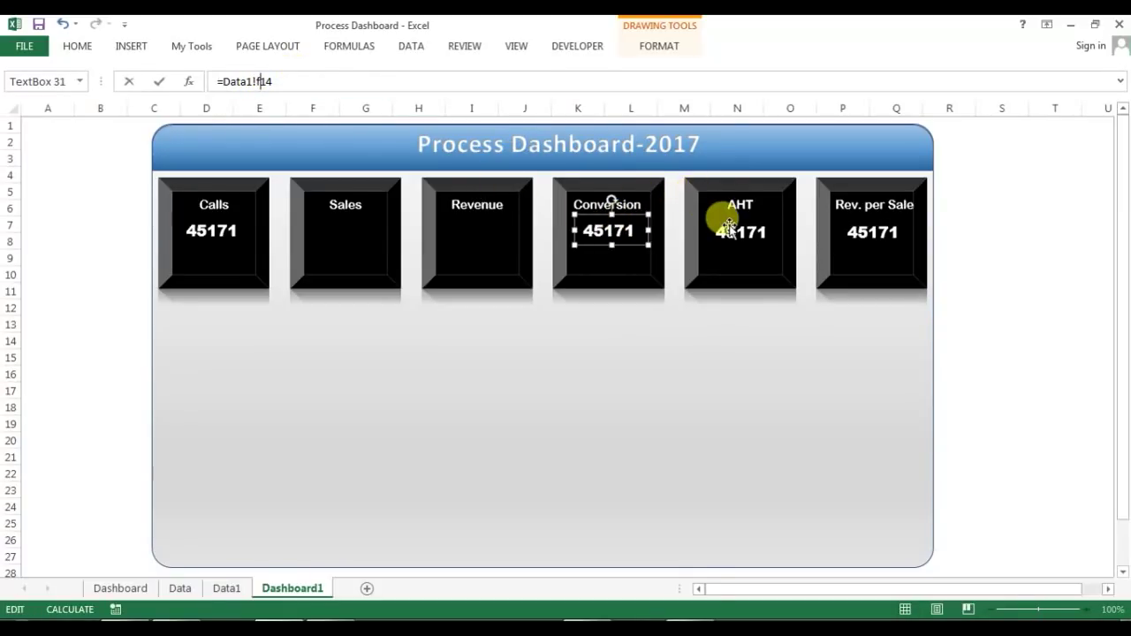
pyautogui.click(728, 221)
pyautogui.click(265, 84)
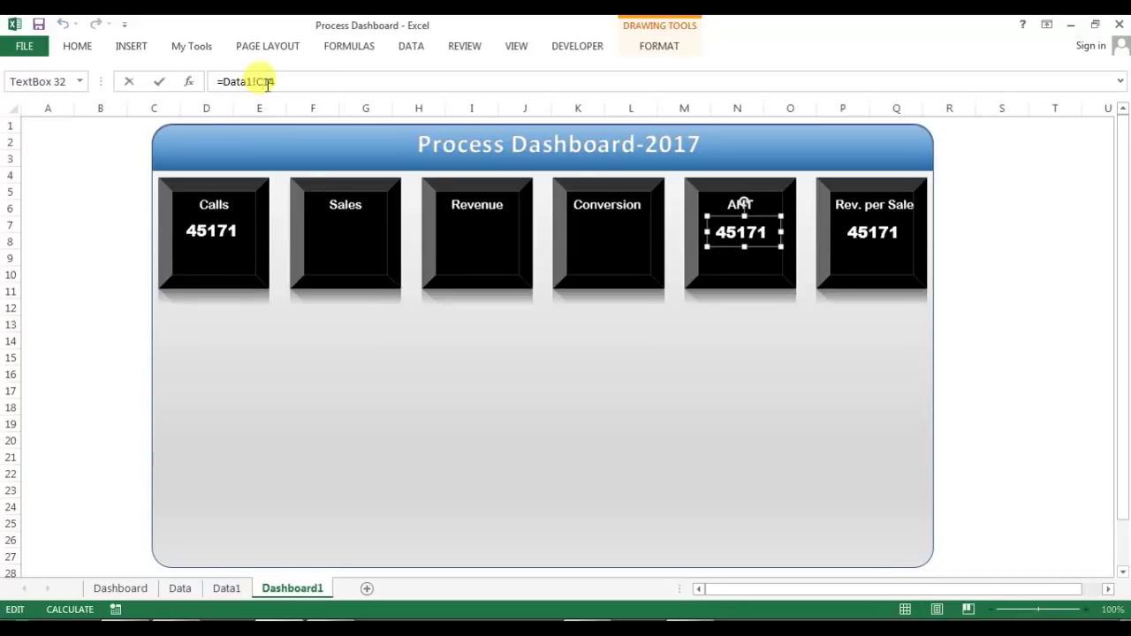
pyautogui.write('g')
pyautogui.click(860, 226)
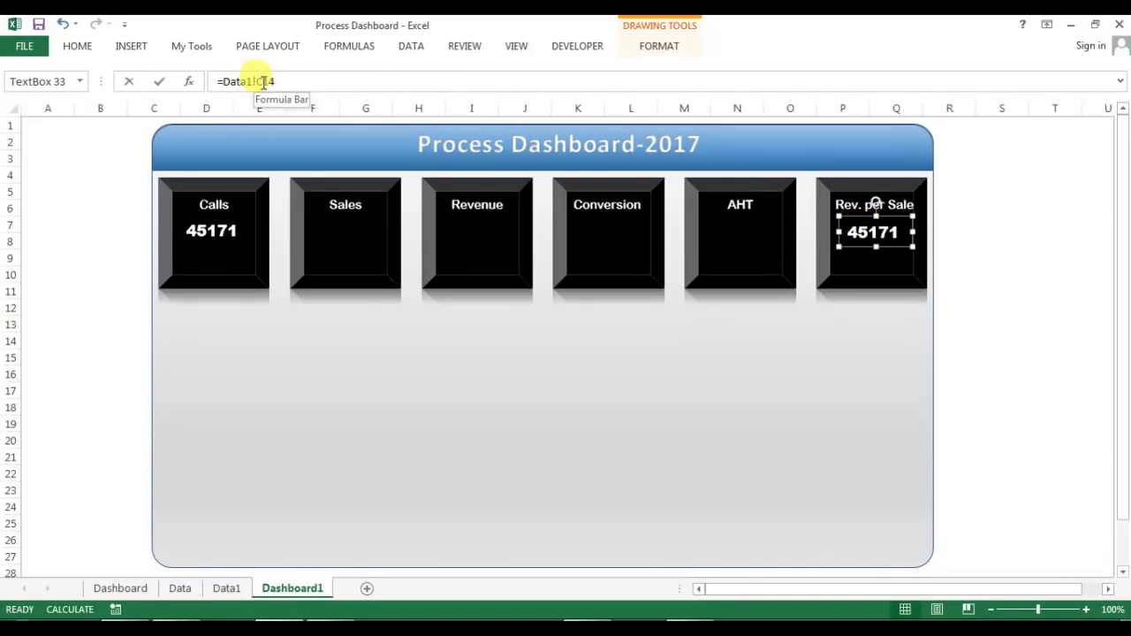
pyautogui.click(1008, 205)
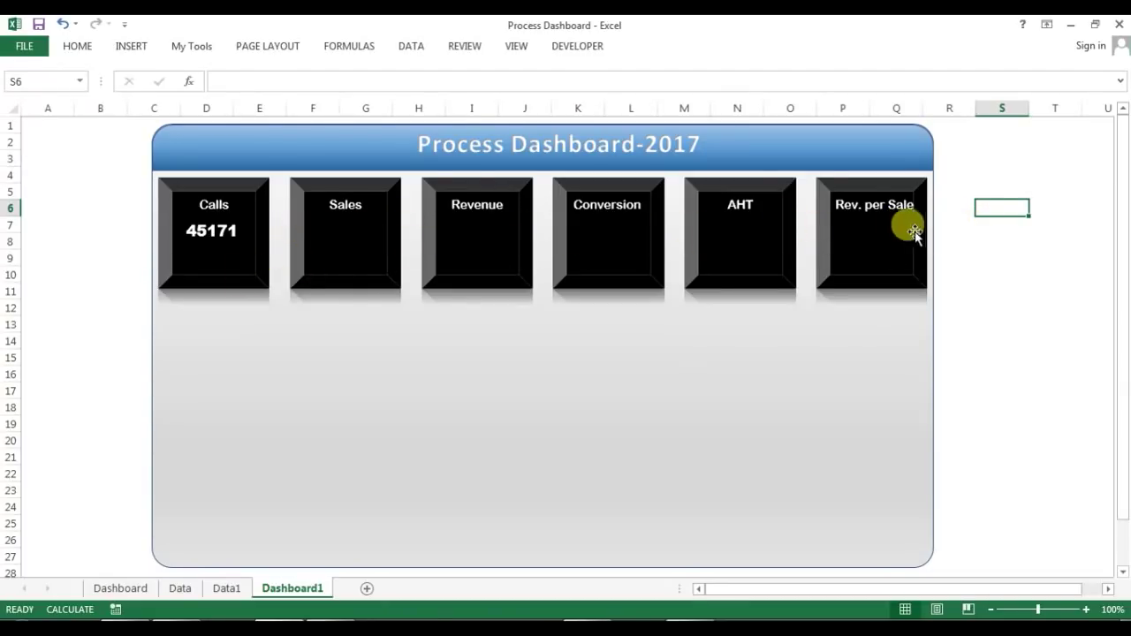
# - Copy the Calls value's formatting onto the Sales value text box with Format Painter
pyautogui.click(358, 228)
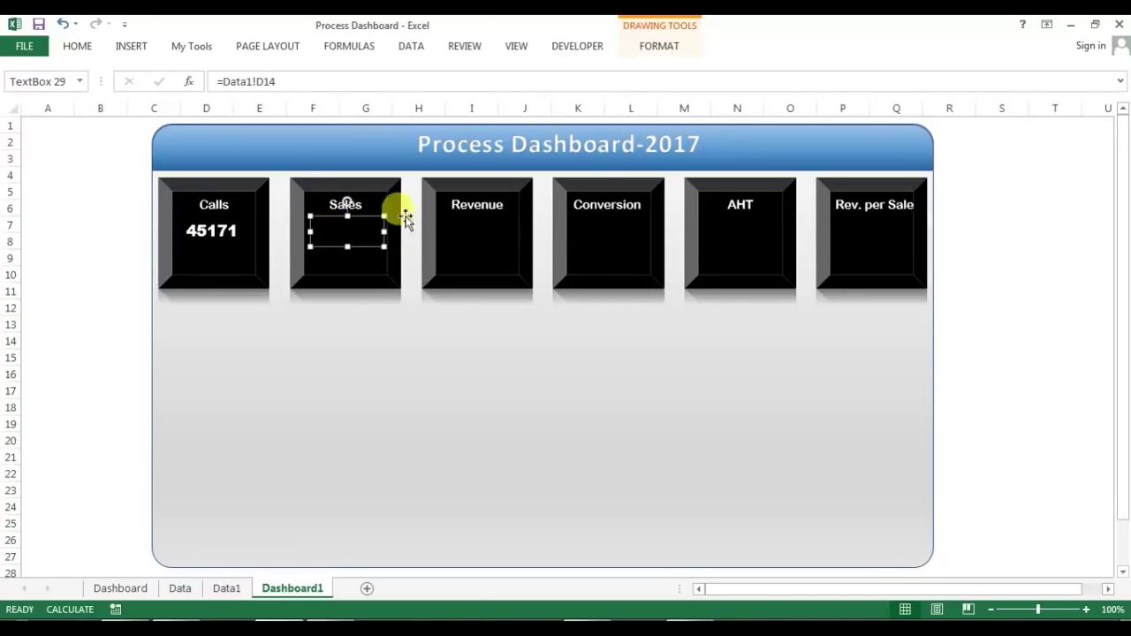
pyautogui.click(348, 222)
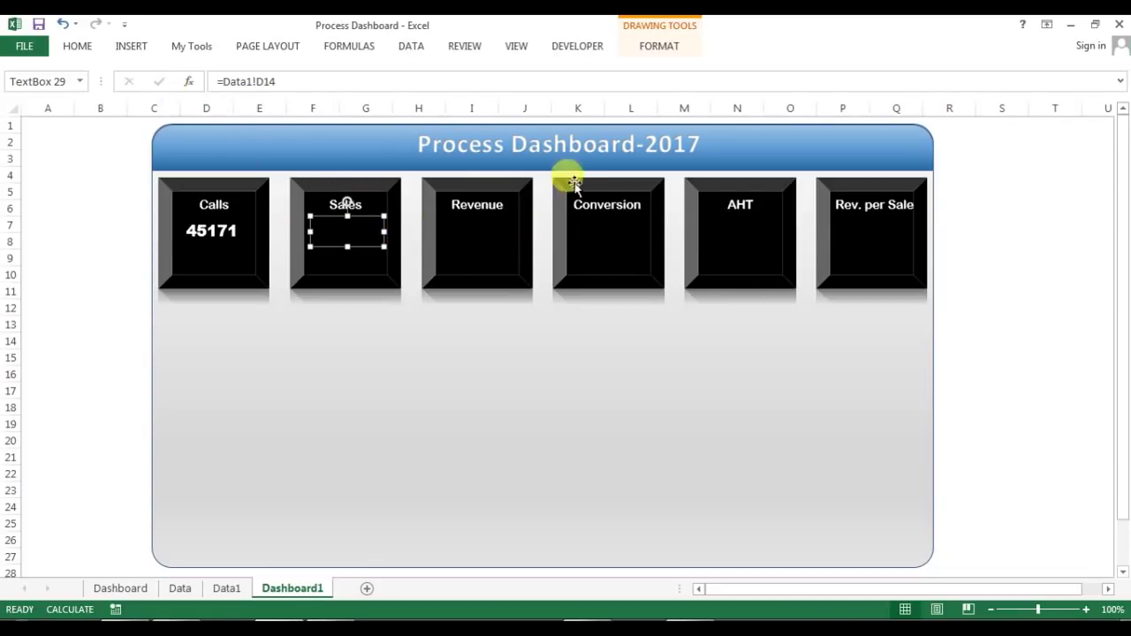
pyautogui.click(196, 226)
pyautogui.click(132, 46)
pyautogui.click(93, 48)
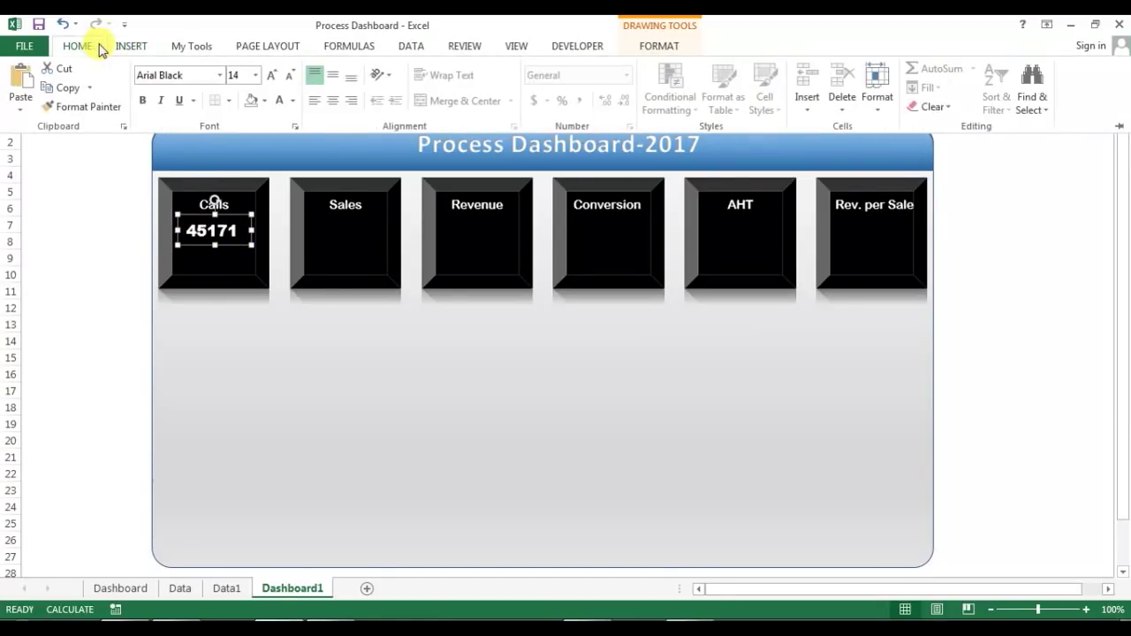
pyautogui.click(88, 107)
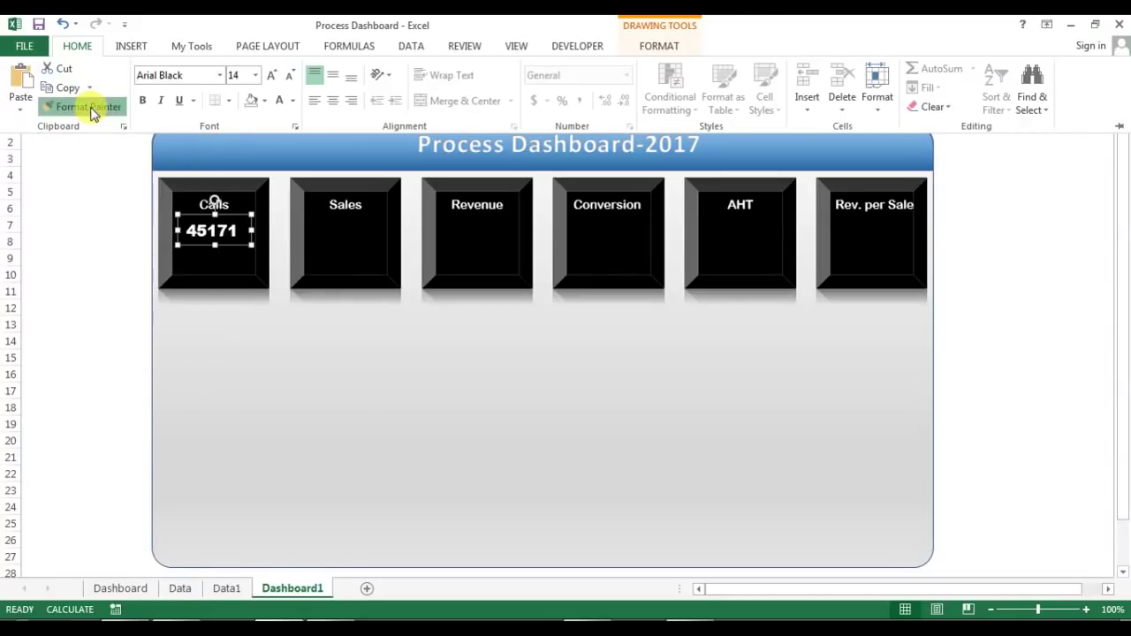
pyautogui.click(349, 233)
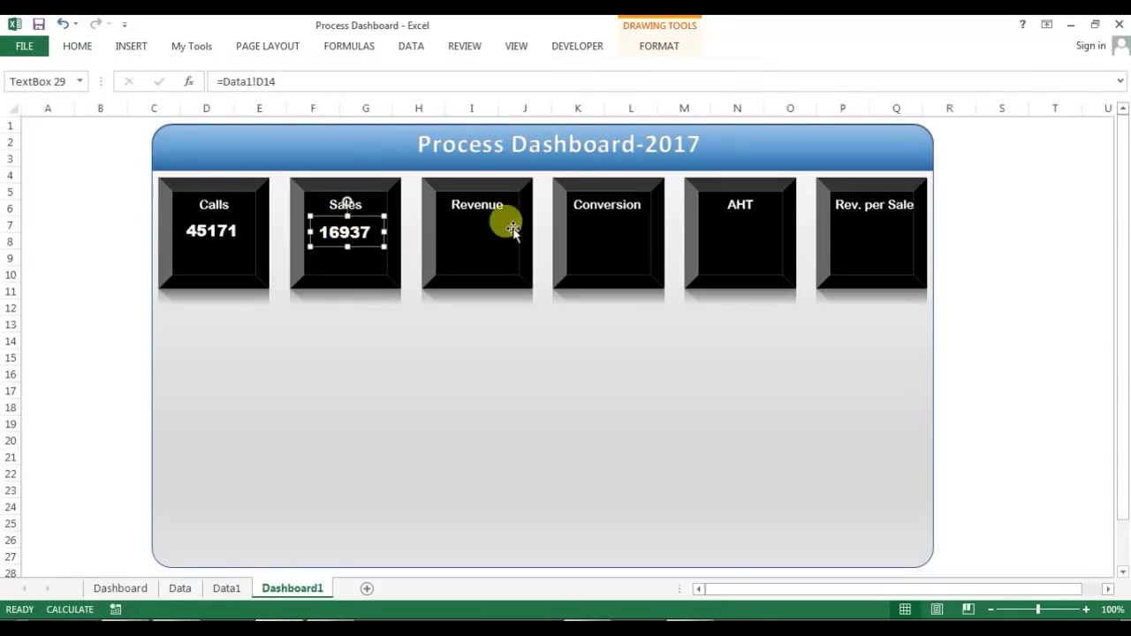
# - Carry the Sales value's formatting over to the Revenue value box and on to the Conversion value box with Format Painter
pyautogui.click(92, 46)
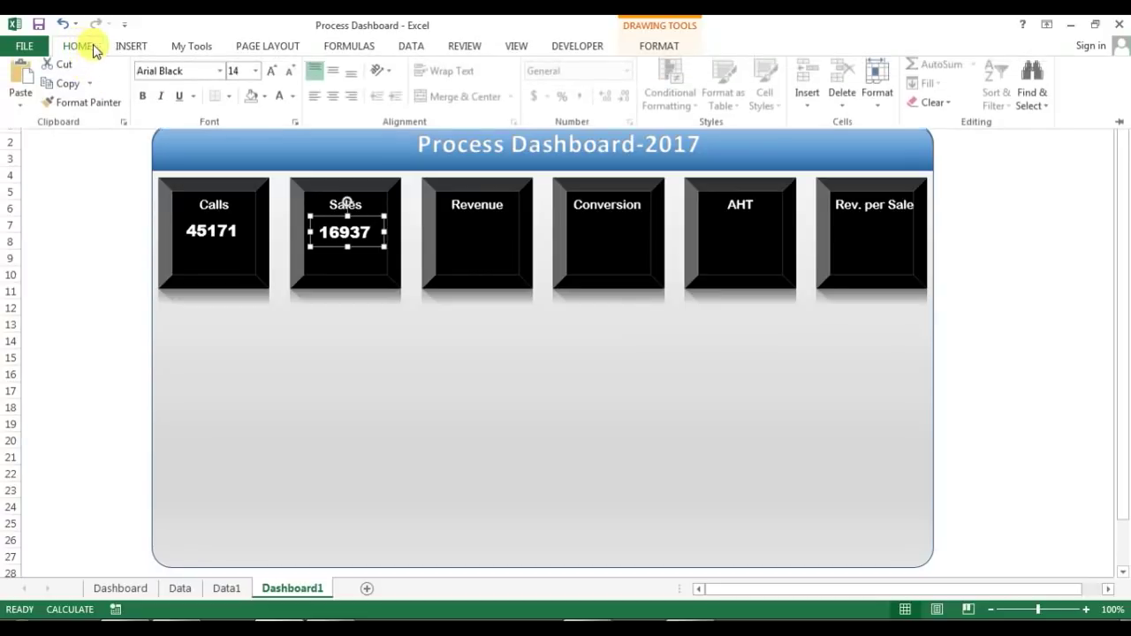
pyautogui.click(76, 107)
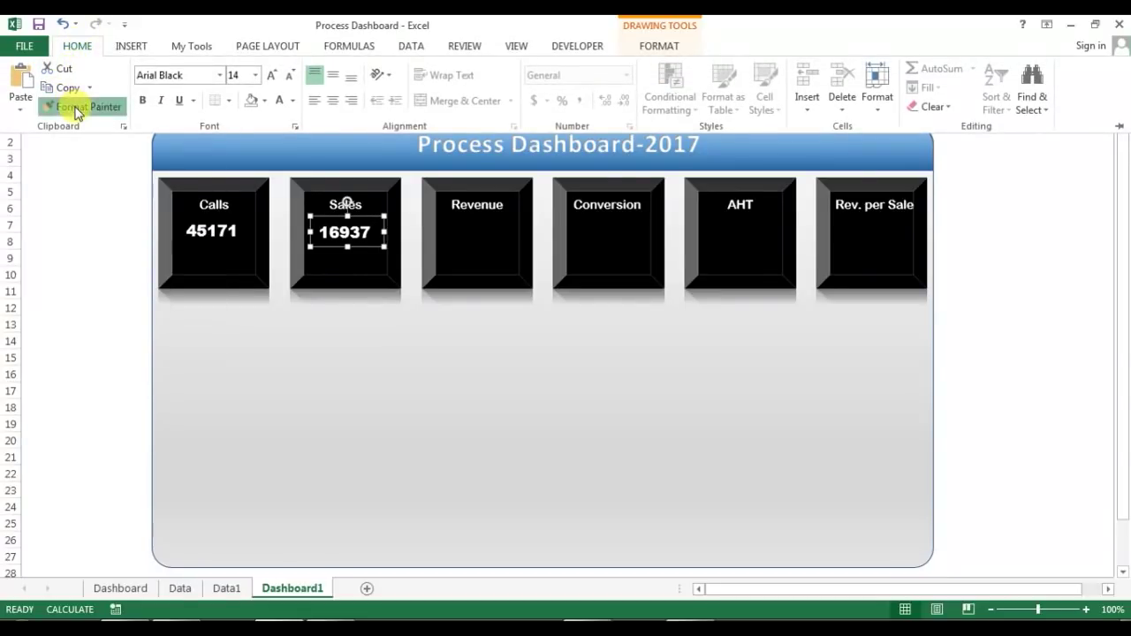
pyautogui.click(478, 234)
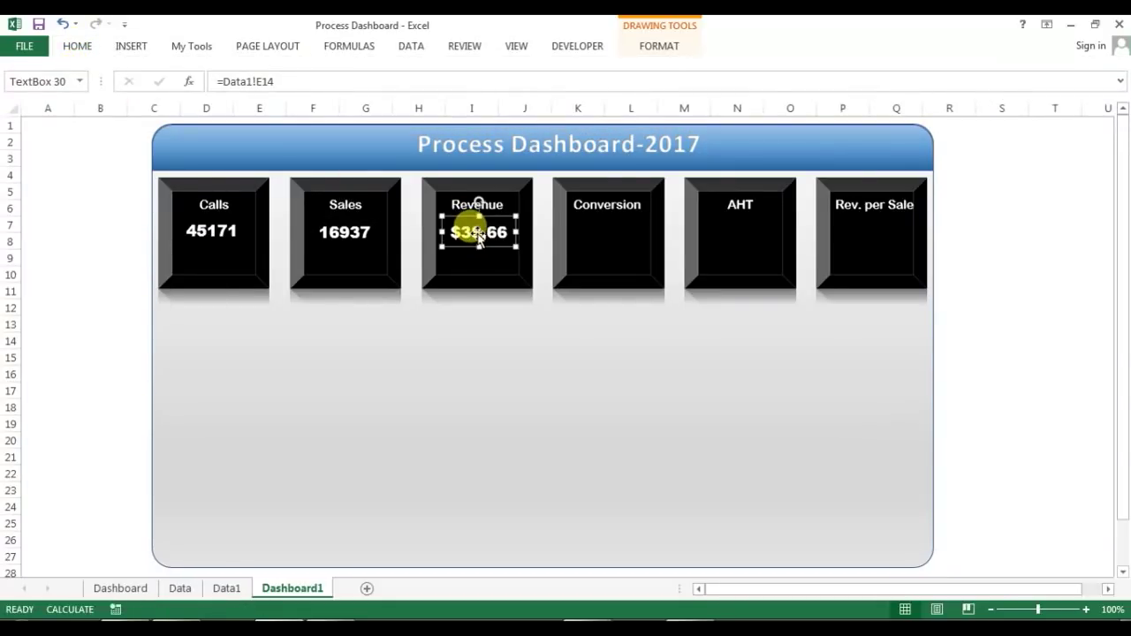
pyautogui.click(77, 51)
pyautogui.click(71, 107)
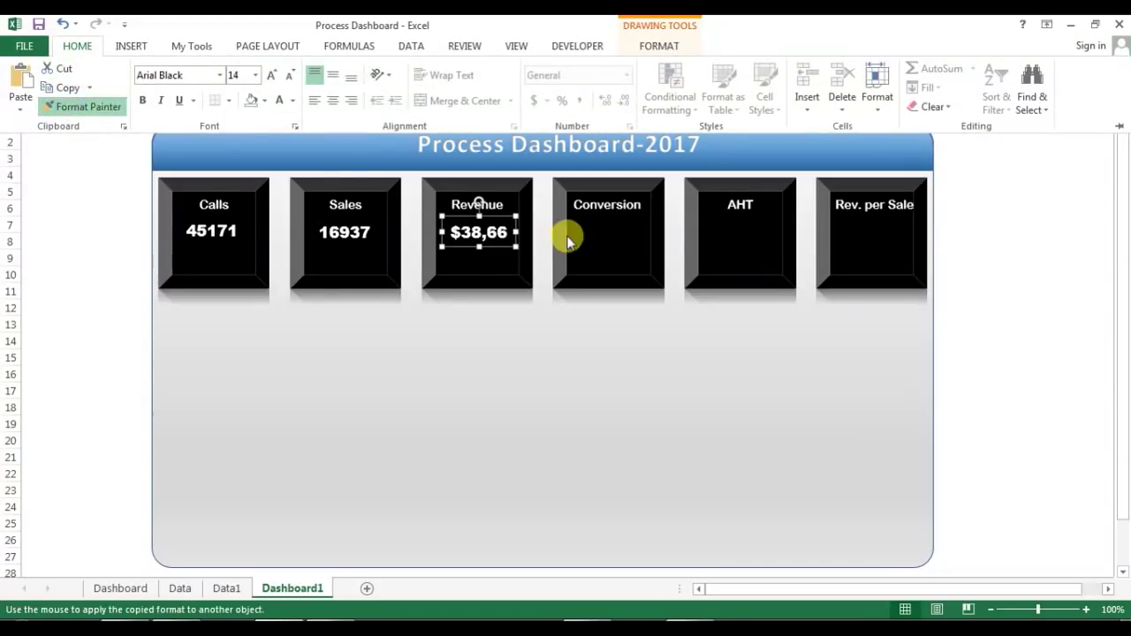
pyautogui.click(619, 236)
# - Carry the Conversion value's formatting over to the AHT value box and on to the Rev. per Sale value box with Format Painter
pyautogui.click(77, 46)
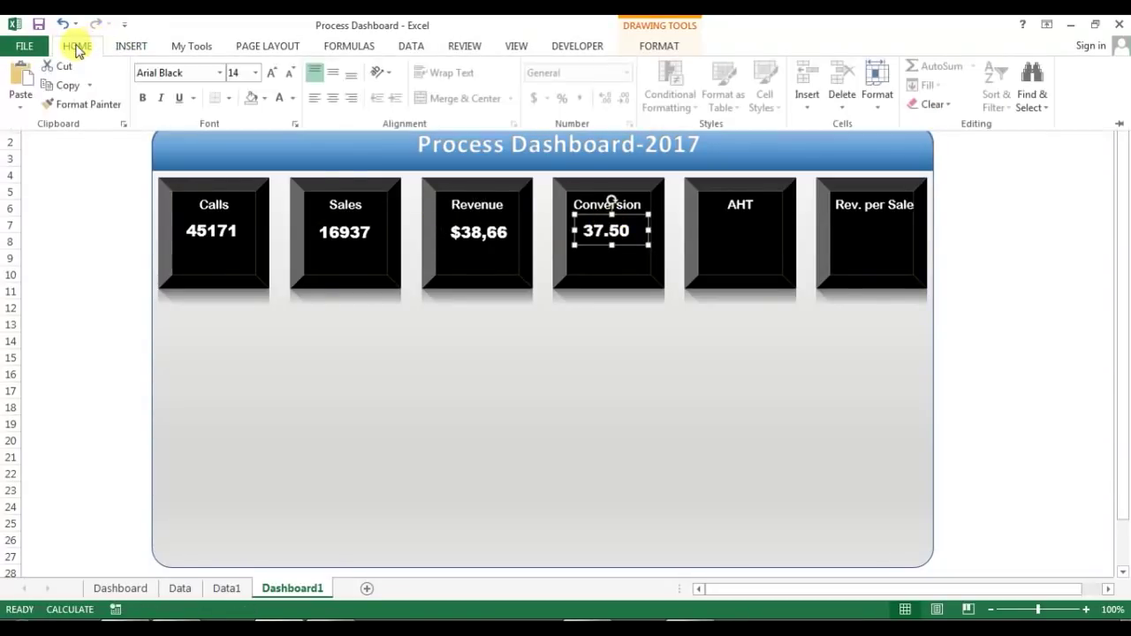
pyautogui.click(71, 107)
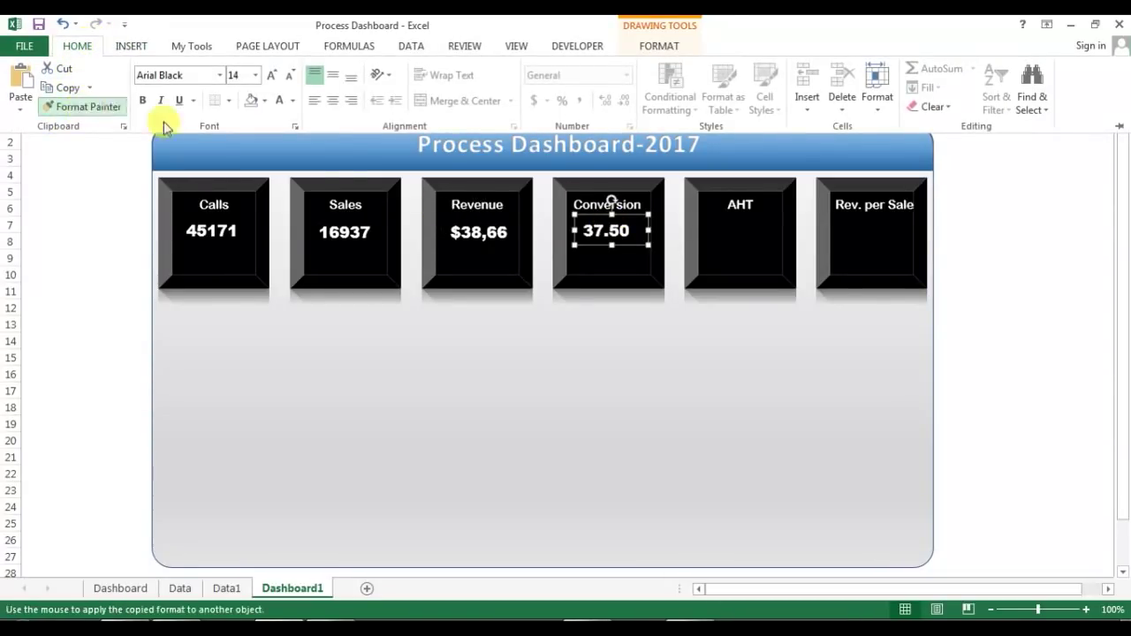
pyautogui.click(743, 230)
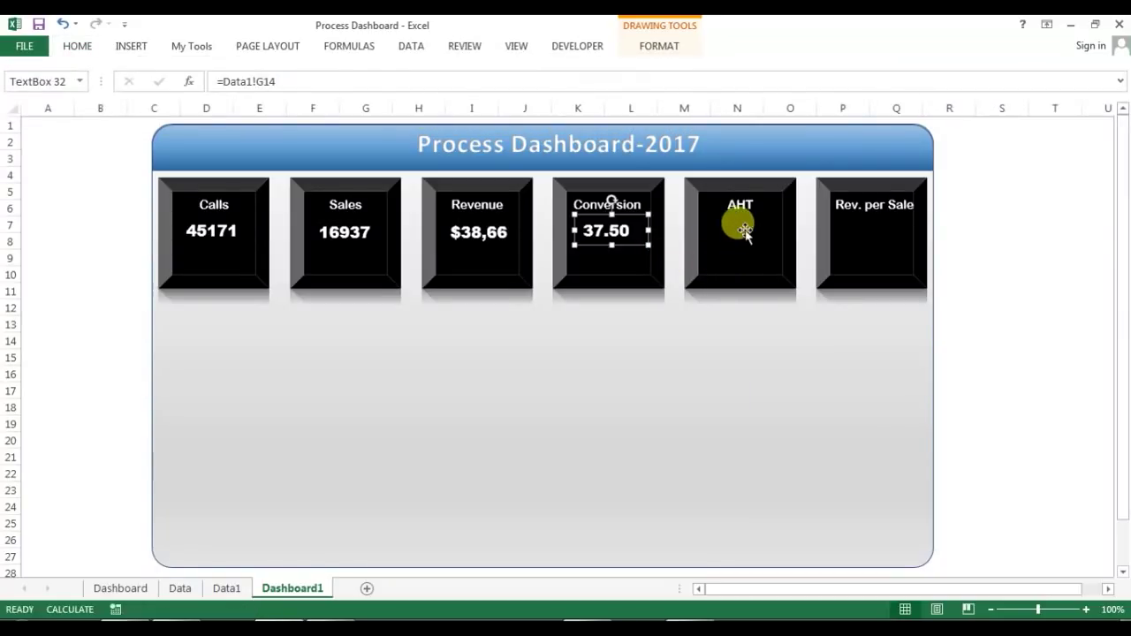
pyautogui.click(78, 46)
pyautogui.click(78, 108)
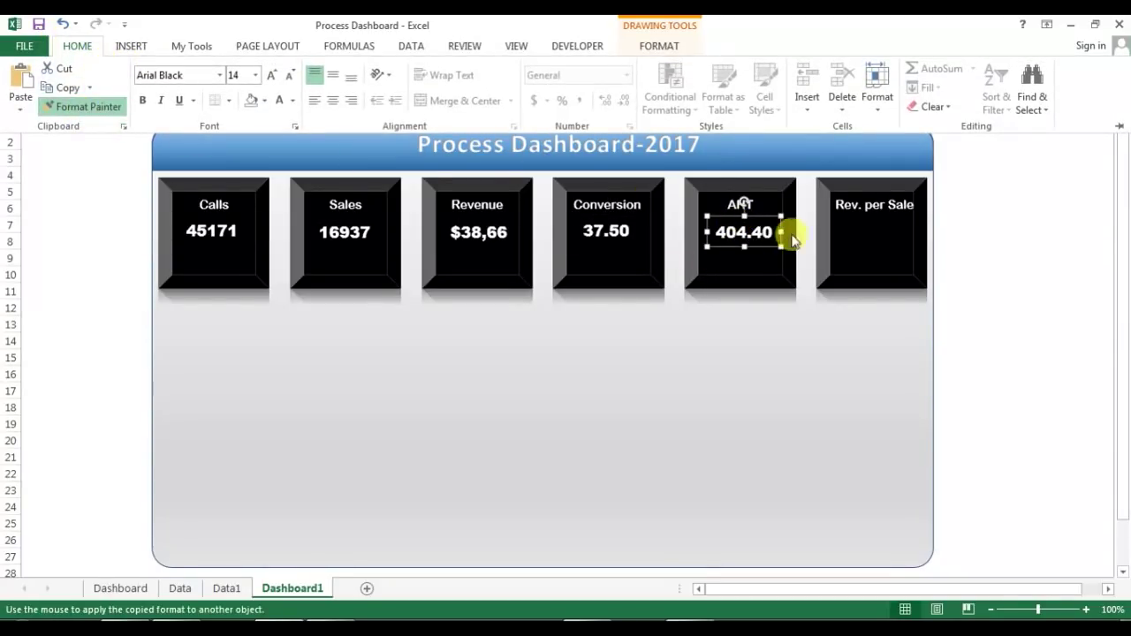
pyautogui.click(867, 234)
# - Resize the Conversion value's text box so the full percentage fits, centred under its label
pyautogui.click(962, 255)
pyautogui.click(579, 245)
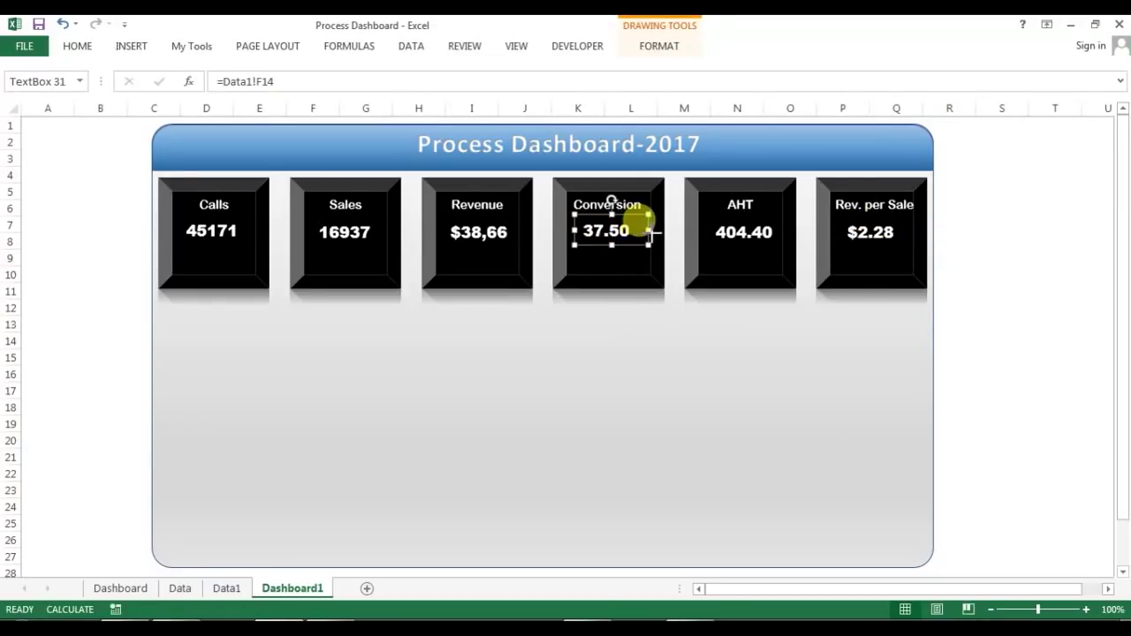
pyautogui.moveTo(651, 231); pyautogui.dragTo(626, 243)
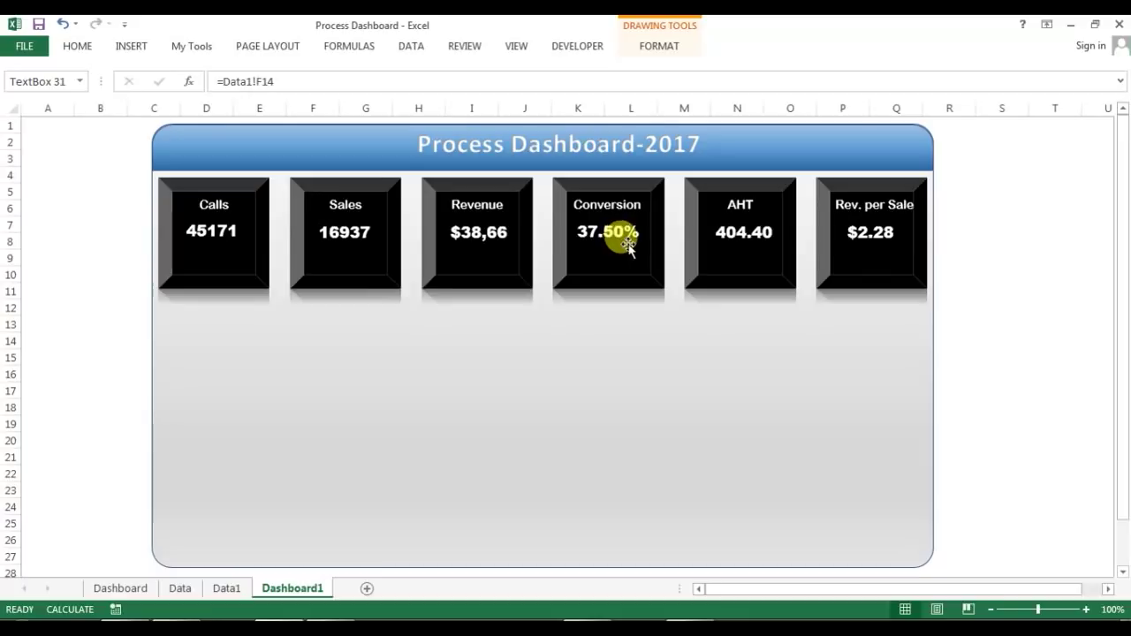
pyautogui.click(1013, 207)
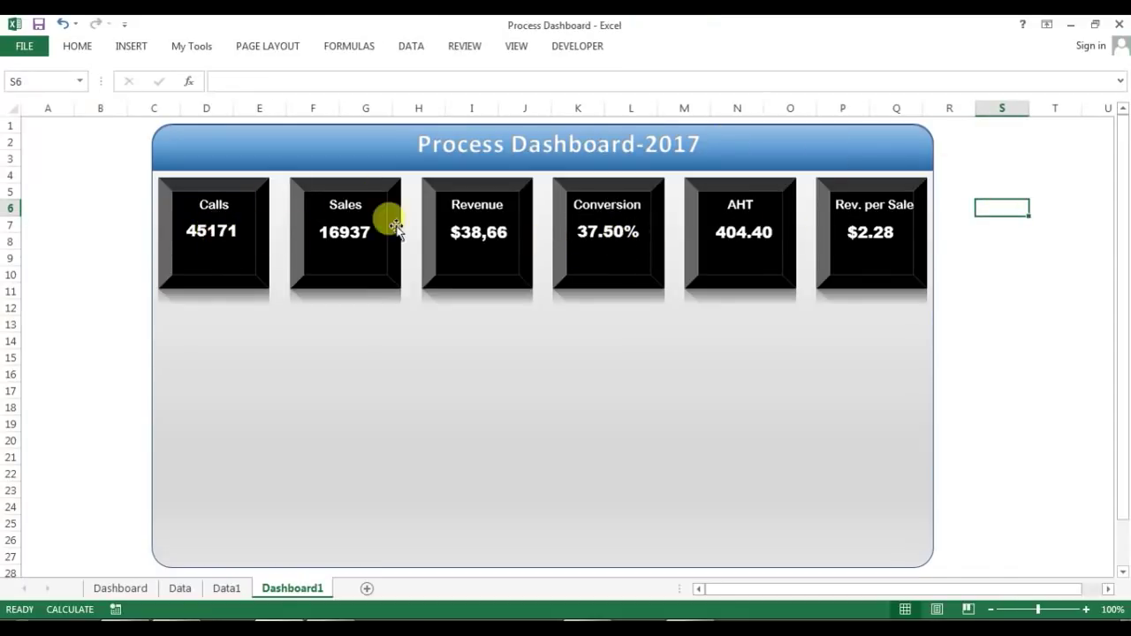
# - Review the tiles on the finished Dashboard sheet for comparison with Dashboard1, and open the Data1 sheet
pyautogui.click(871, 233)
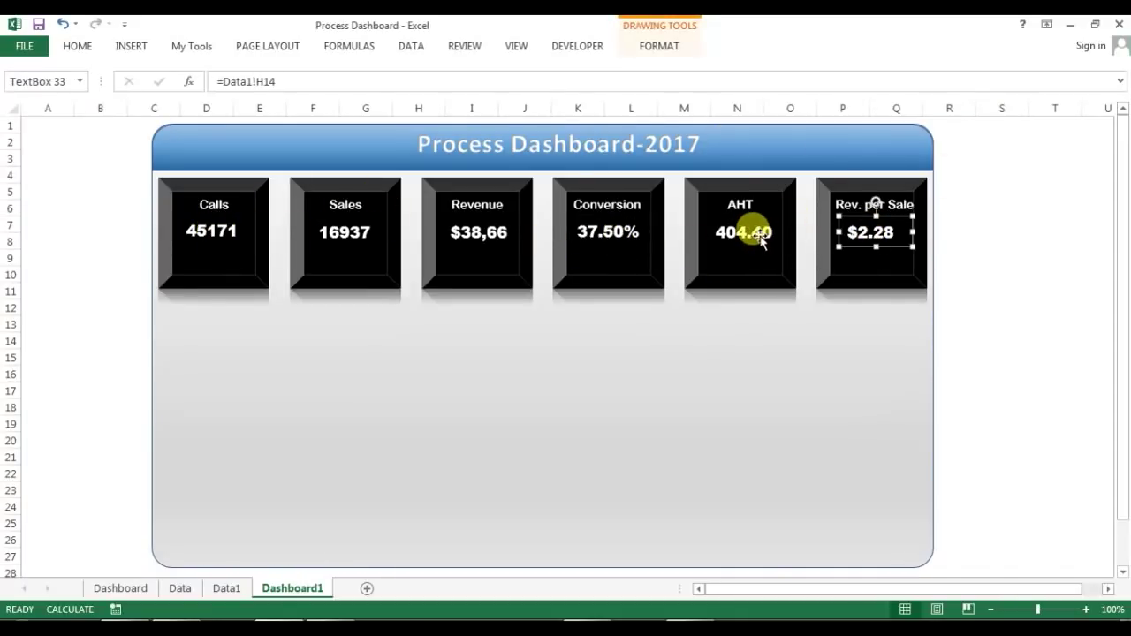
pyautogui.click(112, 590)
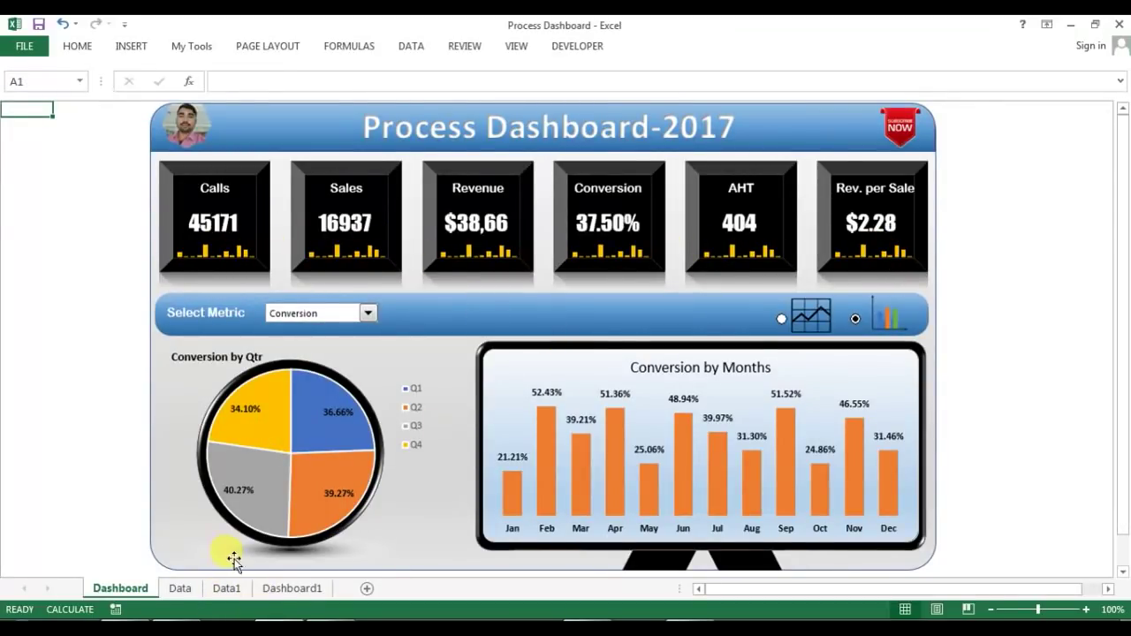
pyautogui.click(290, 589)
pyautogui.click(1036, 262)
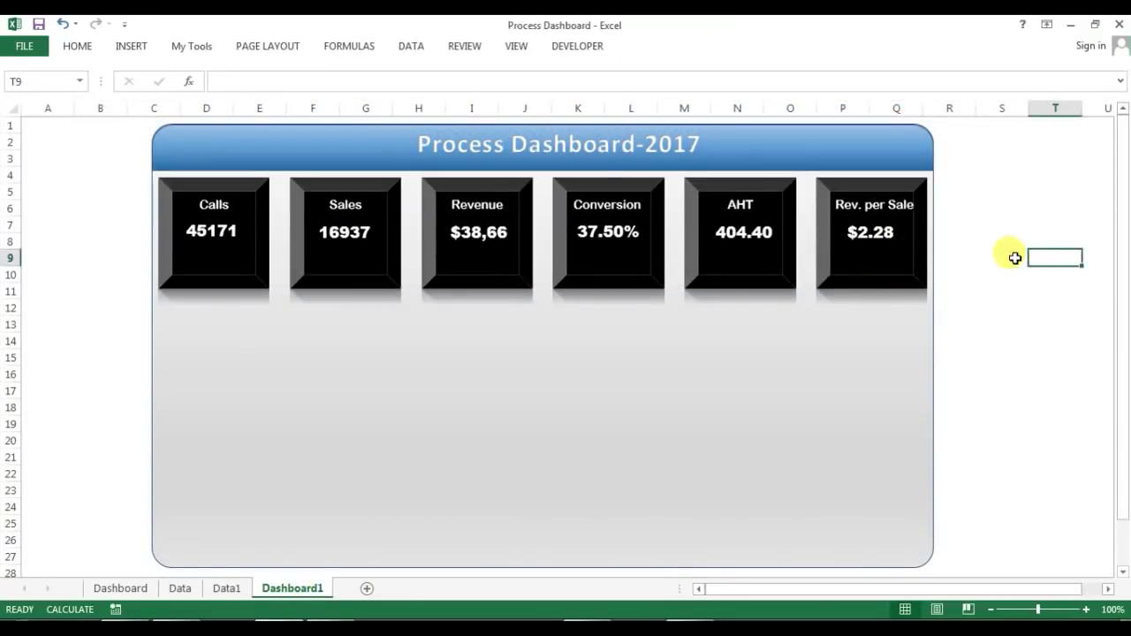
pyautogui.click(228, 590)
pyautogui.click(843, 139)
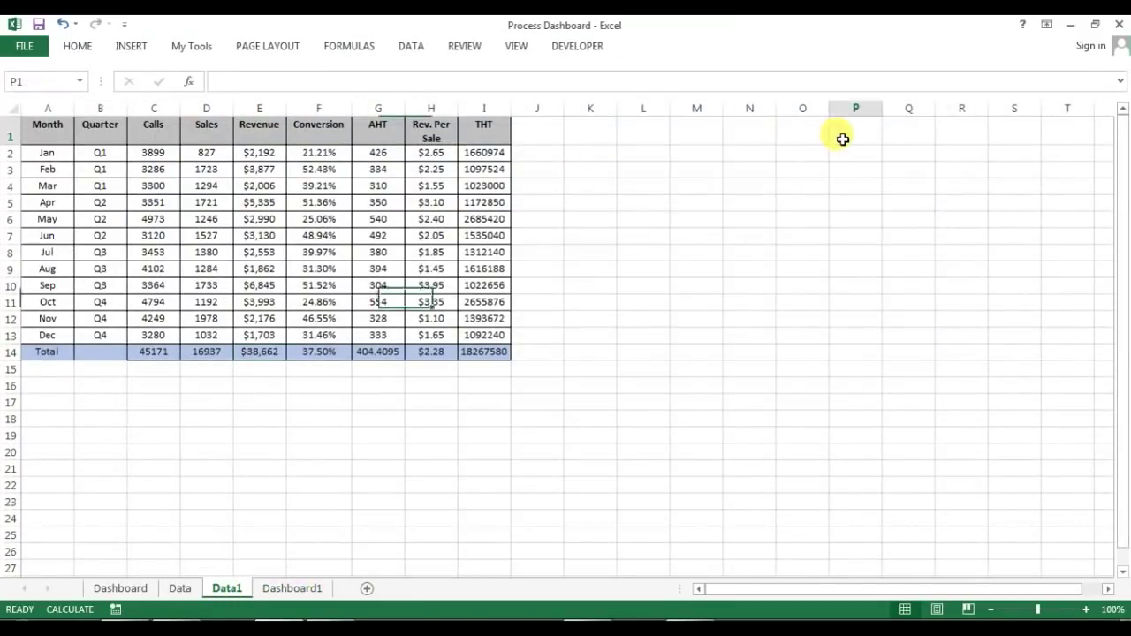
pyautogui.hotkey('ctrl', 'Left')
pyautogui.hotkey('ctrl', 'Left')
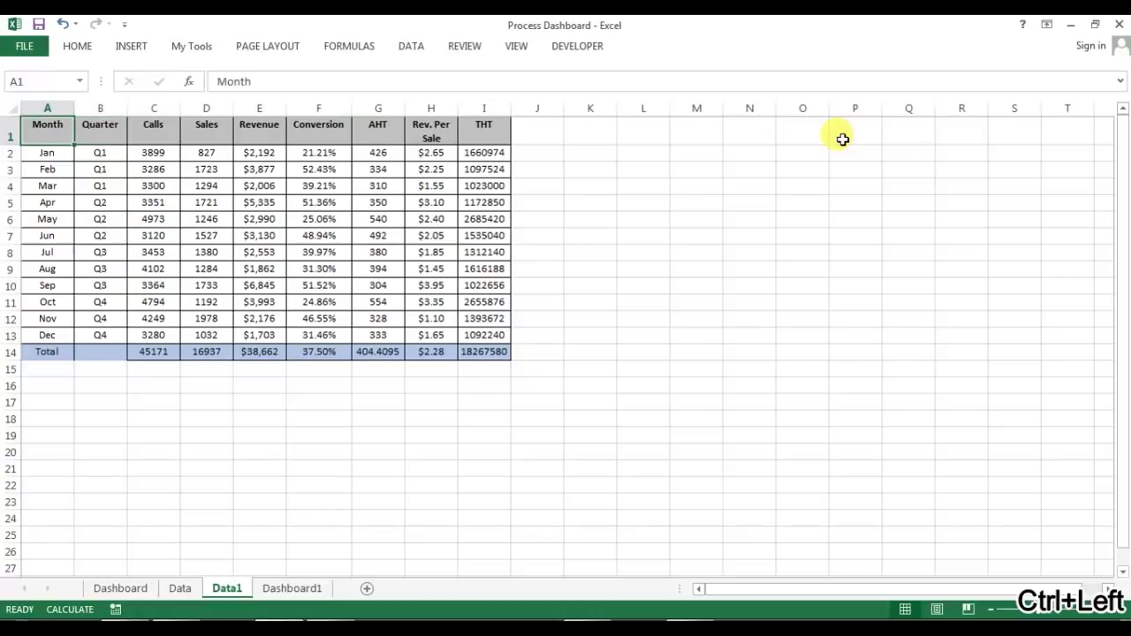
pyautogui.press('Right')
pyautogui.press('Right')
pyautogui.hotkey('ctrl', 'shift', 'Right')
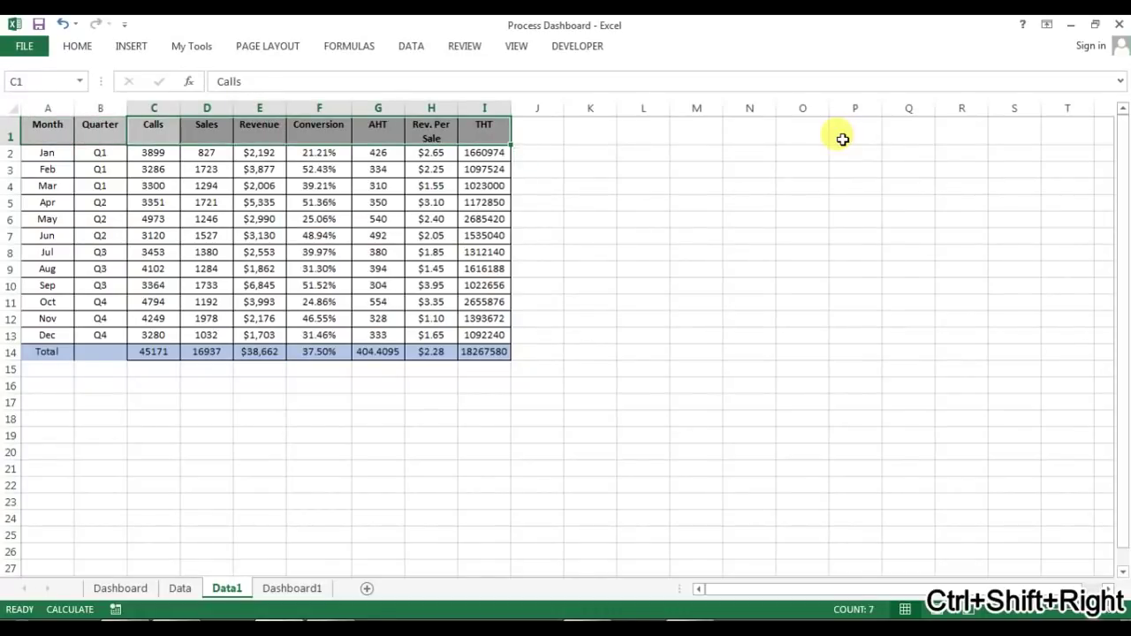
pyautogui.hotkey('shift', 'Left')
pyautogui.hotkey('ctrl', 'c')
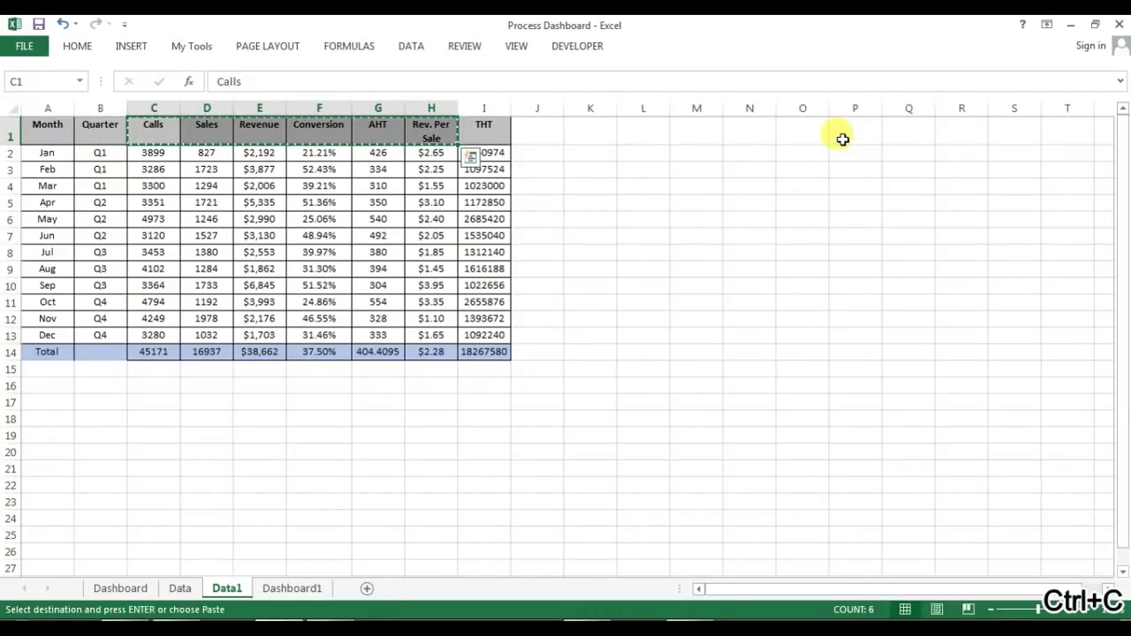
# - Remove the decimals from the AHT total in cell G14 so it shows as a whole number
pyautogui.press('Right')
pyautogui.press('Right')
pyautogui.press('Right')
pyautogui.press('Right')
pyautogui.press('Right')
pyautogui.press('Right')
pyautogui.press('Down')
pyautogui.press('Down')
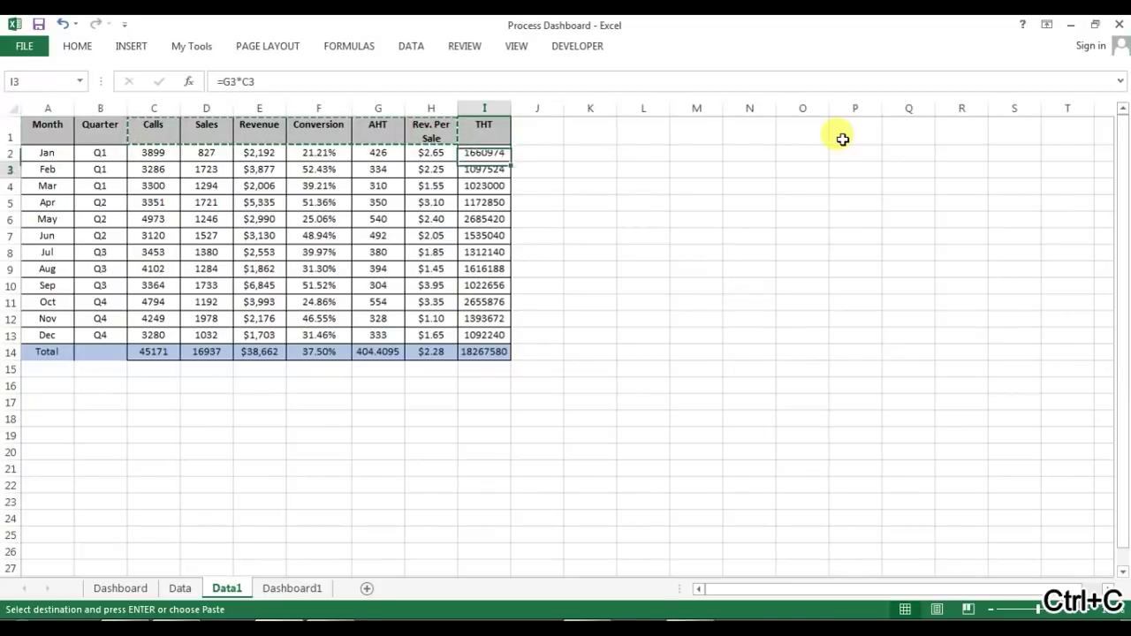
pyautogui.press('Down')
pyautogui.press('Down')
pyautogui.press('Down')
pyautogui.press('Down')
pyautogui.hotkey('ctrl', 'Down')
pyautogui.press('Left')
pyautogui.press('Left')
pyautogui.press('Escape')
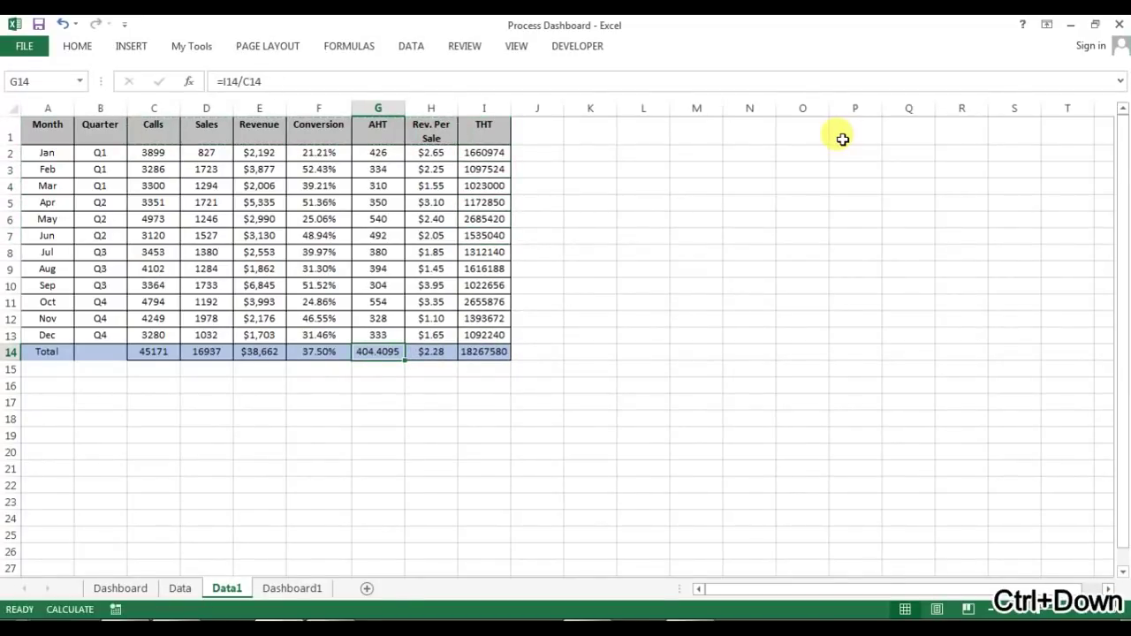
pyautogui.click(87, 46)
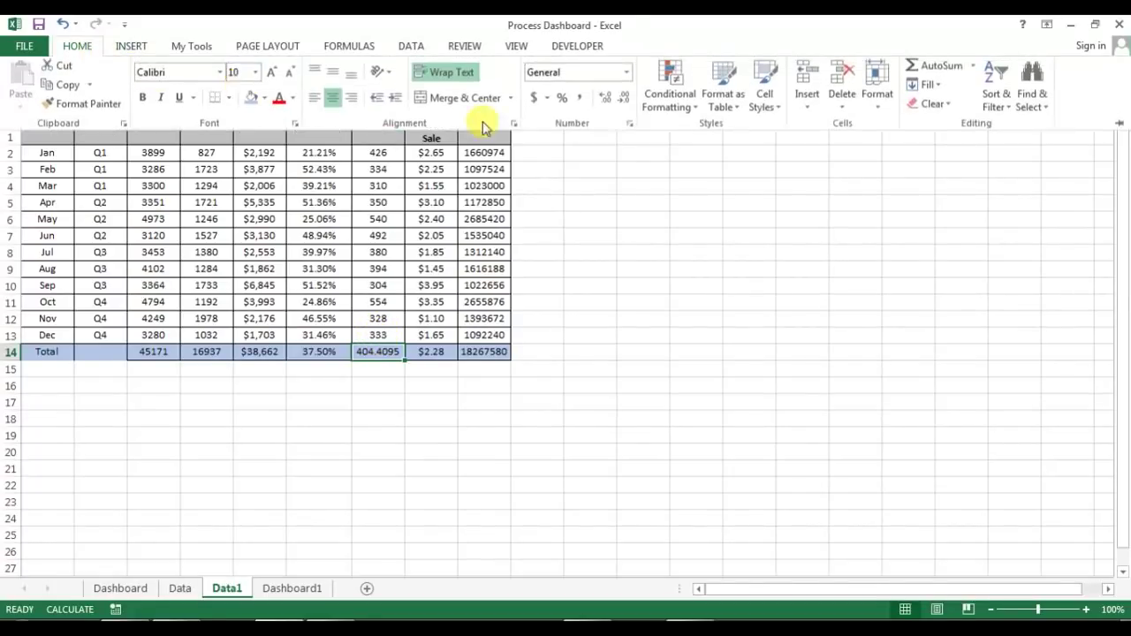
pyautogui.click(626, 100)
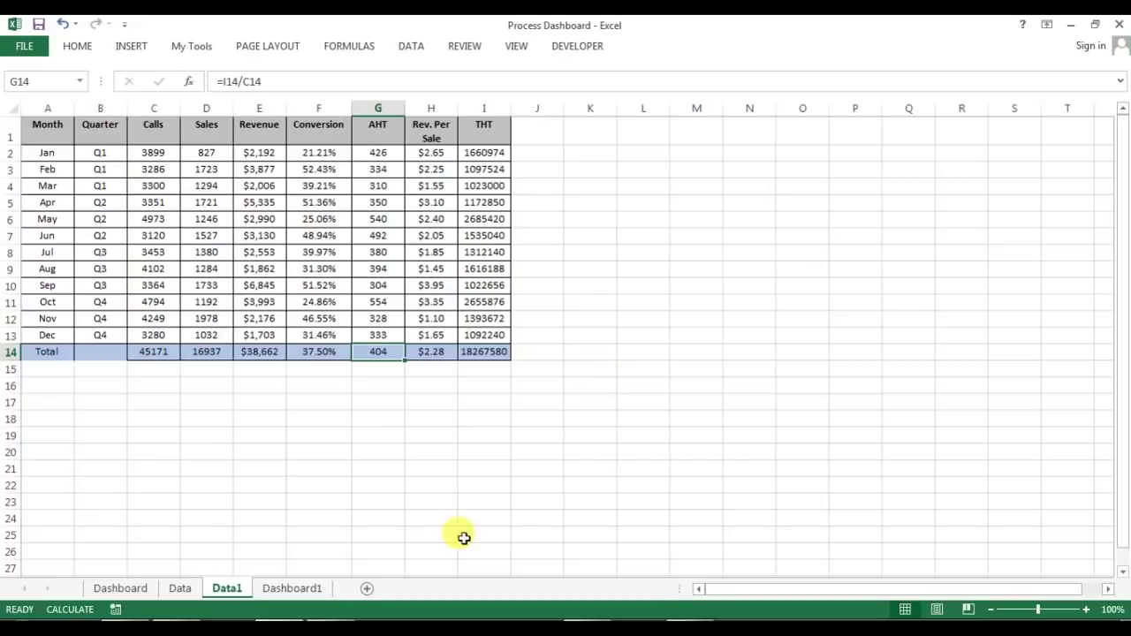
# - On Dashboard1, narrow the AHT value's text box so the number sits centred under its label
pyautogui.click(311, 590)
pyautogui.click(740, 232)
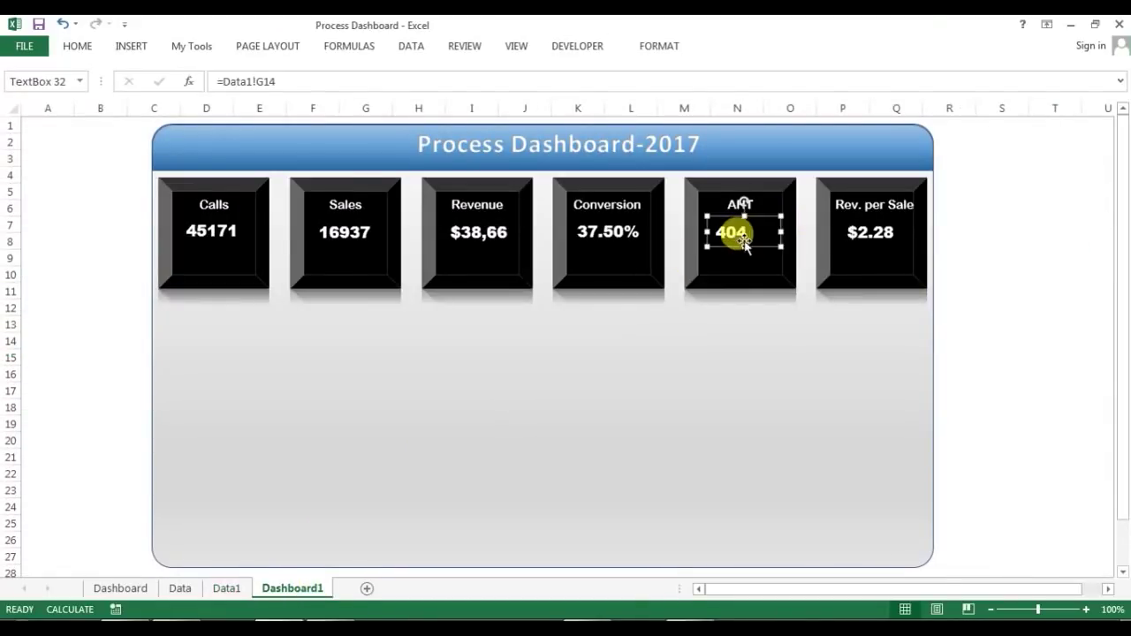
pyautogui.moveTo(757, 246); pyautogui.dragTo(766, 220)
pyautogui.click(1030, 258)
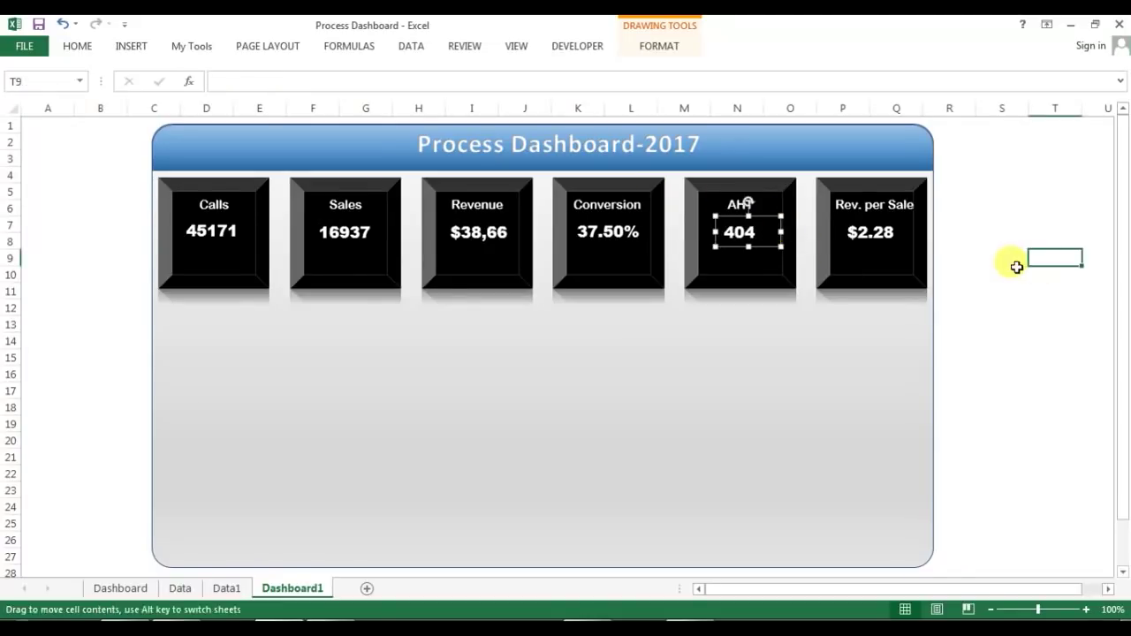
# - On Data1, copy the metric headers C1:H1 and paste them as transposed values starting at R1
pyautogui.click(227, 589)
pyautogui.moveTo(153, 130); pyautogui.dragTo(412, 131)
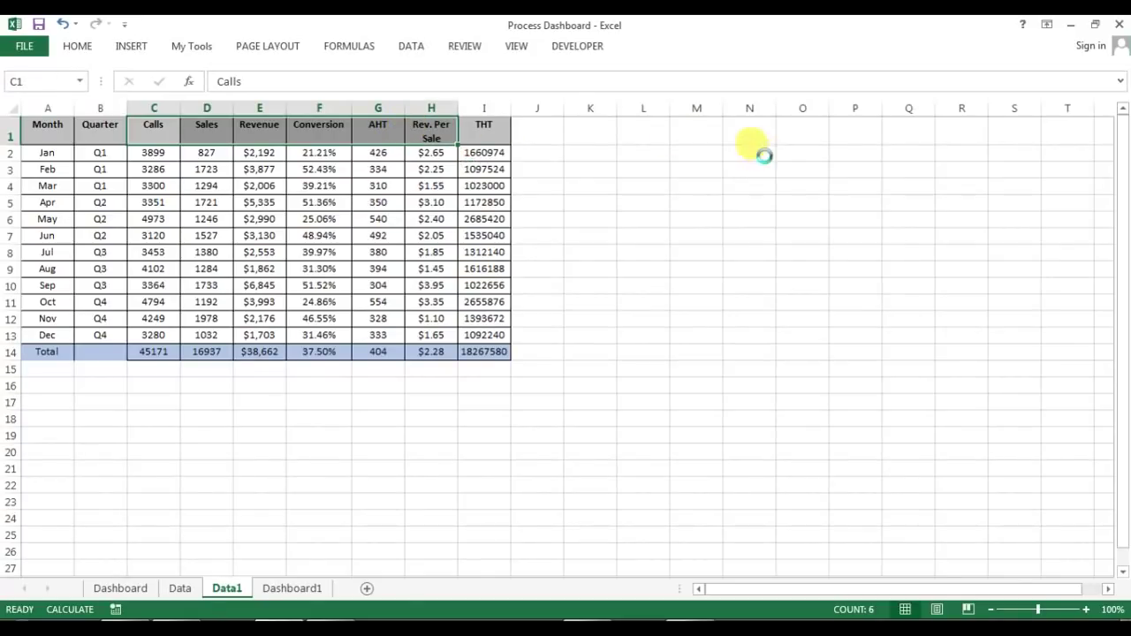
pyautogui.hotkey('ctrl', 'c')
pyautogui.click(968, 131)
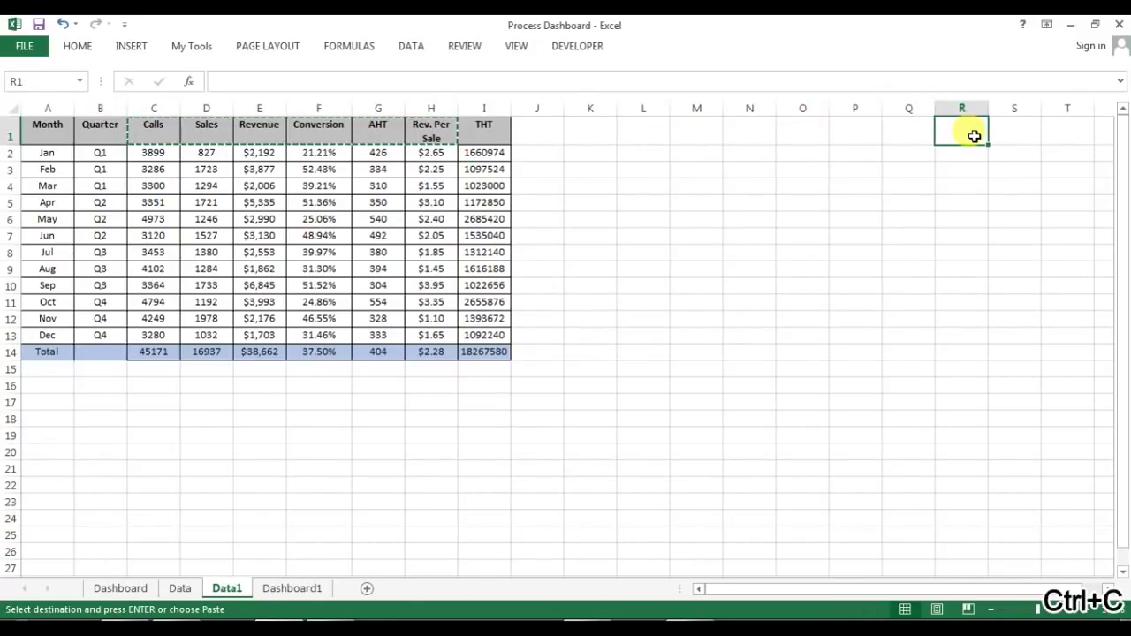
pyautogui.hotkey('alt', 'e')
pyautogui.press('s')
pyautogui.hotkey('alt', 'v')
pyautogui.hotkey('alt', 'e')
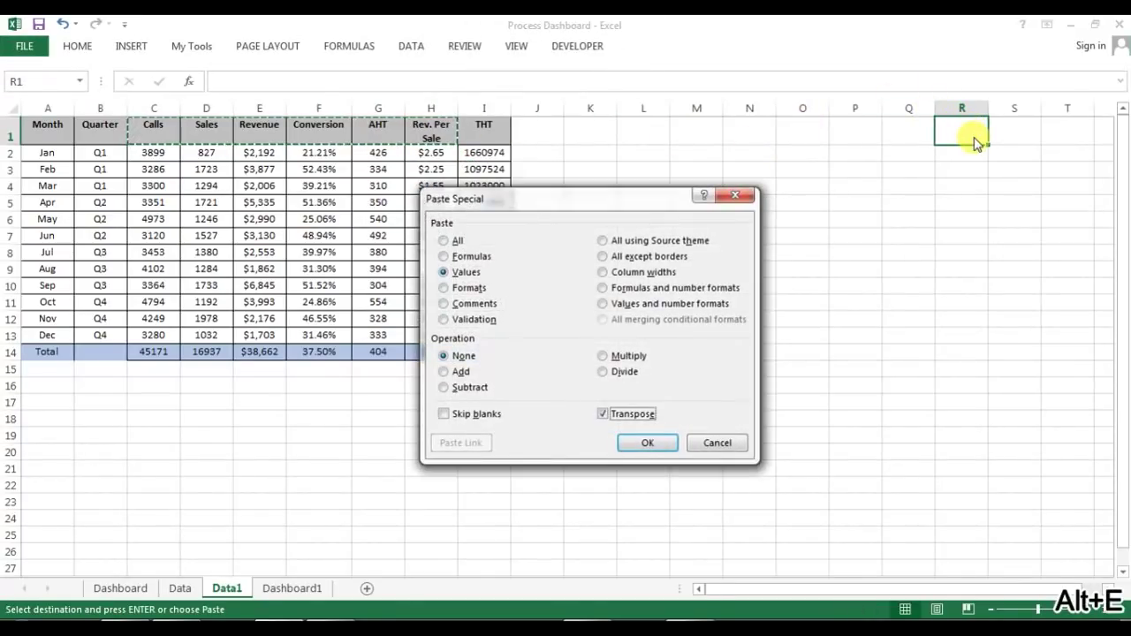
pyautogui.click(646, 443)
# - Widen column R to fit the transposed metric names
pyautogui.click(981, 302)
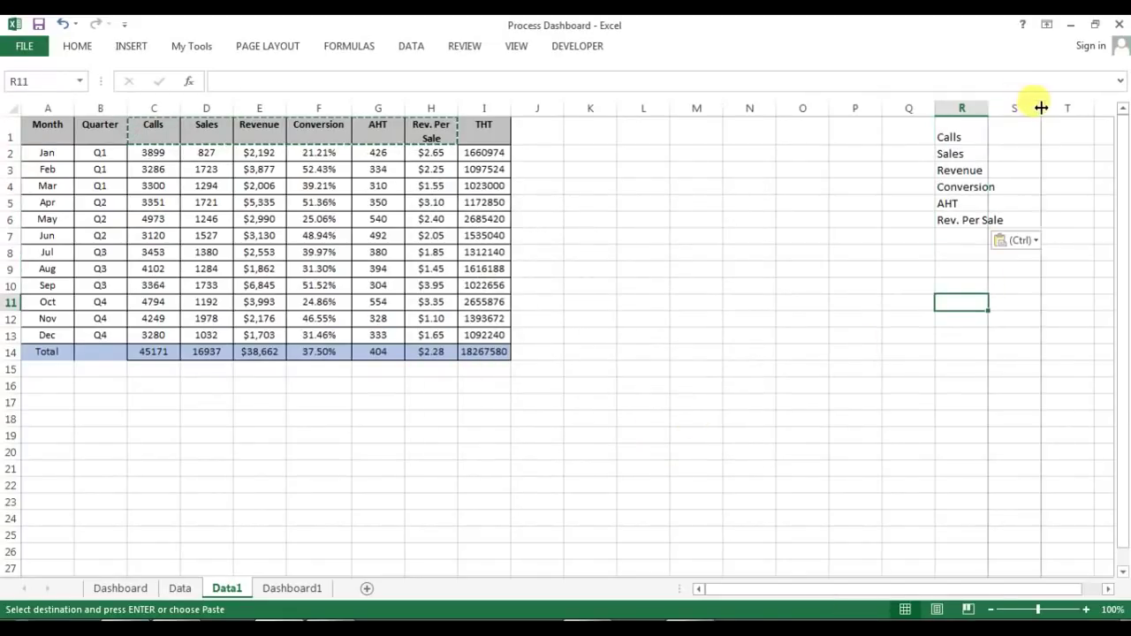
pyautogui.moveTo(1041, 107); pyautogui.dragTo(1077, 107)
pyautogui.click(1031, 129)
pyautogui.moveTo(957, 137); pyautogui.dragTo(966, 220)
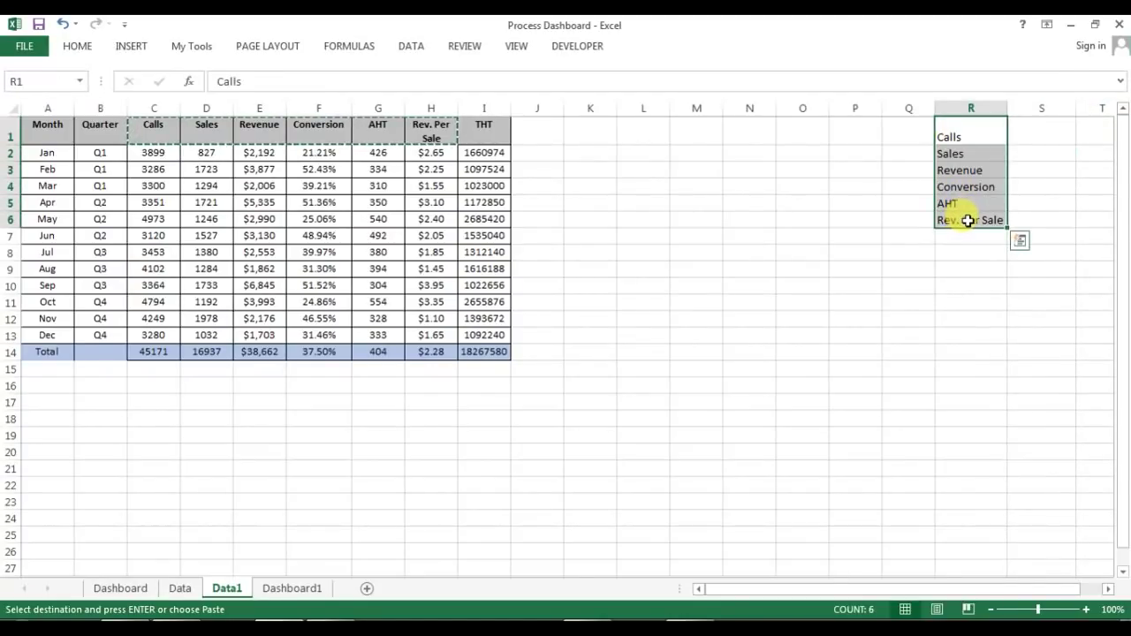
pyautogui.hotkey('ctrl', 'q')
pyautogui.press('Escape')
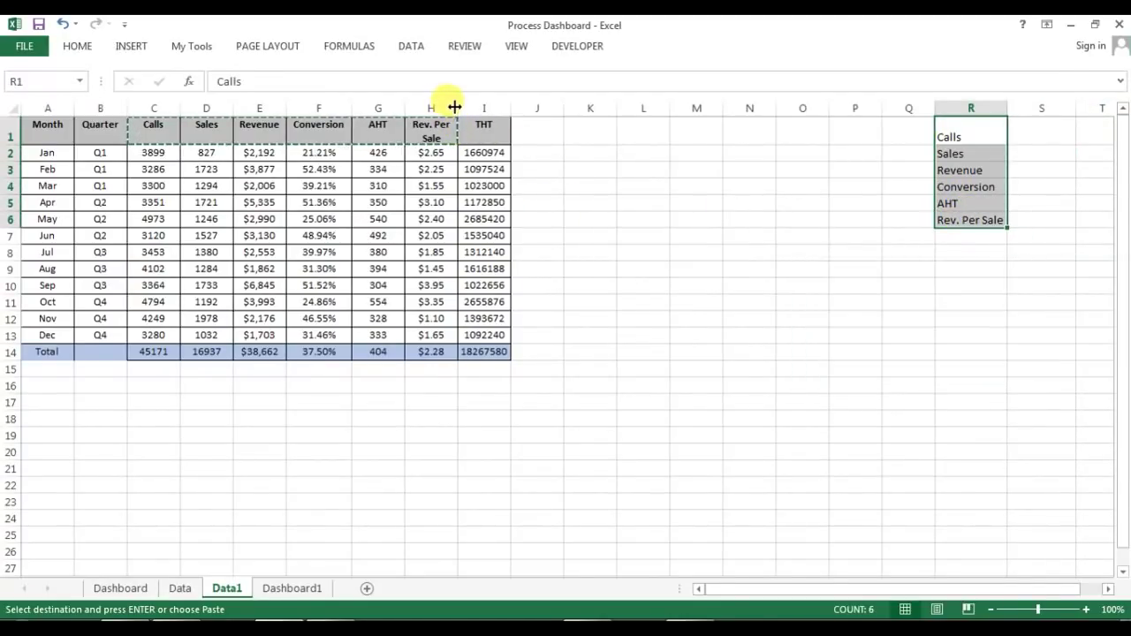
# - Fit column H to the Rev. Per Sale header and reduce row 1 to single-line height
pyautogui.doubleClick(454, 107)
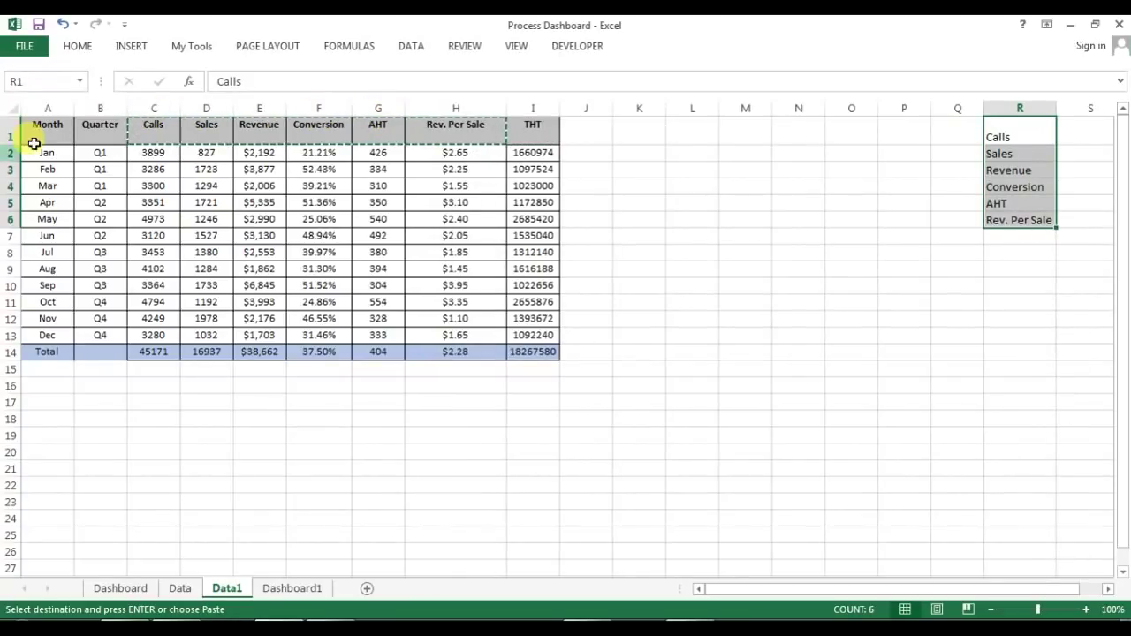
pyautogui.moveTo(11, 148); pyautogui.dragTo(10, 133)
pyautogui.click(680, 157)
pyautogui.press('Escape')
# - Insert a column sparkline in S1 from the monthly Calls data C2:C13, and widen column S
pyautogui.click(1079, 125)
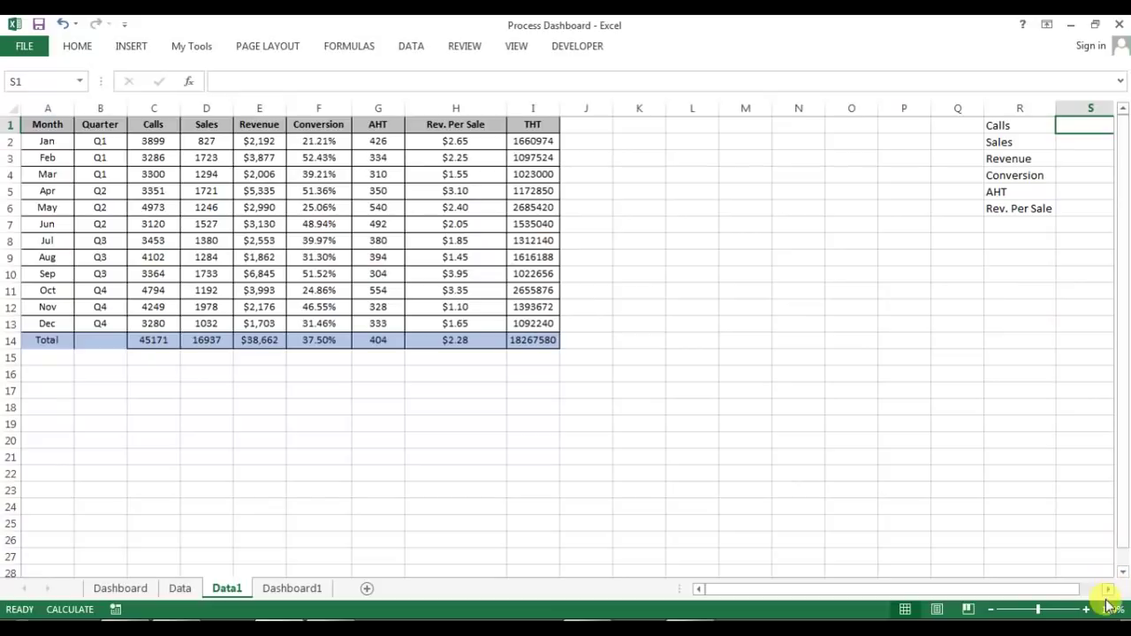
pyautogui.click(1107, 589)
pyautogui.click(1106, 590)
pyautogui.click(933, 124)
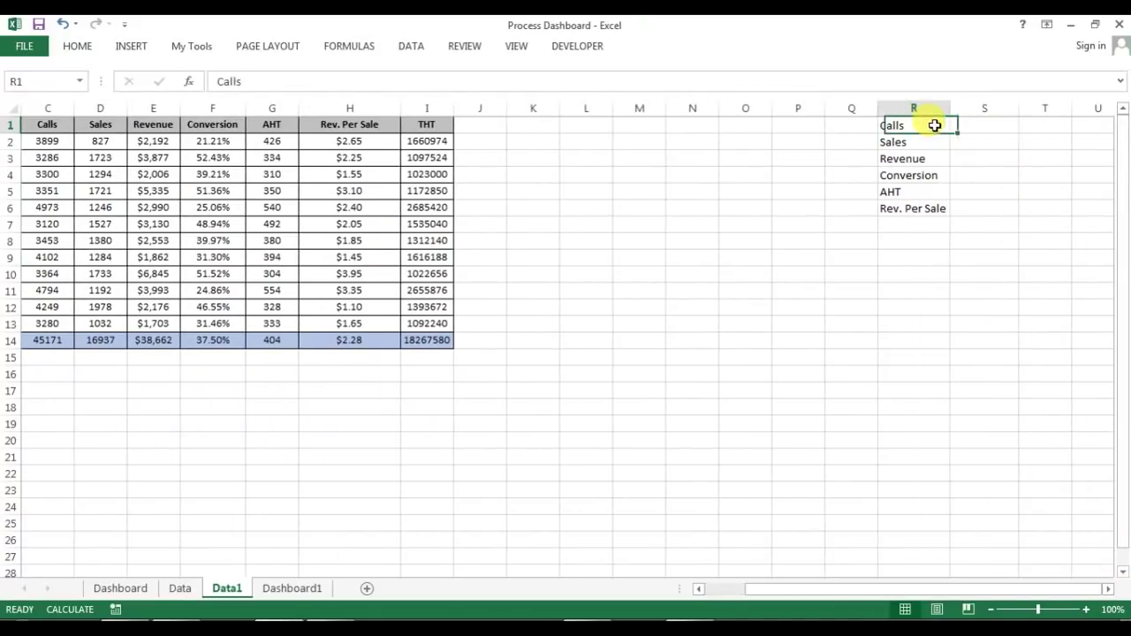
pyautogui.click(988, 126)
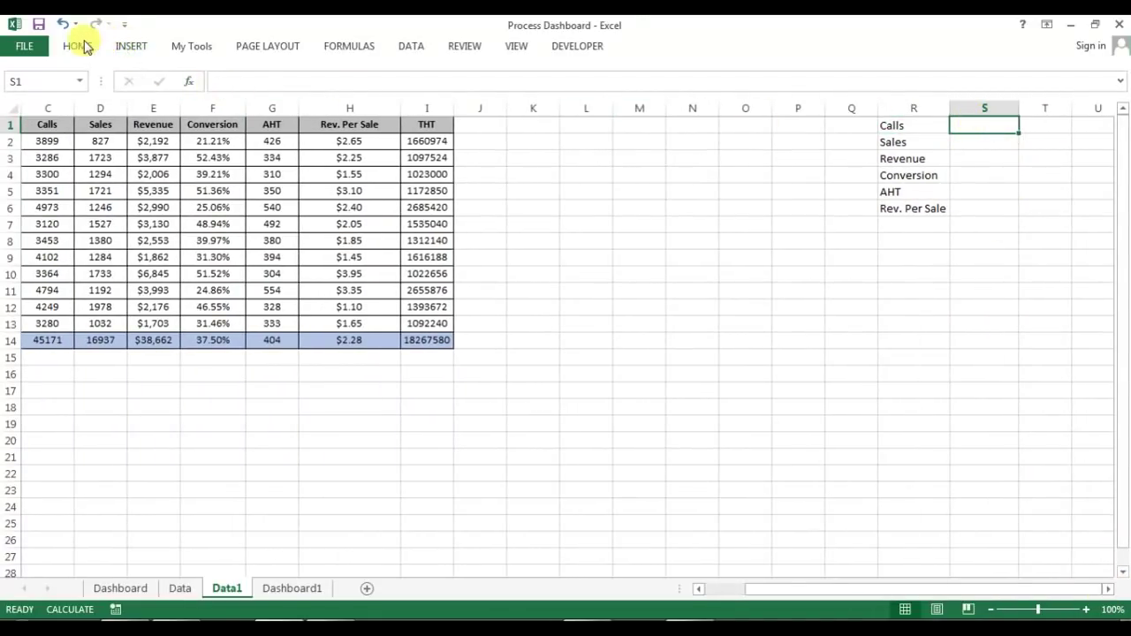
pyautogui.click(131, 49)
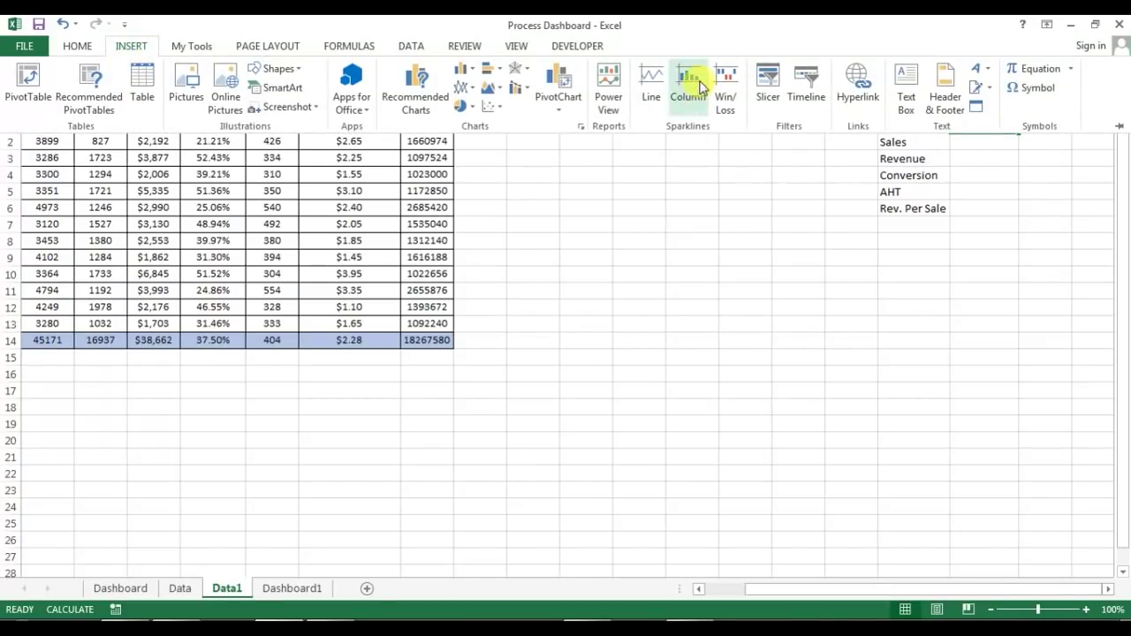
pyautogui.click(698, 86)
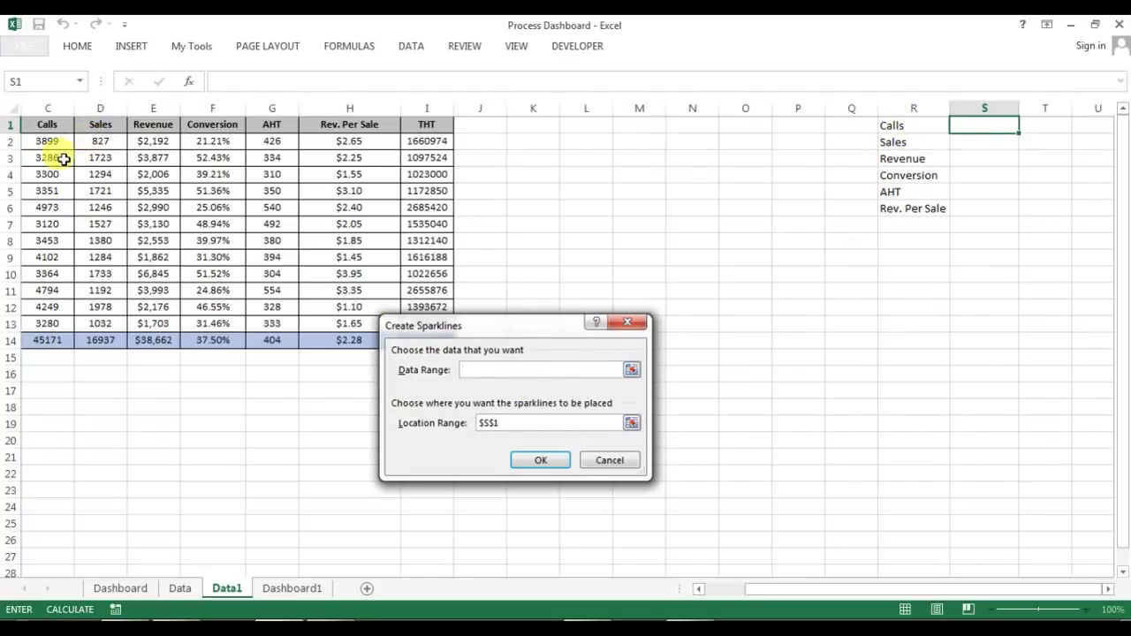
pyautogui.moveTo(55, 141); pyautogui.dragTo(62, 322)
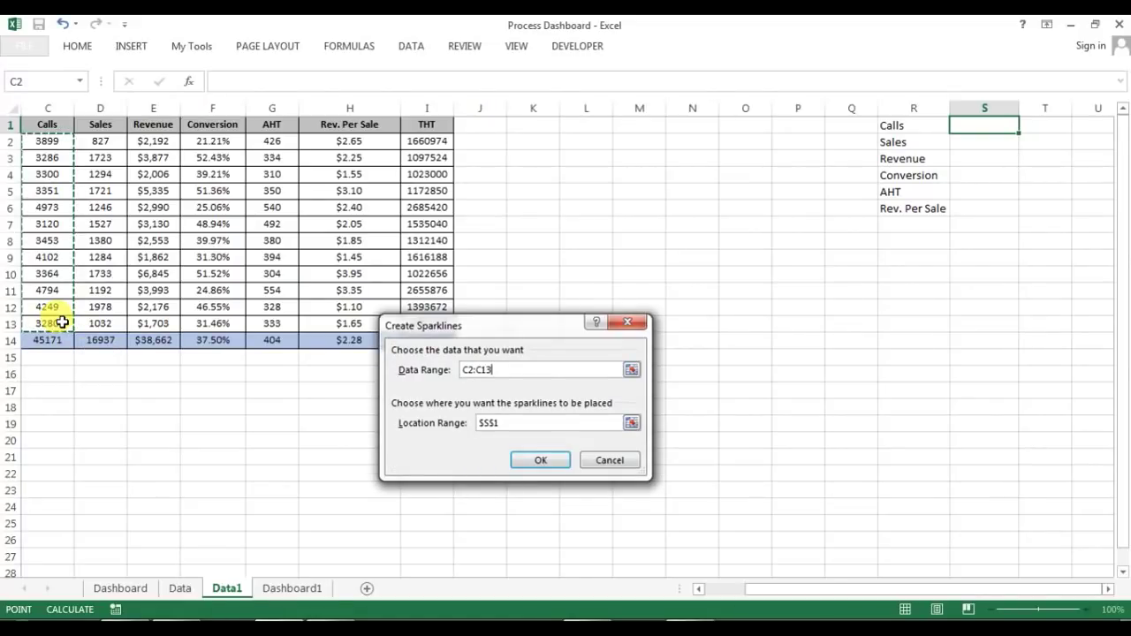
pyautogui.click(536, 460)
pyautogui.click(1003, 142)
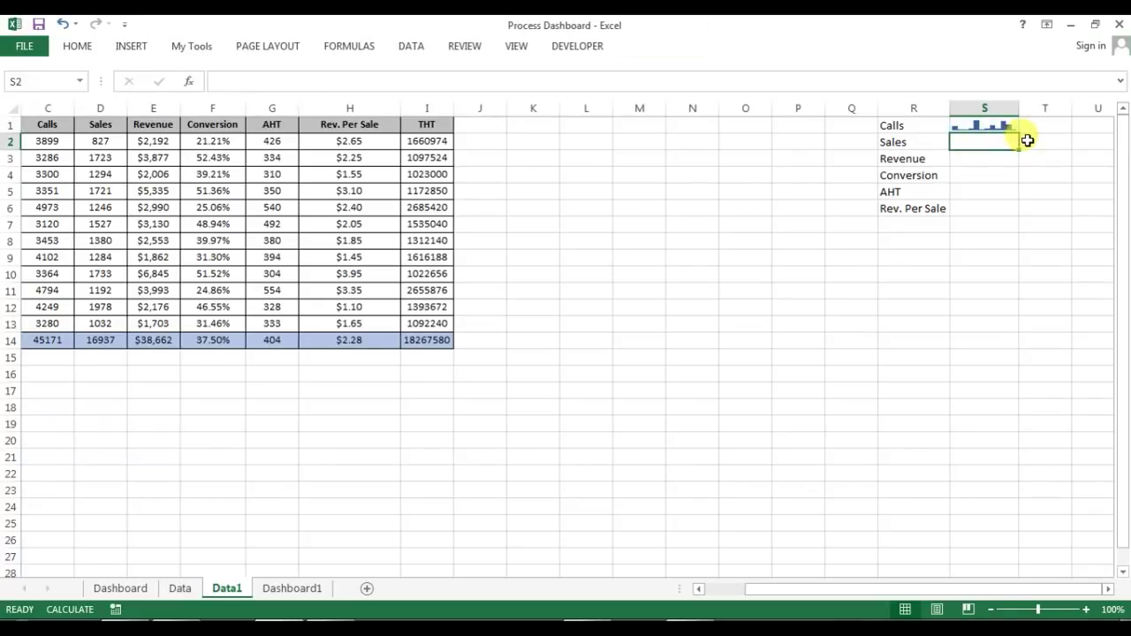
pyautogui.moveTo(1024, 104); pyautogui.dragTo(1043, 105)
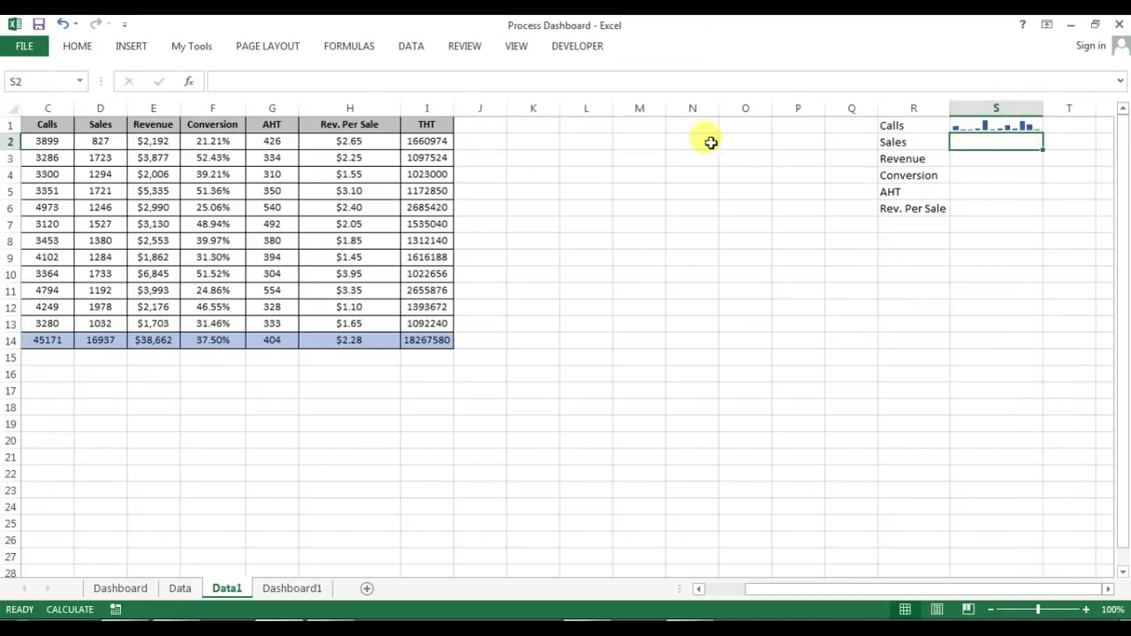
# - Insert a column sparkline in S2 from the monthly Sales data D2:D13
pyautogui.click(132, 46)
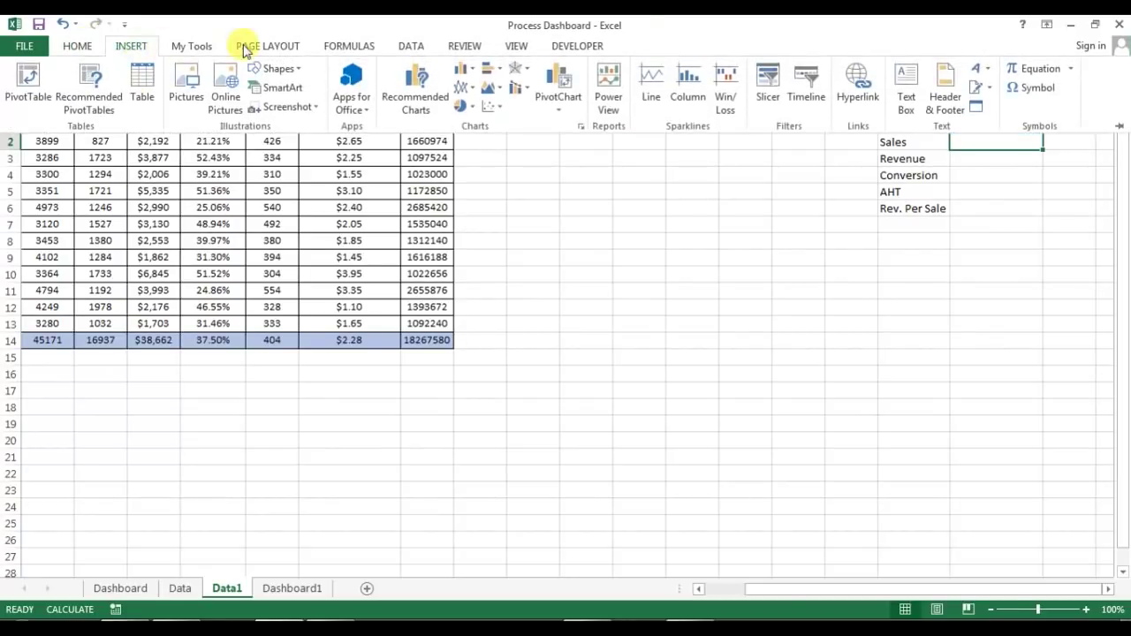
pyautogui.click(686, 93)
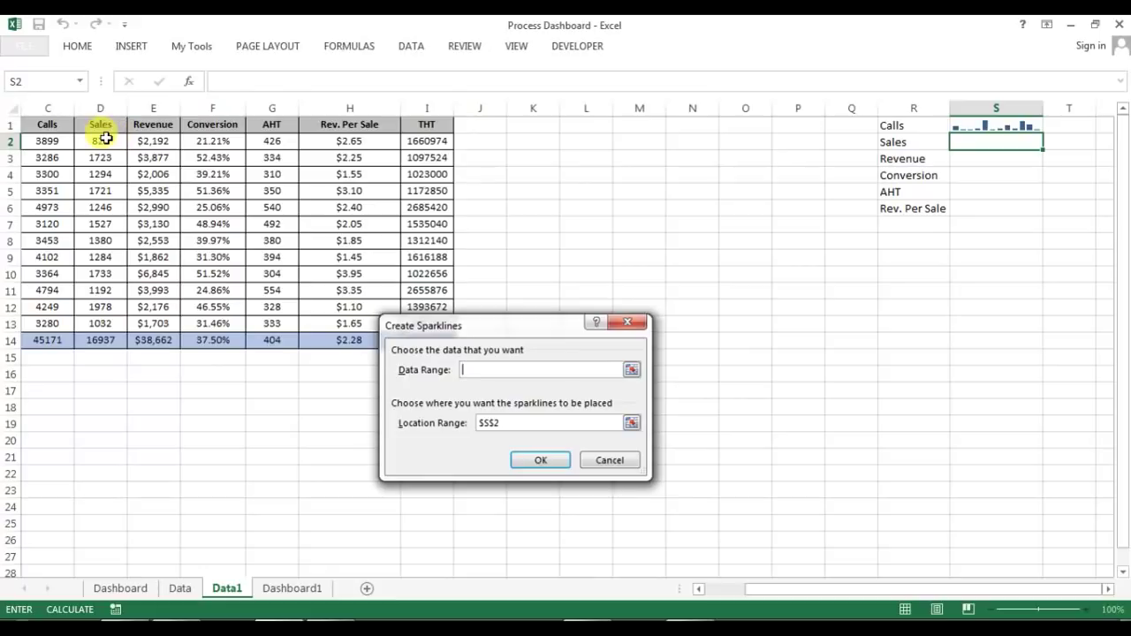
pyautogui.moveTo(105, 138); pyautogui.dragTo(110, 323)
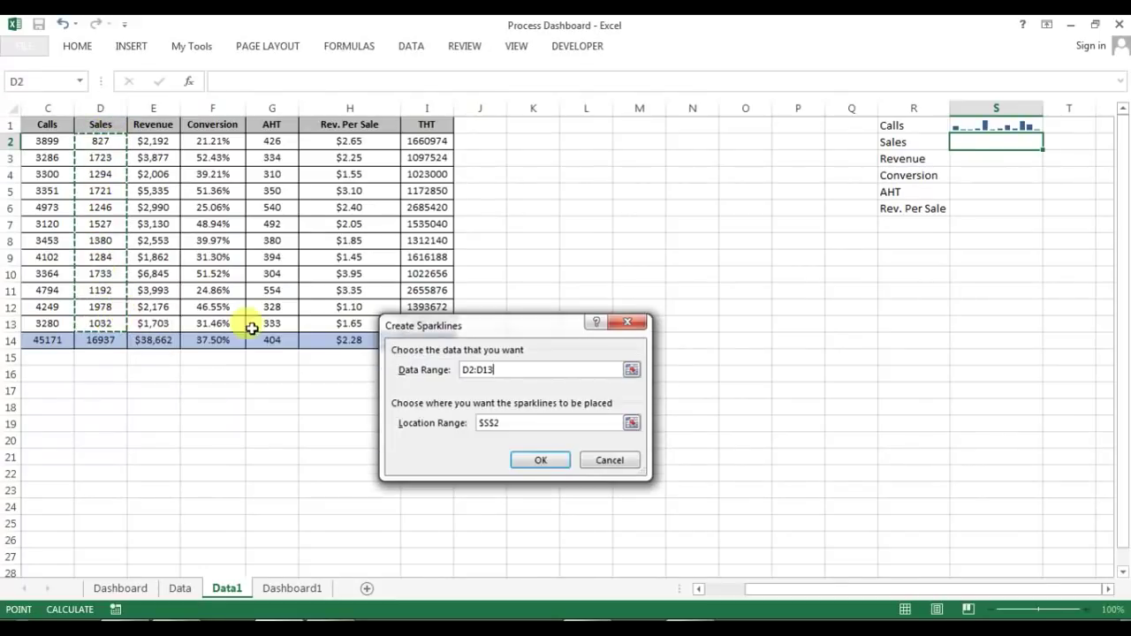
pyautogui.click(540, 461)
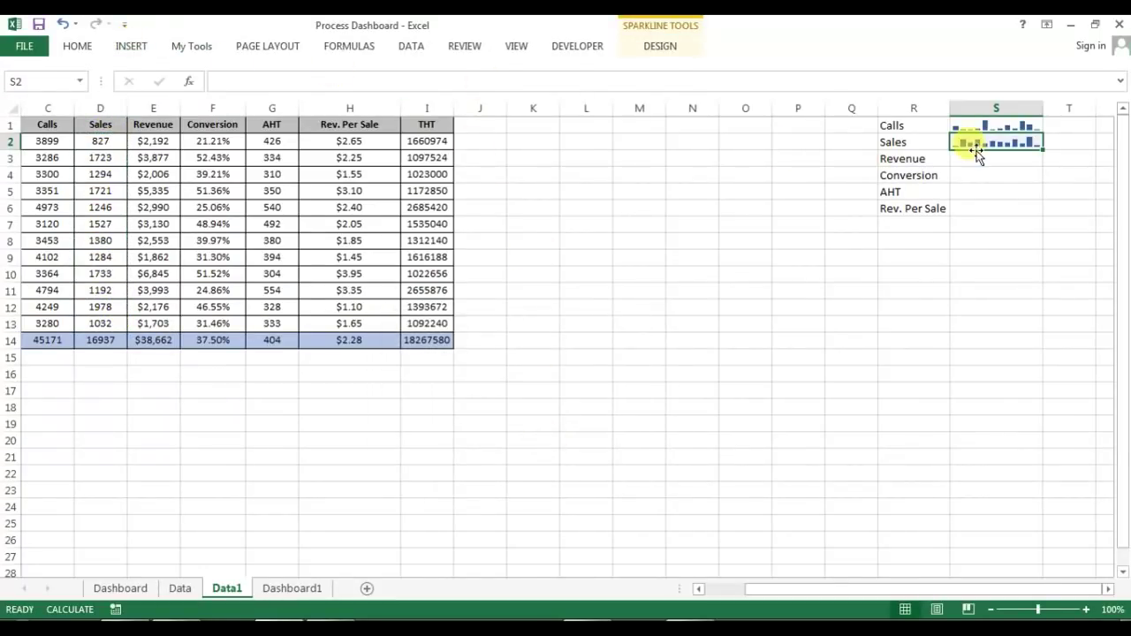
# - Insert a column sparkline in S3 from the monthly Revenue data E2:E13
pyautogui.click(977, 156)
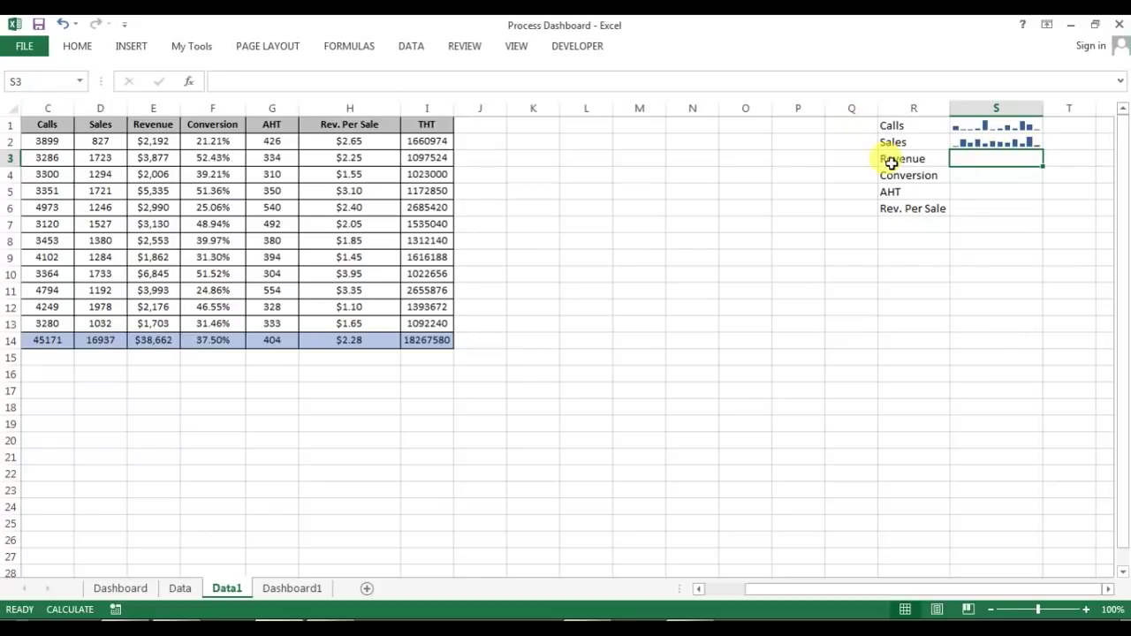
pyautogui.click(898, 163)
pyautogui.click(990, 156)
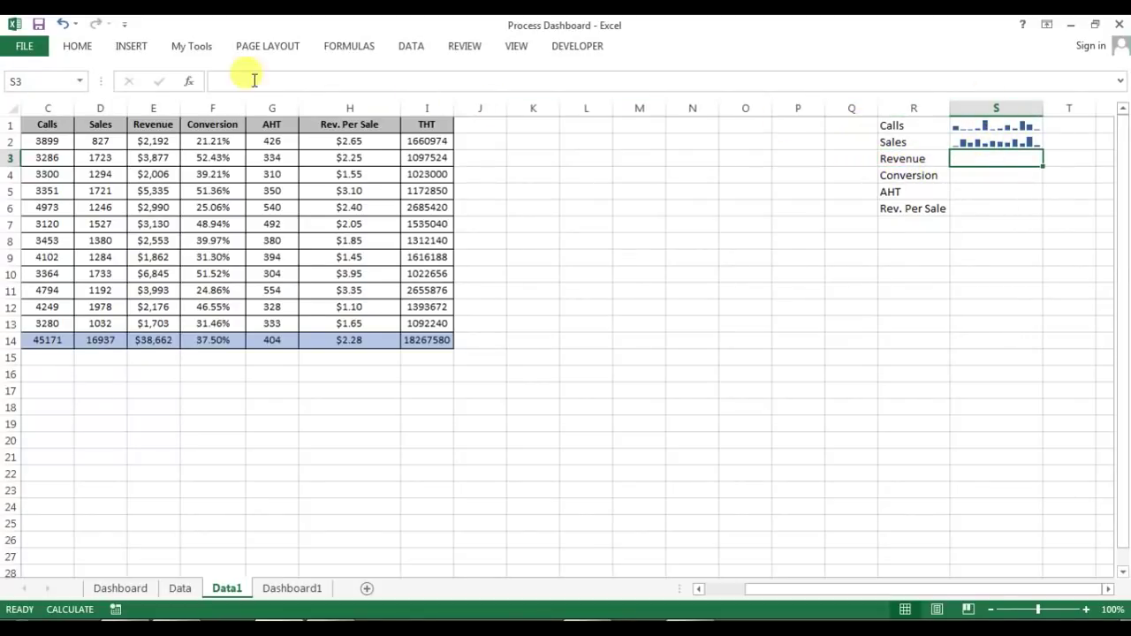
pyautogui.click(125, 25)
pyautogui.click(807, 25)
pyautogui.click(132, 46)
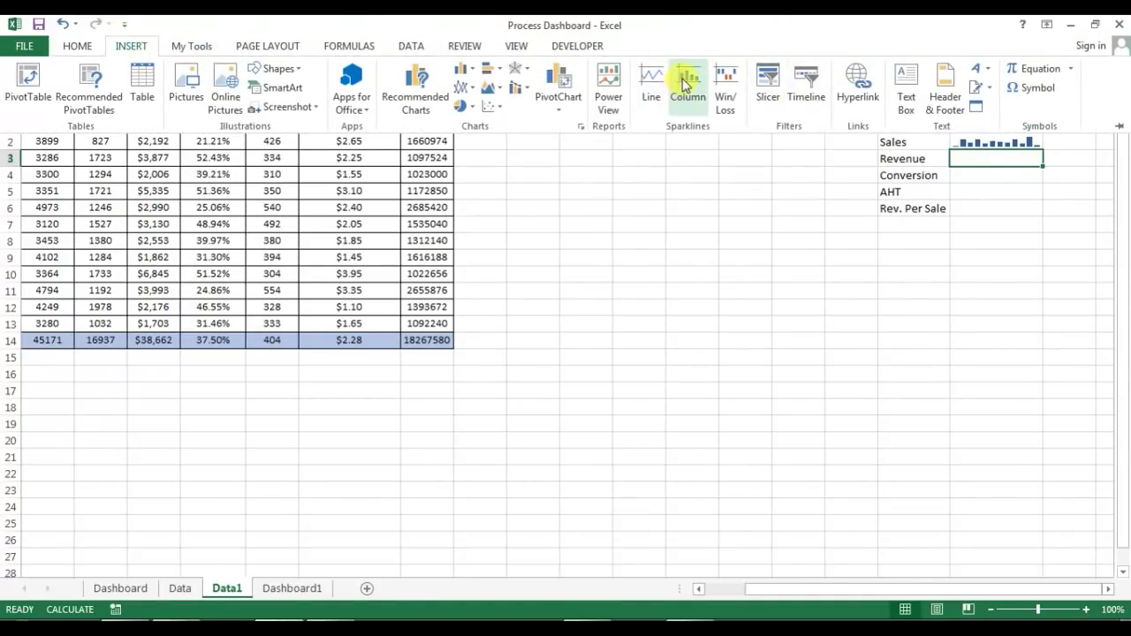
pyautogui.click(688, 84)
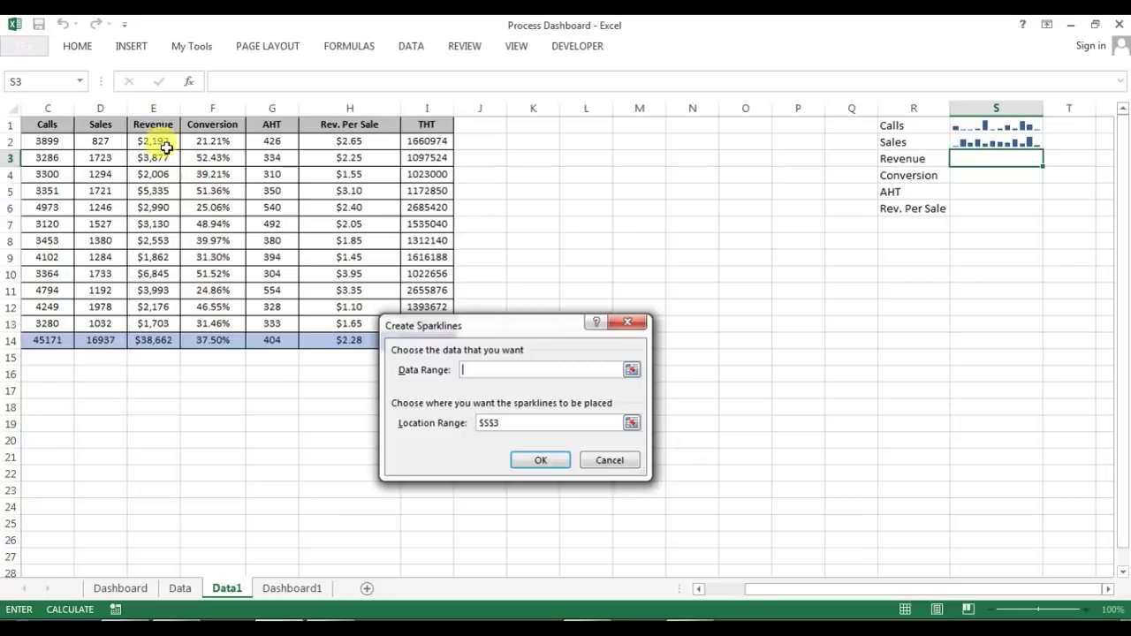
pyautogui.moveTo(155, 139); pyautogui.dragTo(168, 324)
pyautogui.click(561, 458)
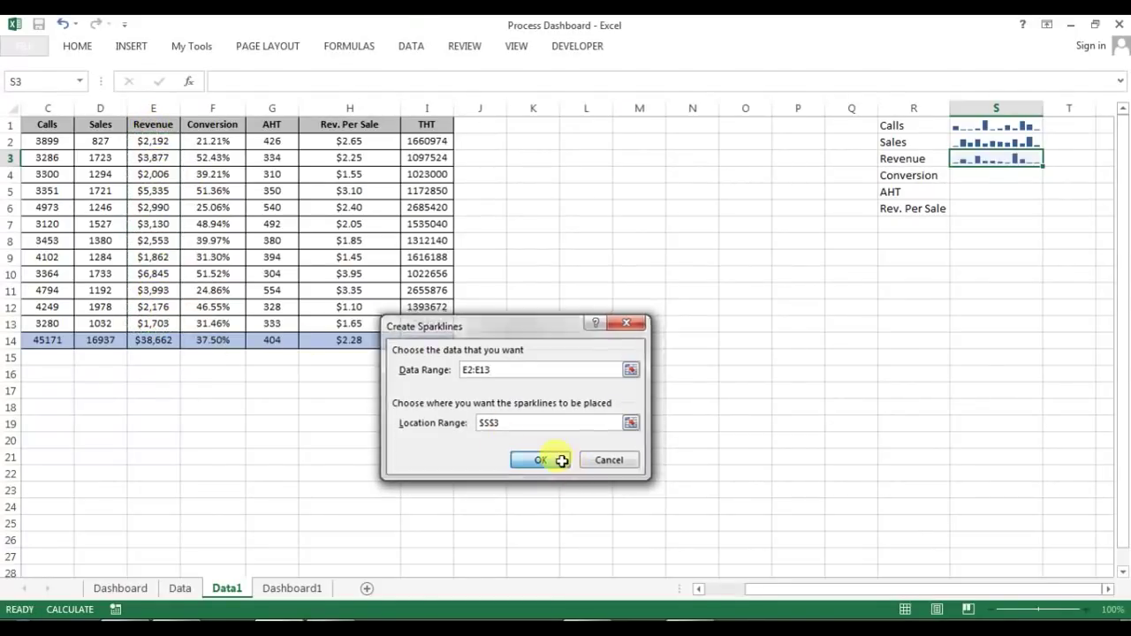
# - Insert a column sparkline in S4 from the monthly Conversion data F2:F13
pyautogui.click(1010, 173)
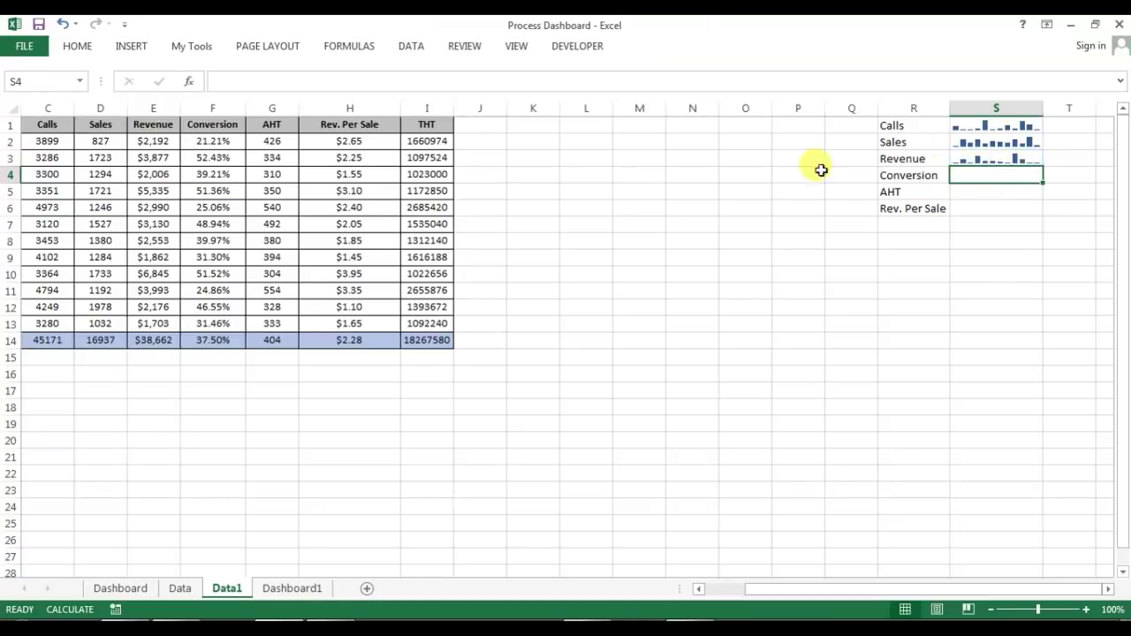
pyautogui.click(129, 45)
pyautogui.click(689, 84)
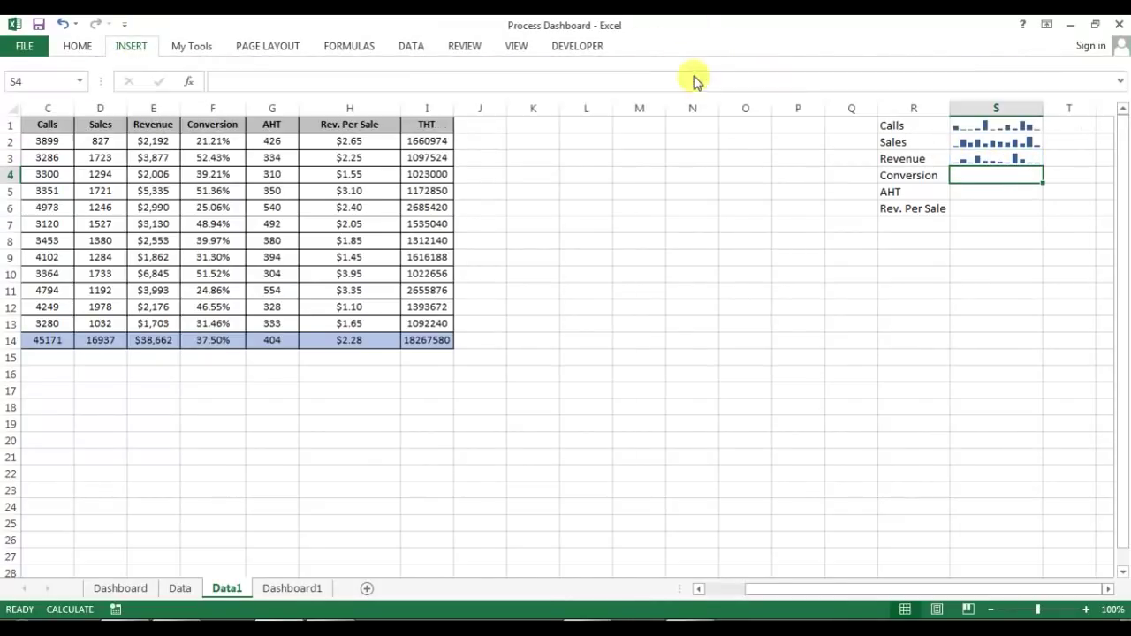
pyautogui.moveTo(221, 142); pyautogui.dragTo(227, 323)
pyautogui.click(552, 459)
# - Insert a column sparkline in S5 from the monthly AHT data G2:G13
pyautogui.click(1014, 190)
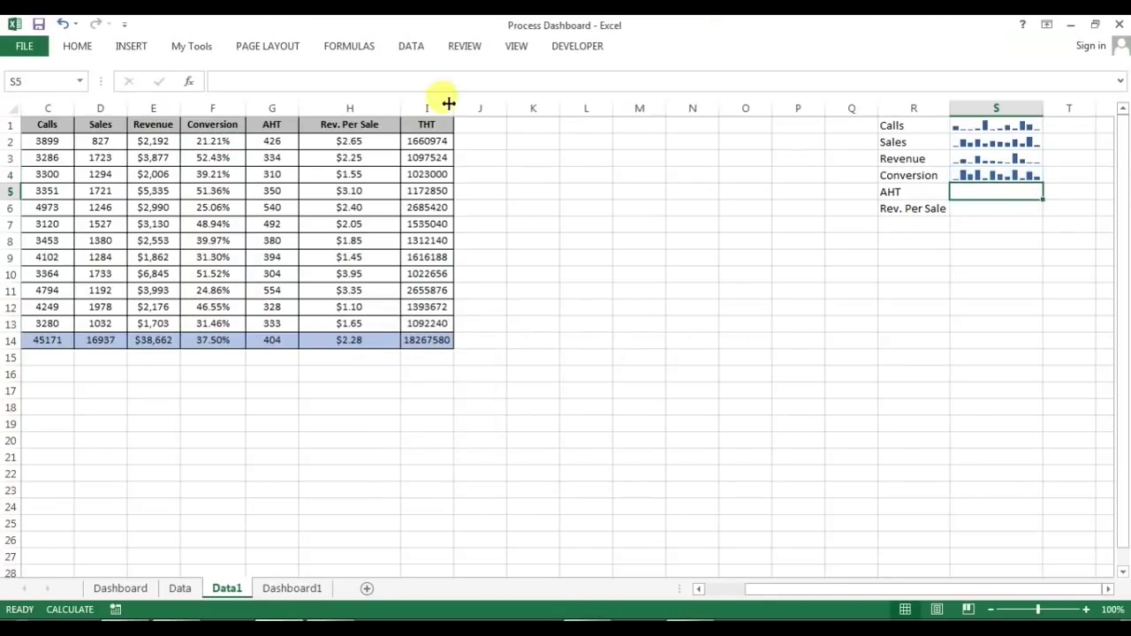
pyautogui.click(129, 45)
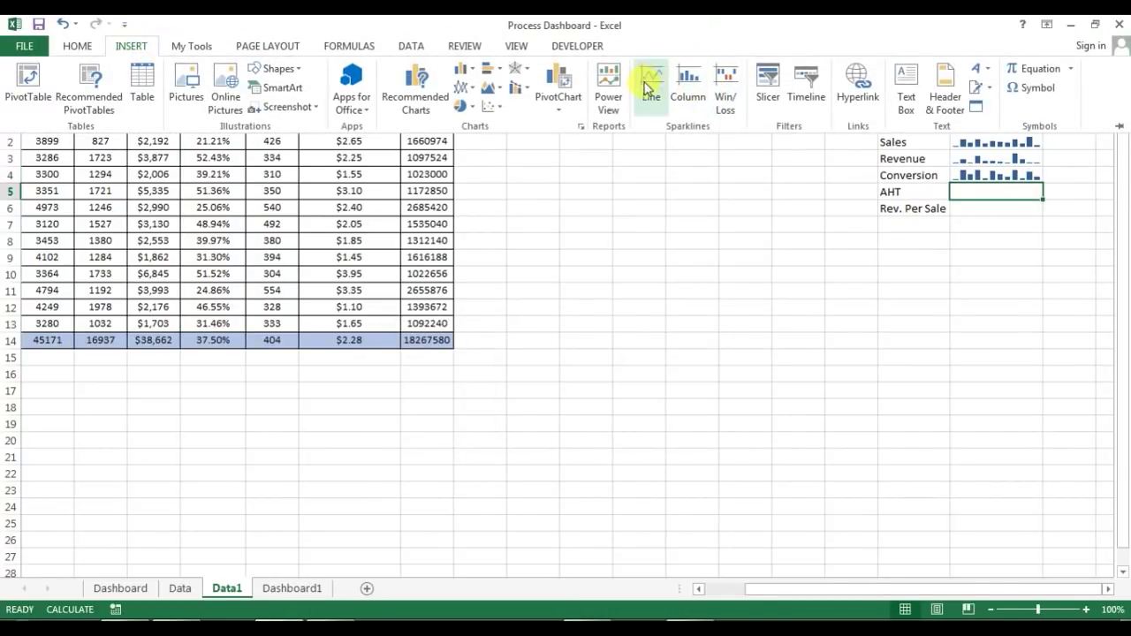
pyautogui.click(691, 82)
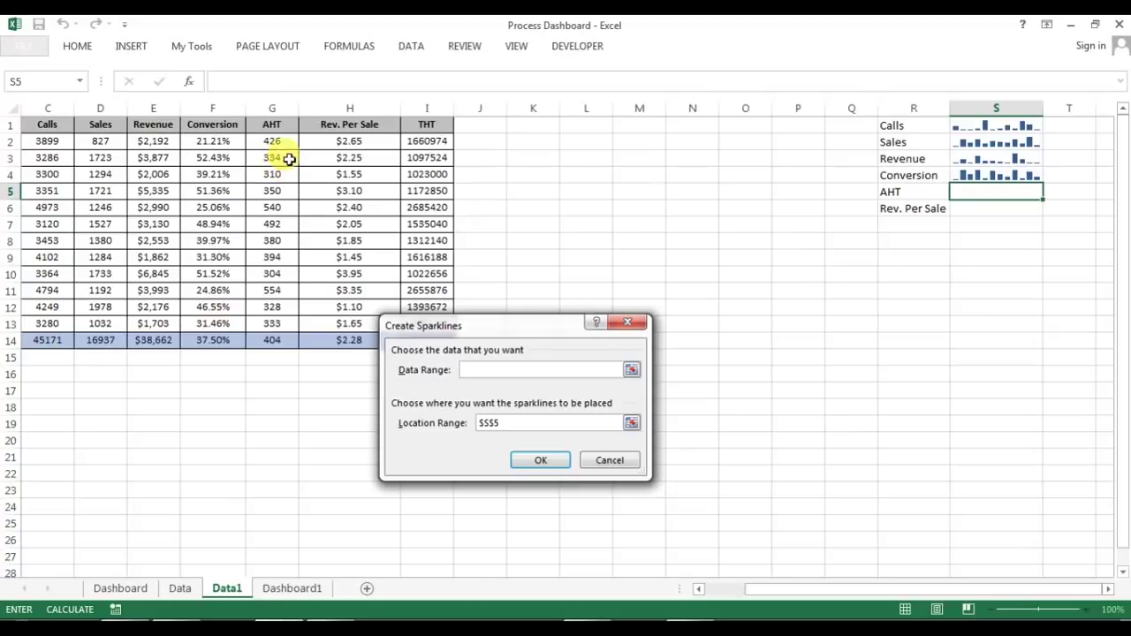
pyautogui.moveTo(274, 143); pyautogui.dragTo(288, 323)
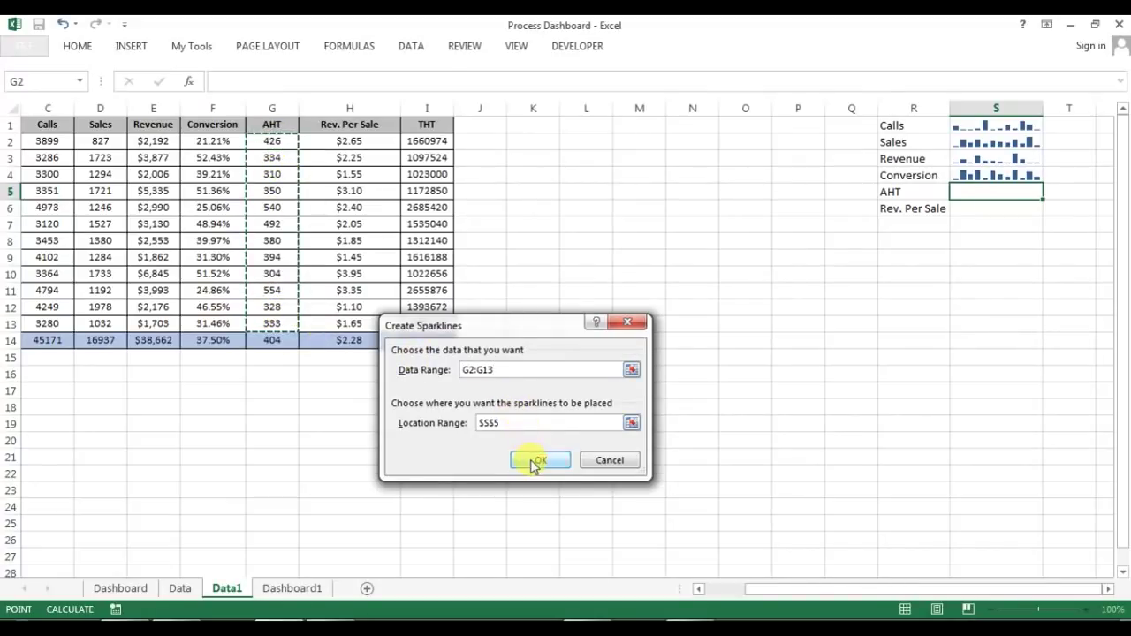
pyautogui.click(535, 459)
# - Insert a column sparkline in S6 from the monthly Rev. Per Sale data H2:H13
pyautogui.click(992, 208)
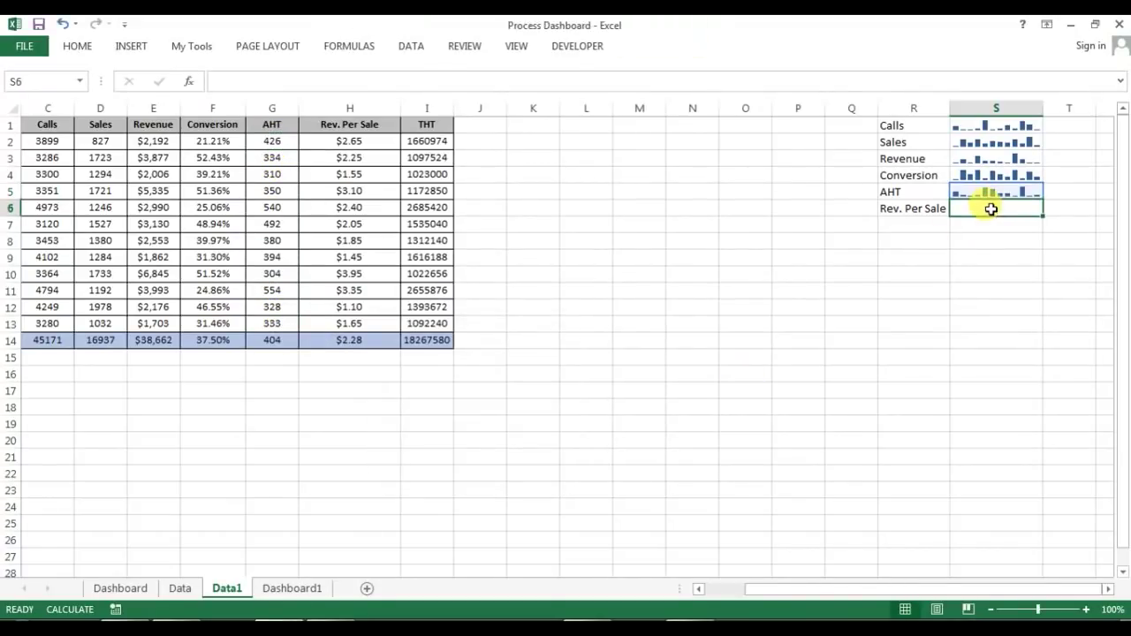
pyautogui.click(129, 46)
pyautogui.click(690, 81)
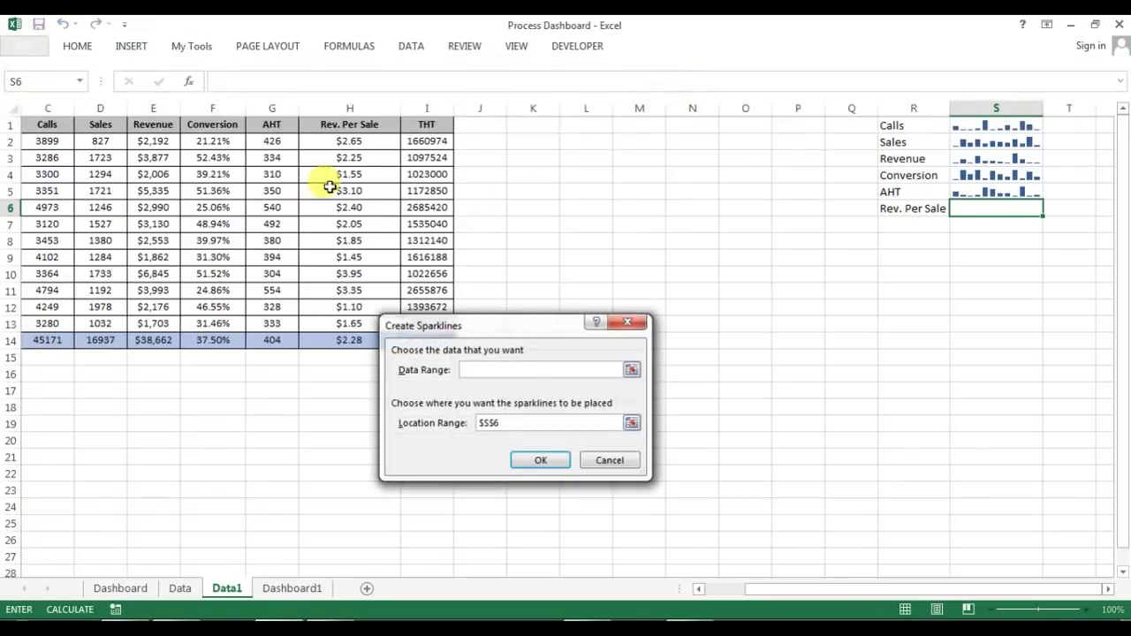
pyautogui.moveTo(366, 141); pyautogui.dragTo(368, 322)
pyautogui.click(537, 461)
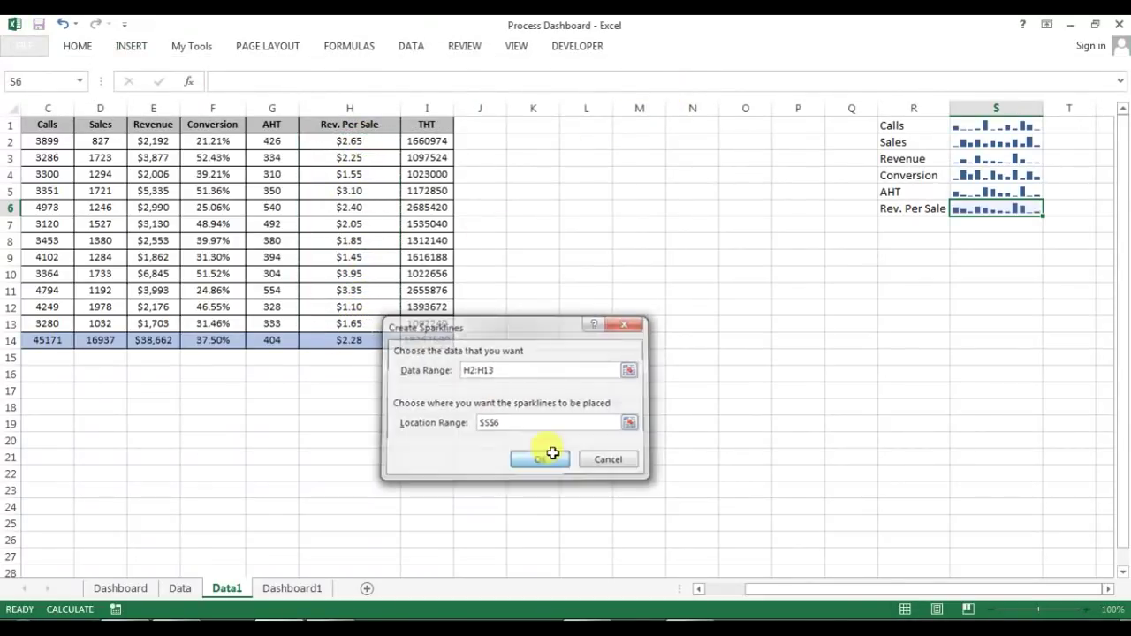
# - Apply the bright gold sparkline style to all six sparklines in S1:S6
pyautogui.click(911, 310)
pyautogui.moveTo(981, 126); pyautogui.dragTo(996, 210)
pyautogui.click(663, 50)
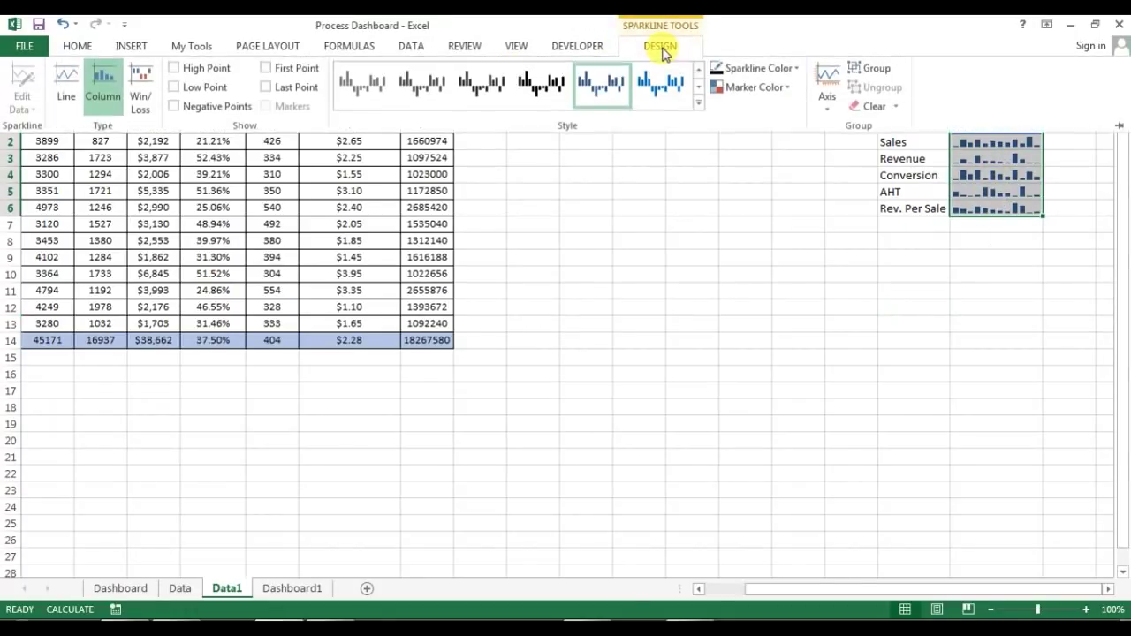
pyautogui.click(698, 107)
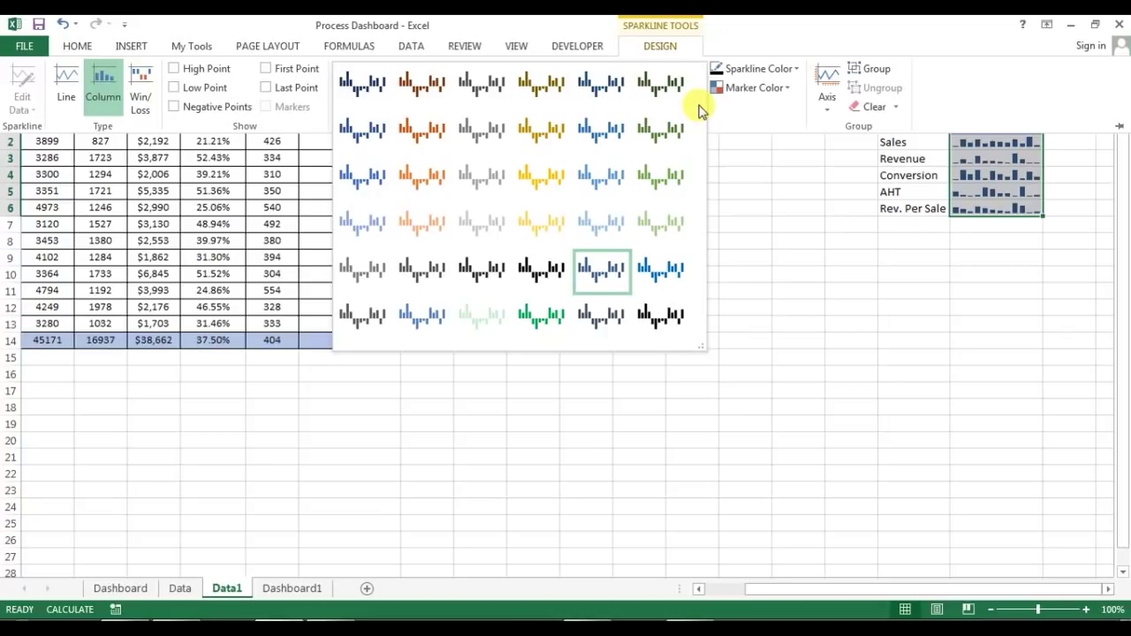
pyautogui.click(543, 183)
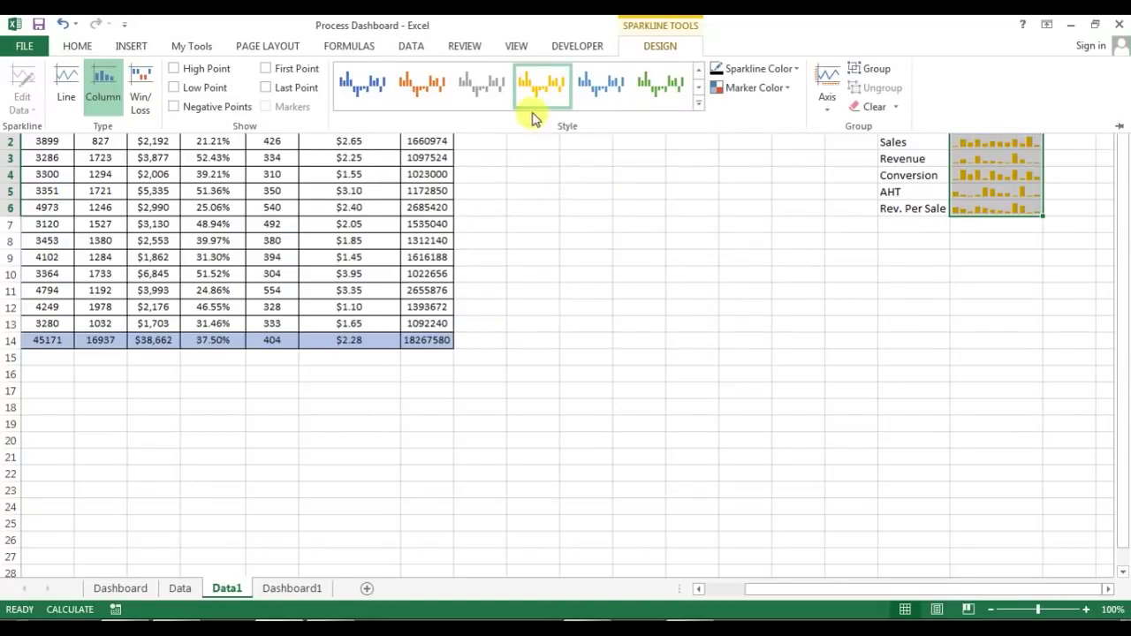
pyautogui.click(977, 257)
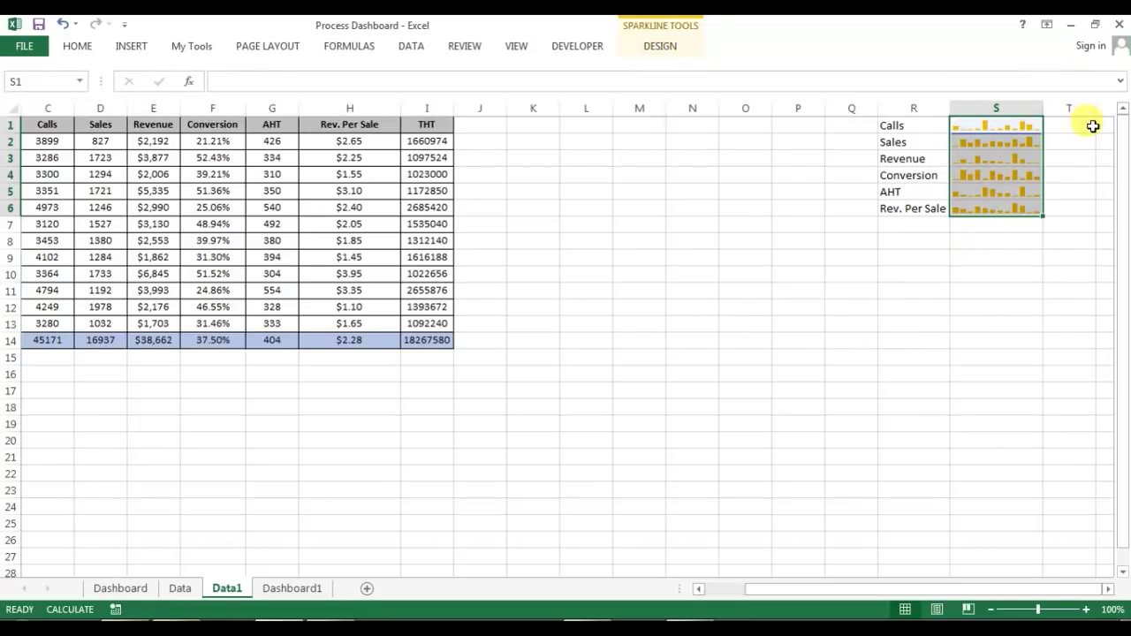
pyautogui.click(1091, 124)
# - Copy the Calls sparkline cell S1 on the Data1 sheet
pyautogui.click(1014, 128)
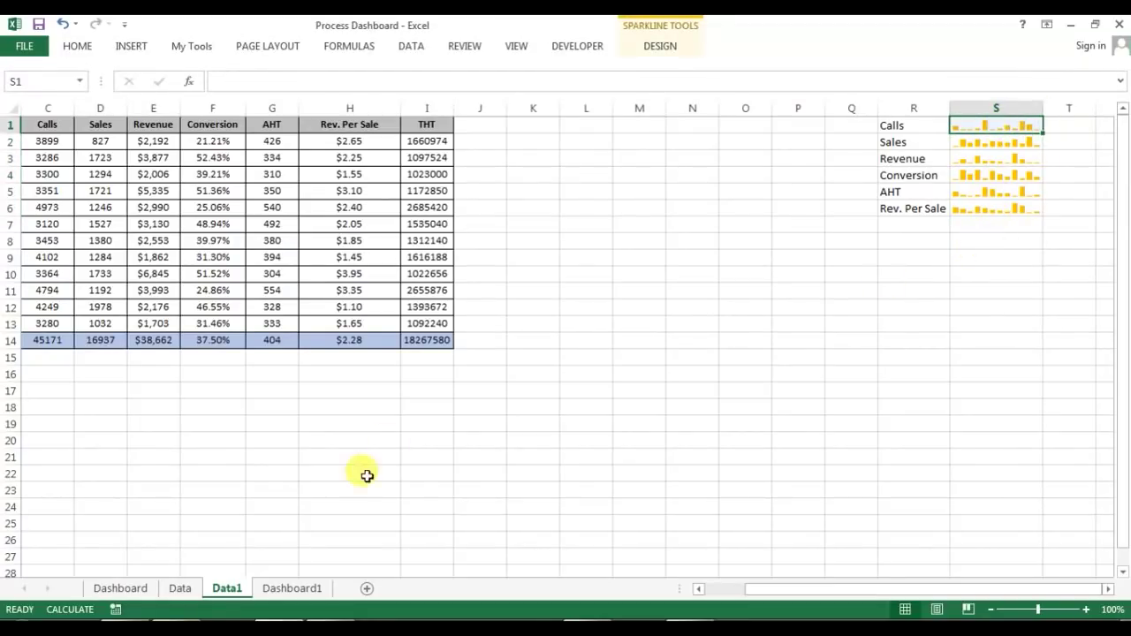
pyautogui.click(288, 589)
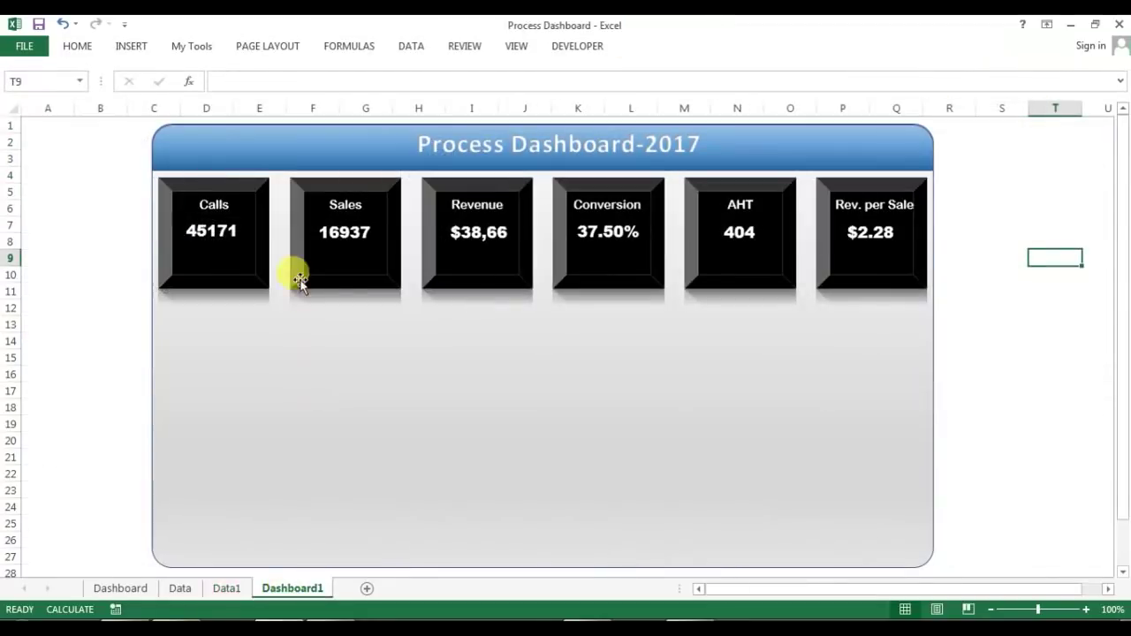
pyautogui.click(249, 588)
pyautogui.click(919, 256)
pyautogui.click(1009, 124)
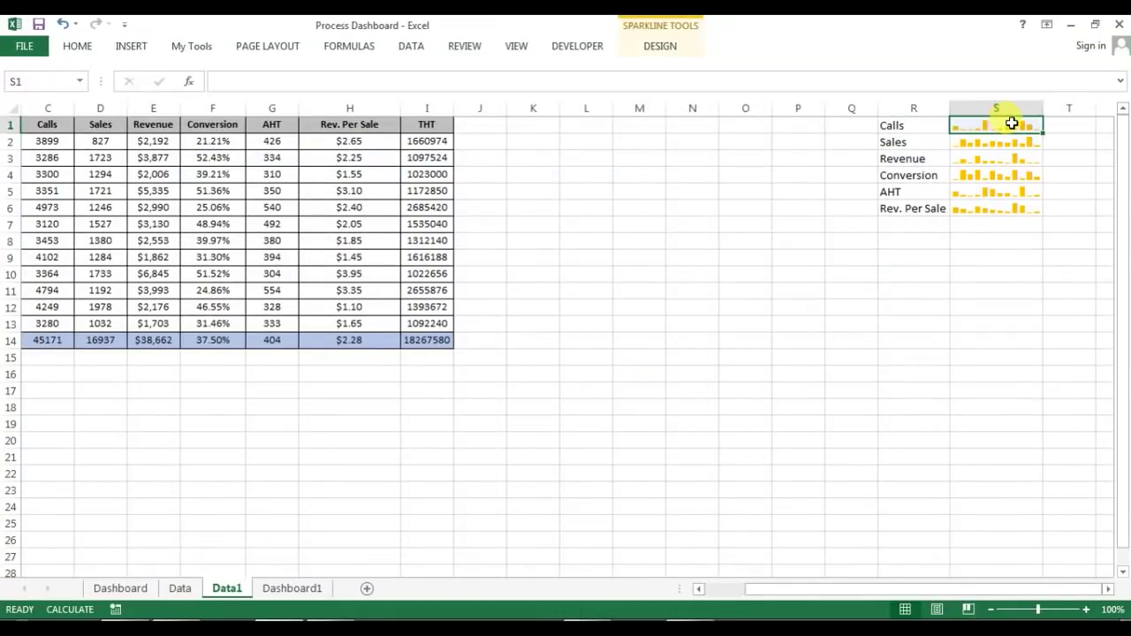
pyautogui.click(72, 48)
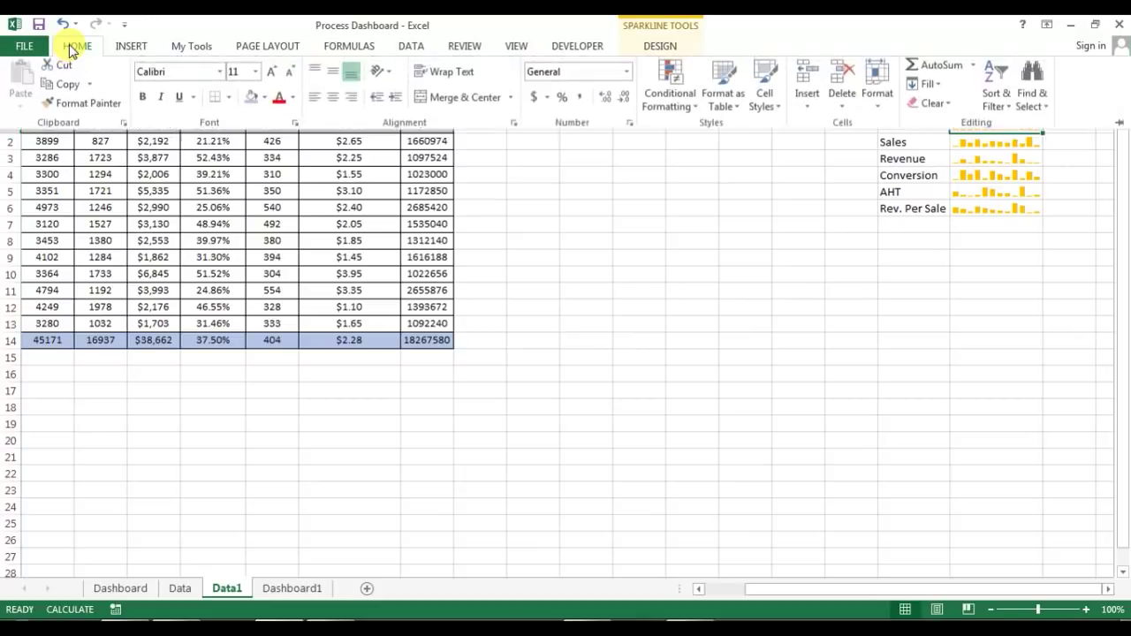
pyautogui.click(68, 87)
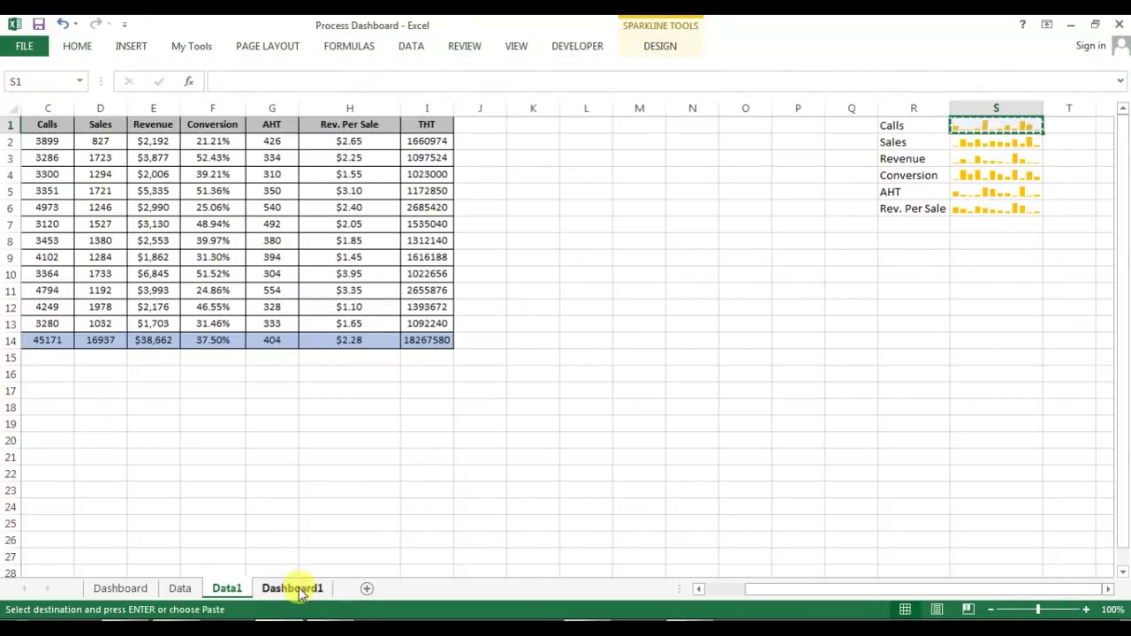
# - Paste the Calls sparkline as a linked picture at S6 on Dashboard1 and move it onto the Calls tile below the total
pyautogui.click(299, 589)
pyautogui.click(970, 225)
pyautogui.click(1004, 212)
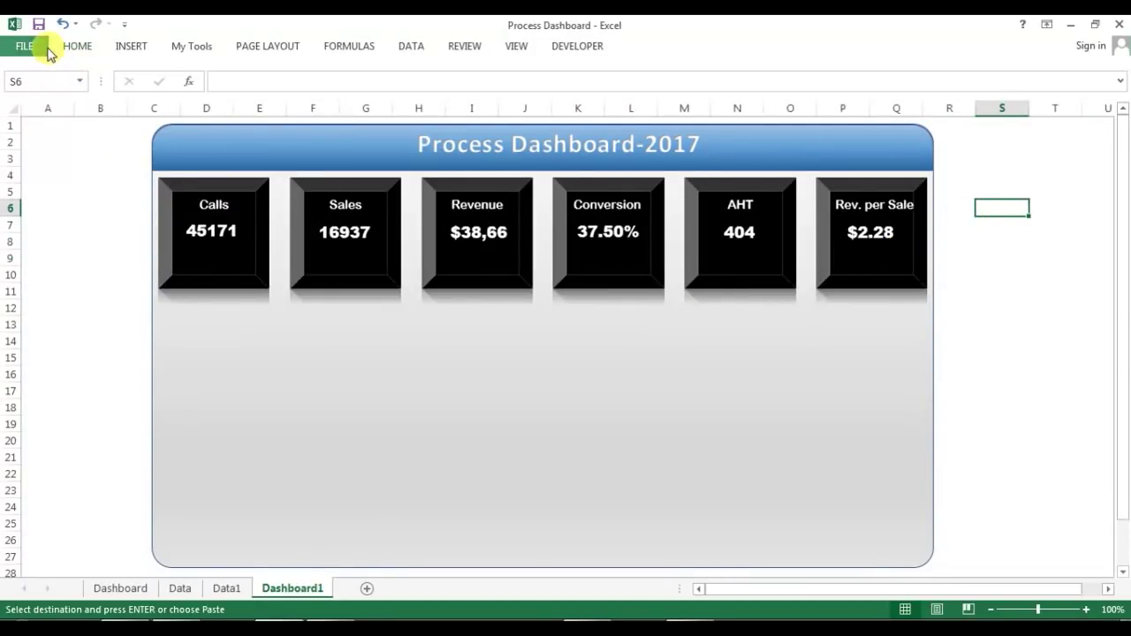
pyautogui.click(77, 46)
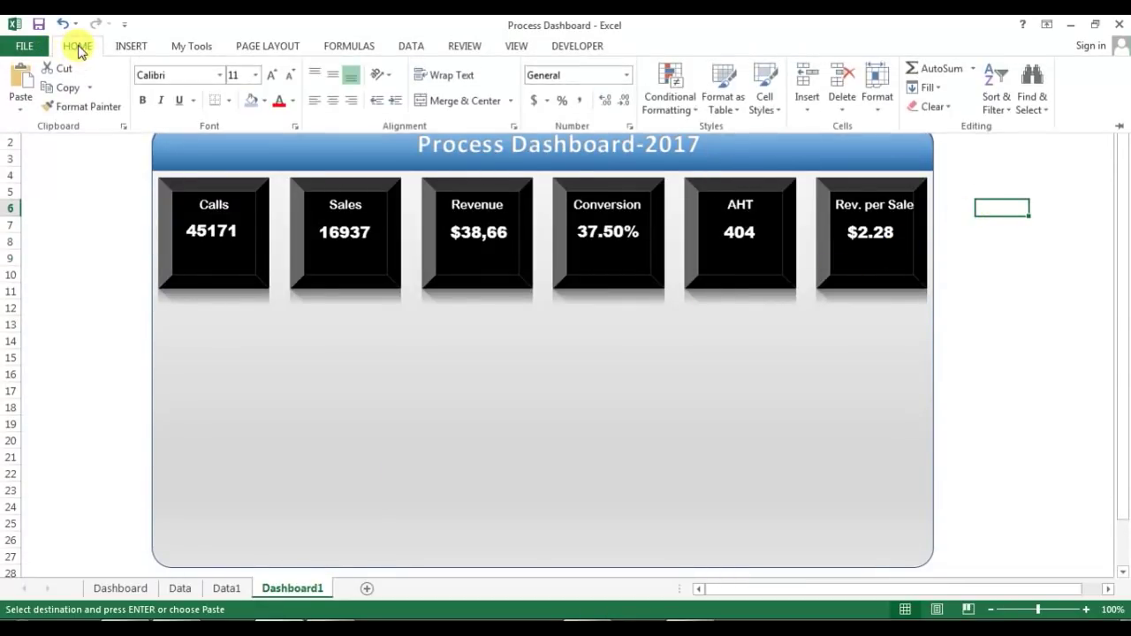
pyautogui.click(22, 110)
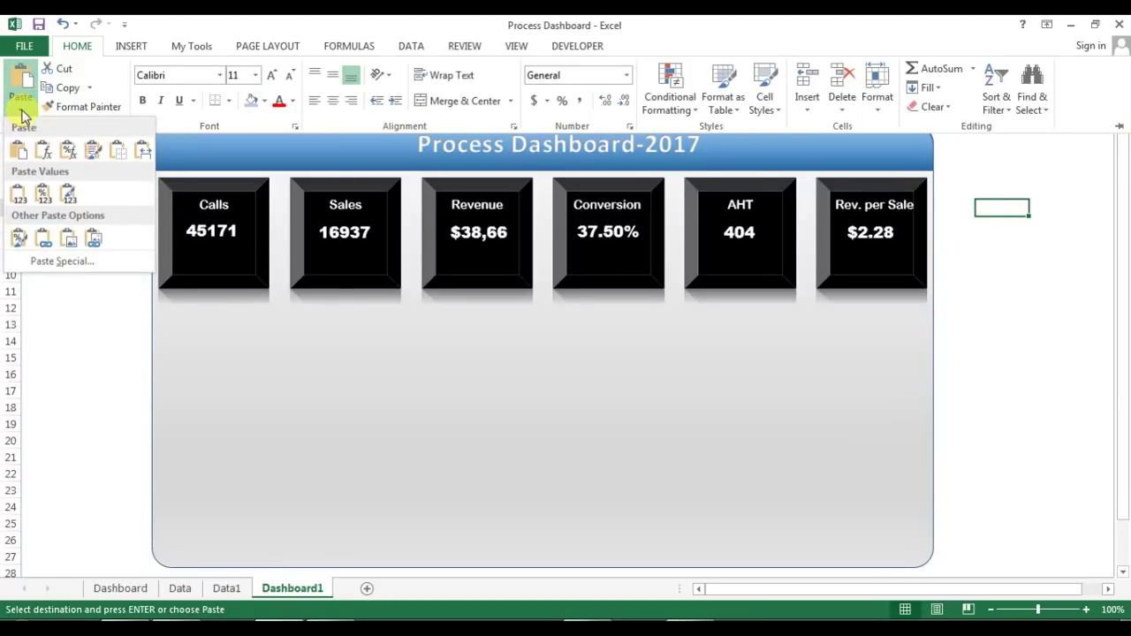
pyautogui.click(94, 244)
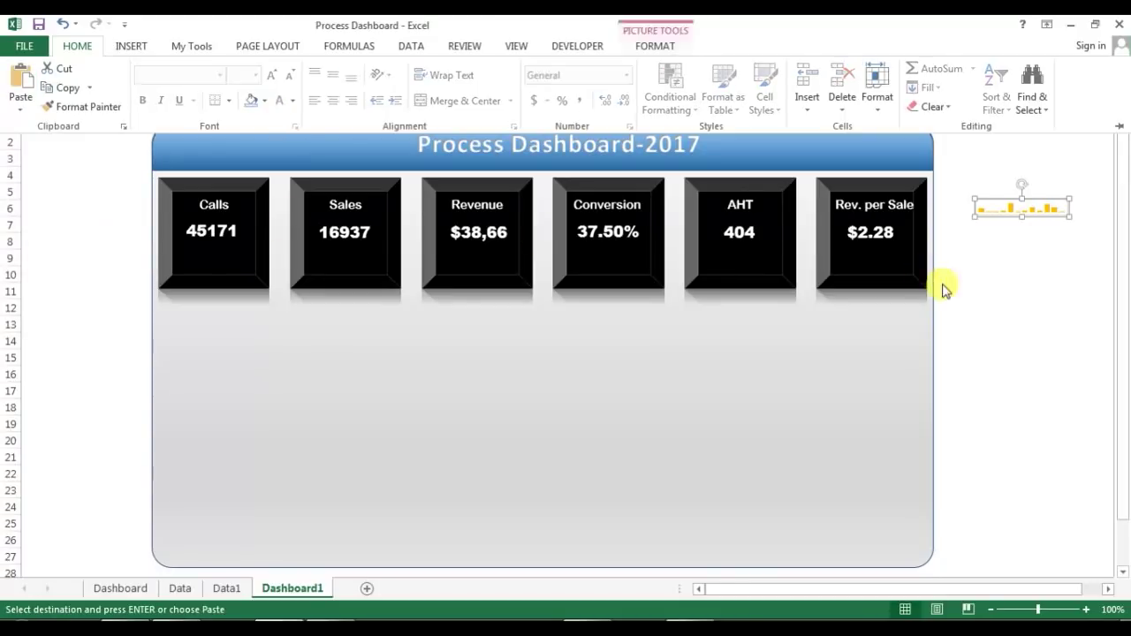
pyautogui.click(1057, 251)
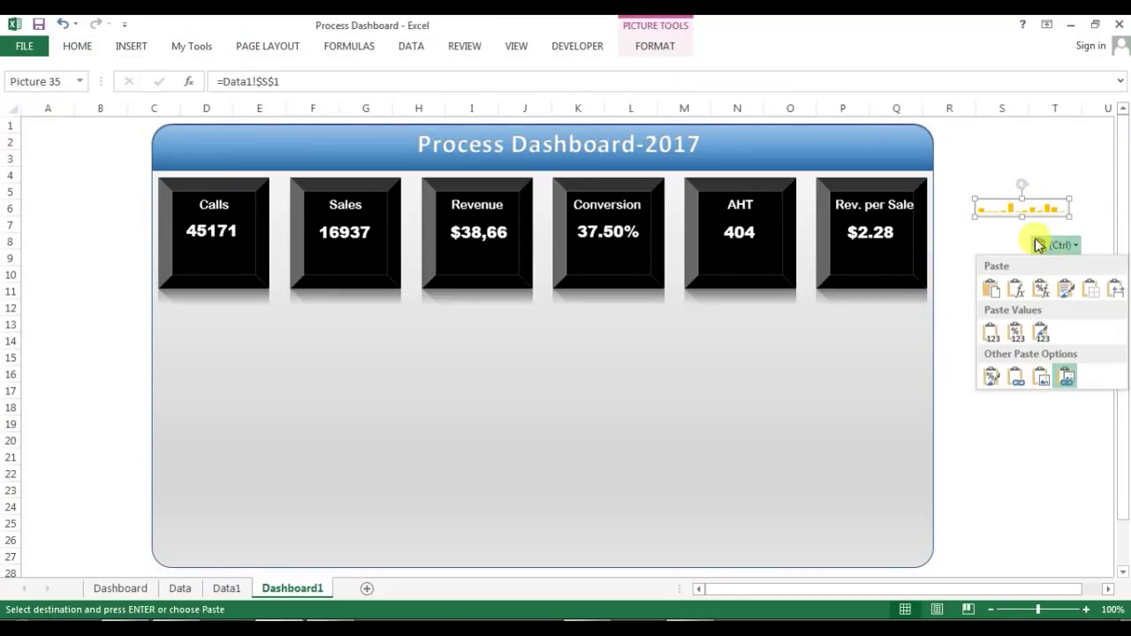
pyautogui.click(993, 158)
pyautogui.moveTo(1022, 211); pyautogui.dragTo(221, 258)
# - Turn off the gridlines on the Data1 sheet
pyautogui.click(228, 588)
pyautogui.click(639, 323)
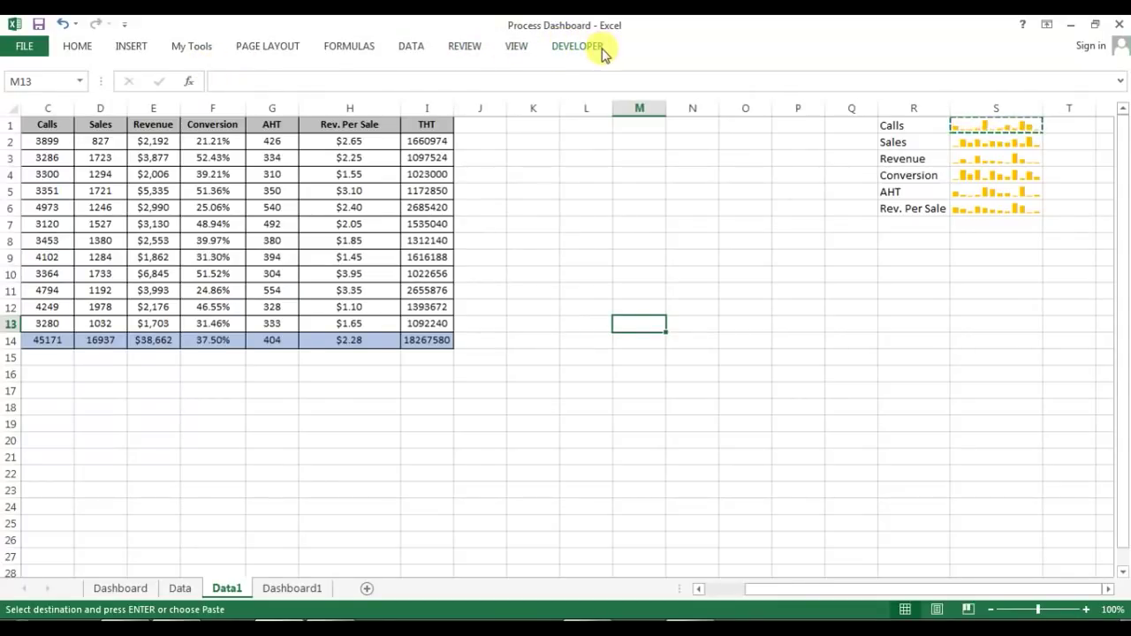
pyautogui.click(525, 46)
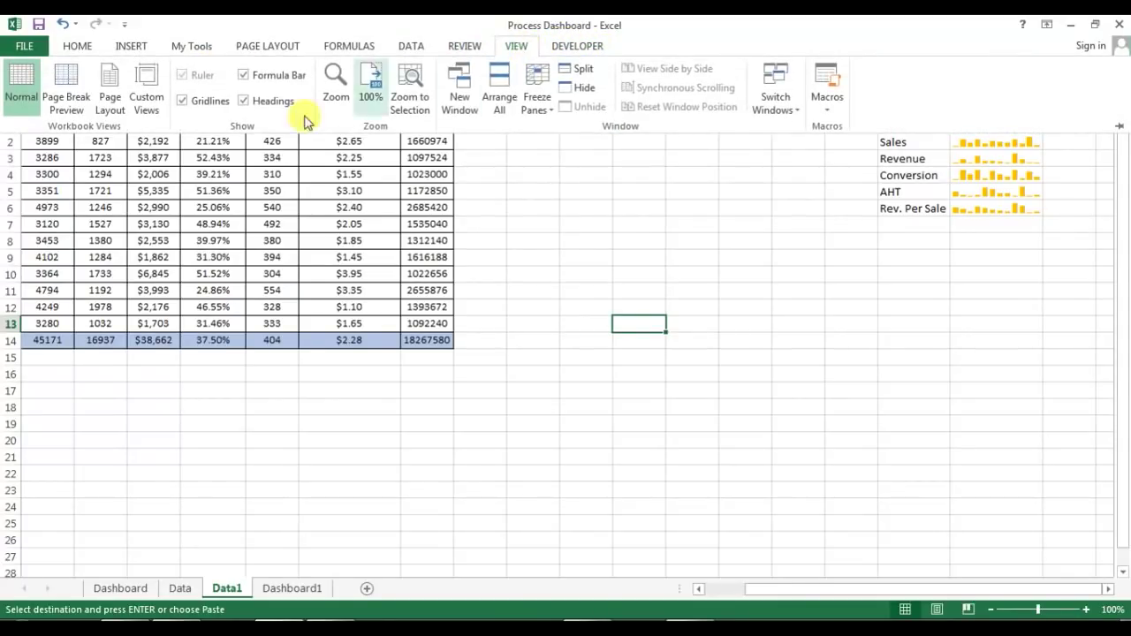
pyautogui.click(183, 101)
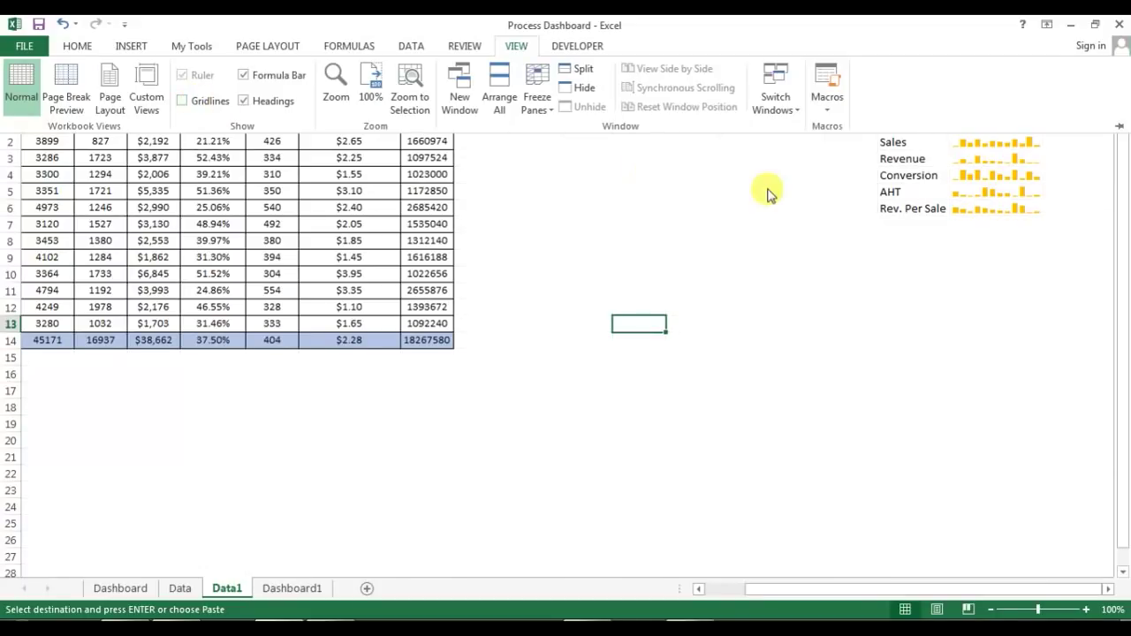
# - Resize the Calls sparkline picture on Dashboard1 to a taller size and fit it inside the Calls tile below the total
pyautogui.click(278, 591)
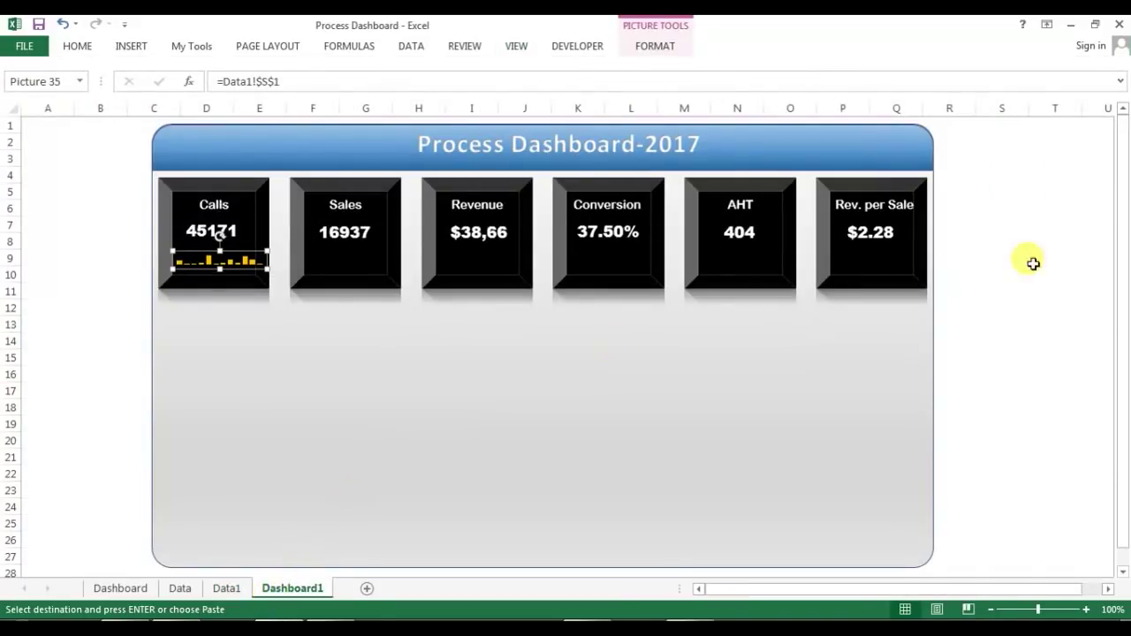
pyautogui.click(1033, 264)
pyautogui.click(258, 264)
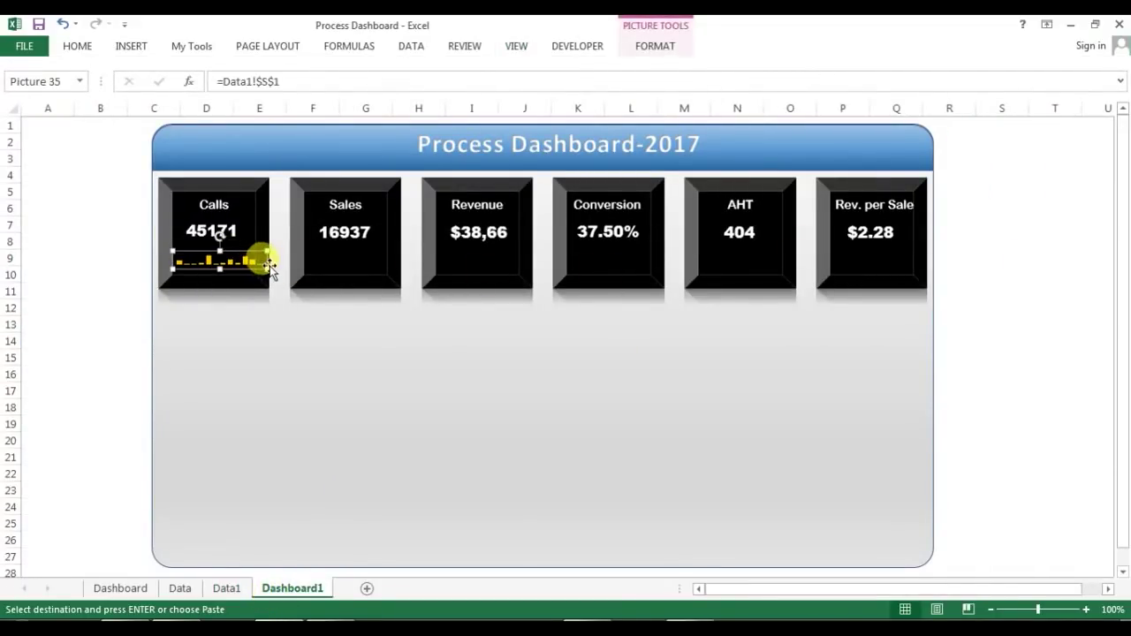
pyautogui.moveTo(262, 263)
pyautogui.mouseDown()
pyautogui.moveTo(280, 255)
pyautogui.moveTo(227, 235)
pyautogui.moveTo(258, 262)
pyautogui.mouseUp()
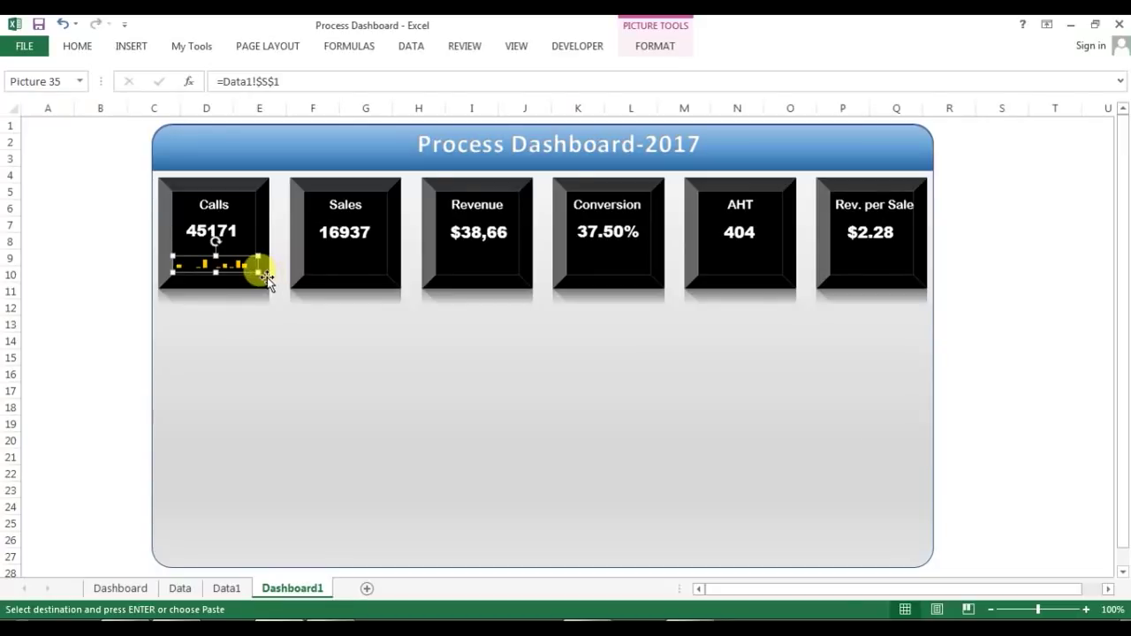
pyautogui.click(260, 280)
pyautogui.click(242, 265)
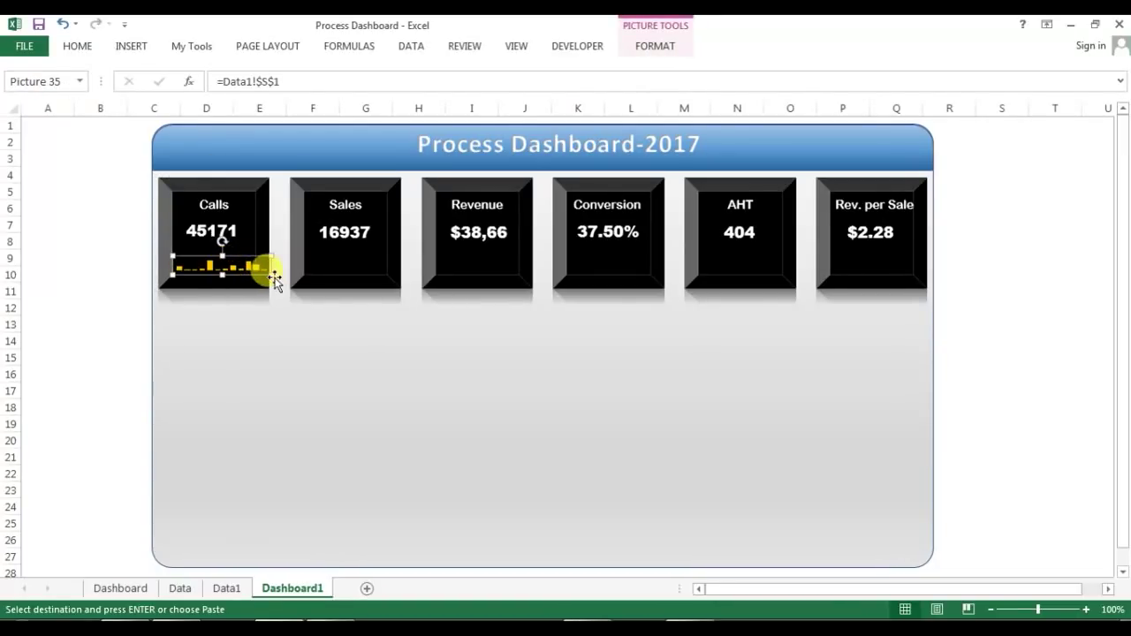
pyautogui.click(961, 255)
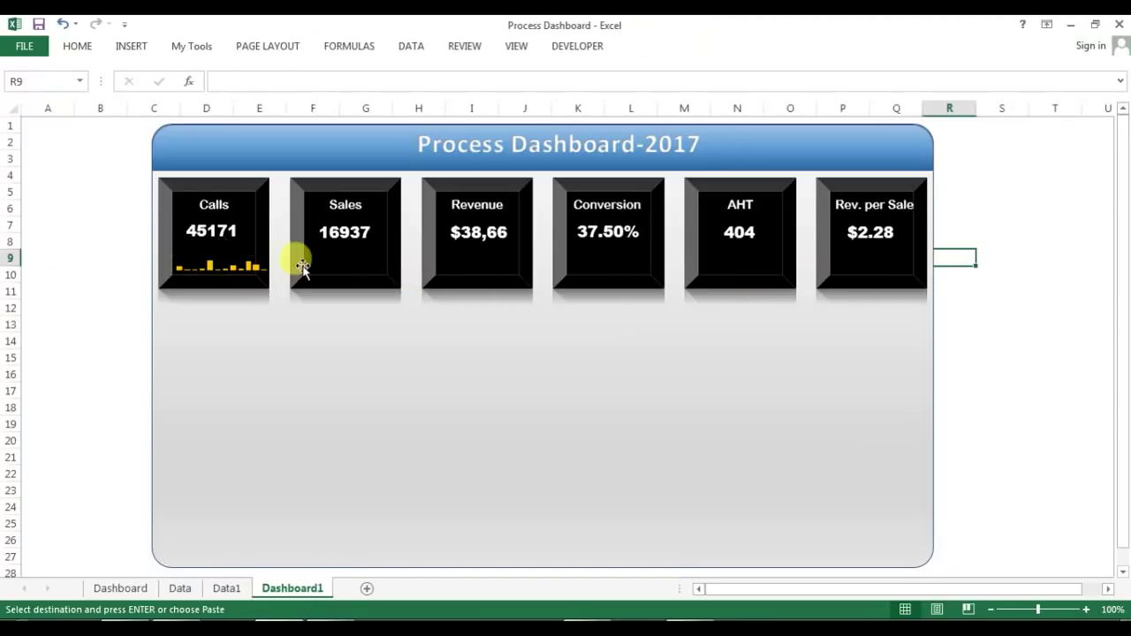
pyautogui.click(228, 259)
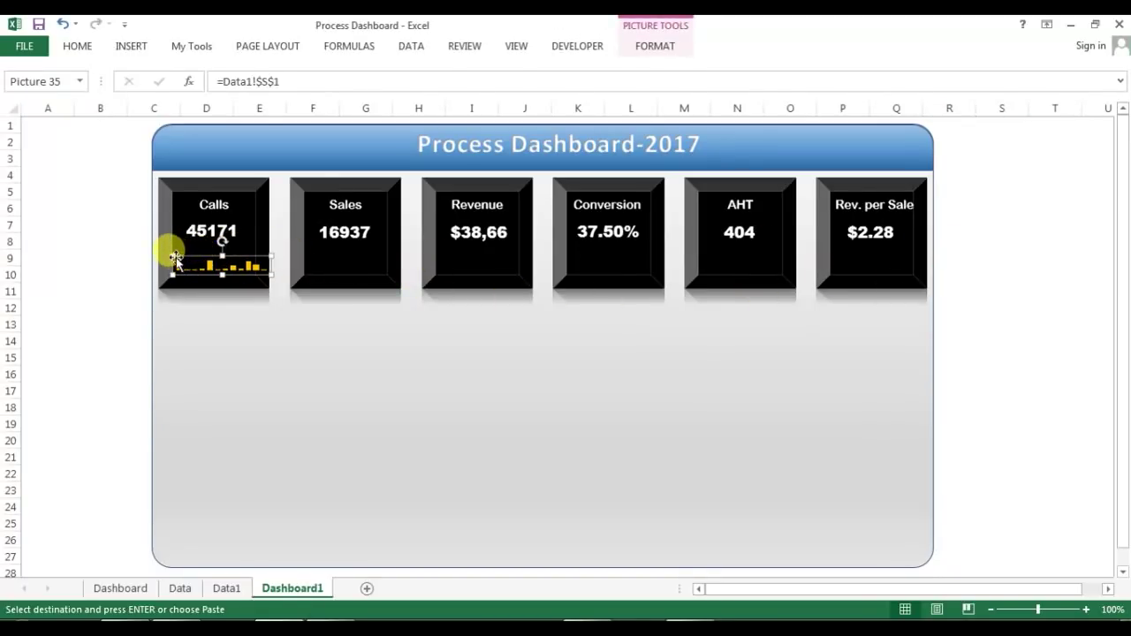
pyautogui.moveTo(239, 259); pyautogui.dragTo(216, 252)
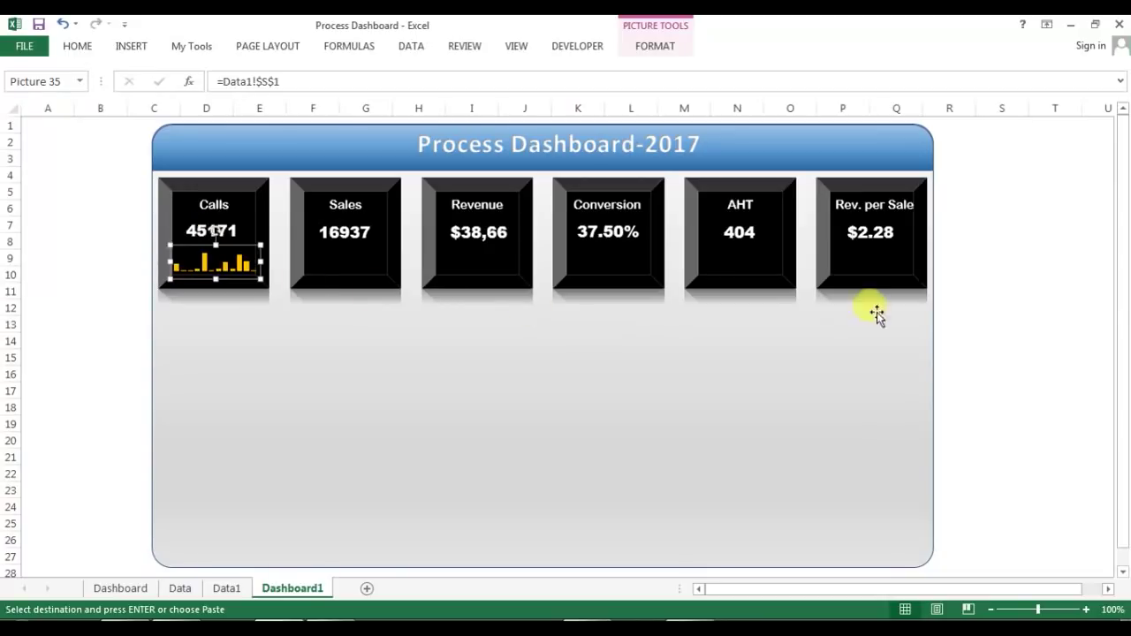
pyautogui.click(985, 274)
# - Duplicate the Calls sparkline picture and place the copy on the Sales tile below the total
pyautogui.click(232, 268)
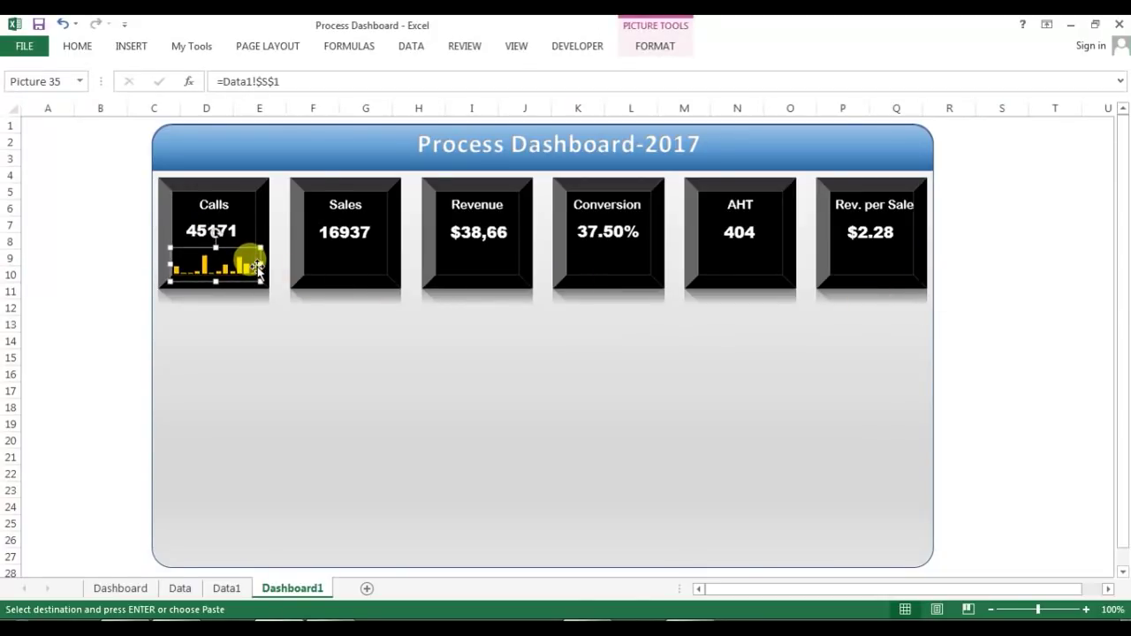
pyautogui.hotkey('ctrl', 'c')
pyautogui.hotkey('ctrl', 'v')
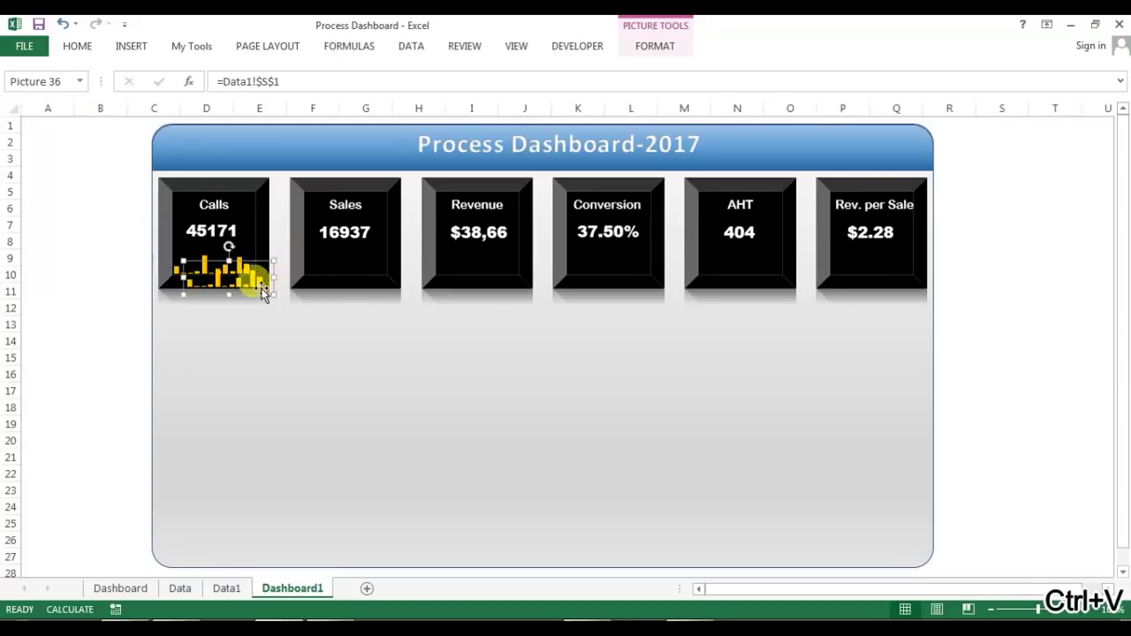
pyautogui.moveTo(250, 281); pyautogui.dragTo(367, 268)
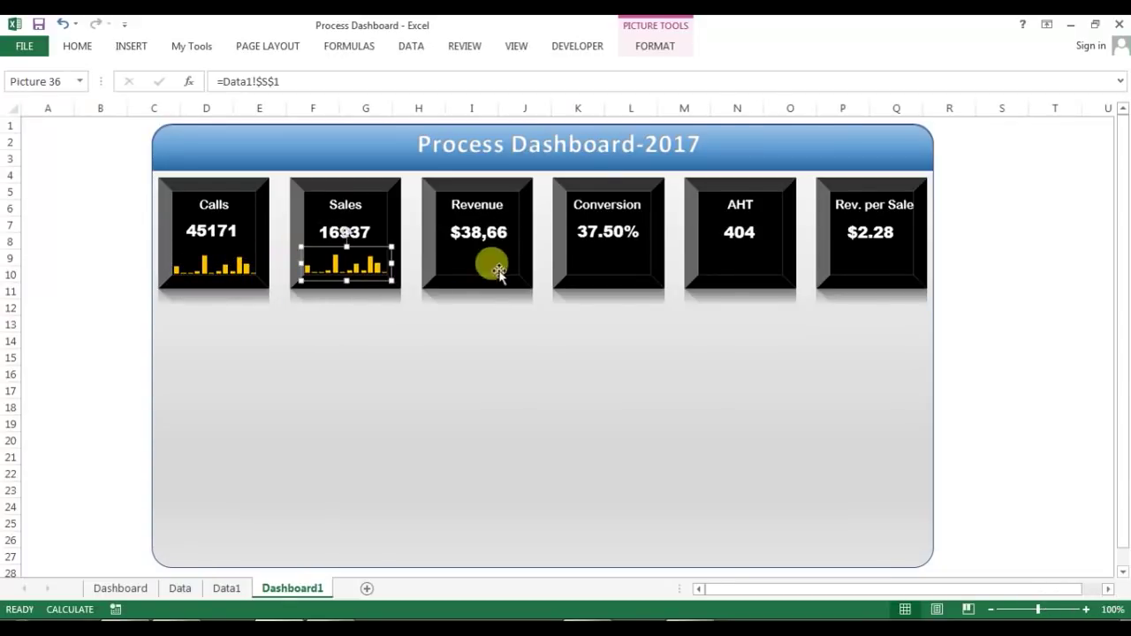
# - Duplicate the Calls and Sales sparkline pictures together and place the copies on the Revenue and Conversion tiles
pyautogui.keyDown('ctrl'); pyautogui.click(248, 272); pyautogui.keyUp('ctrl')
pyautogui.hotkey('ctrl', 'c')
pyautogui.hotkey('ctrl', 'v')
pyautogui.moveTo(345, 243); pyautogui.dragTo(609, 267)
# - Duplicate the Revenue and Conversion sparkline pictures and place the copies on the AHT and Rev. per Sale tiles
pyautogui.hotkey('ctrl', 'c')
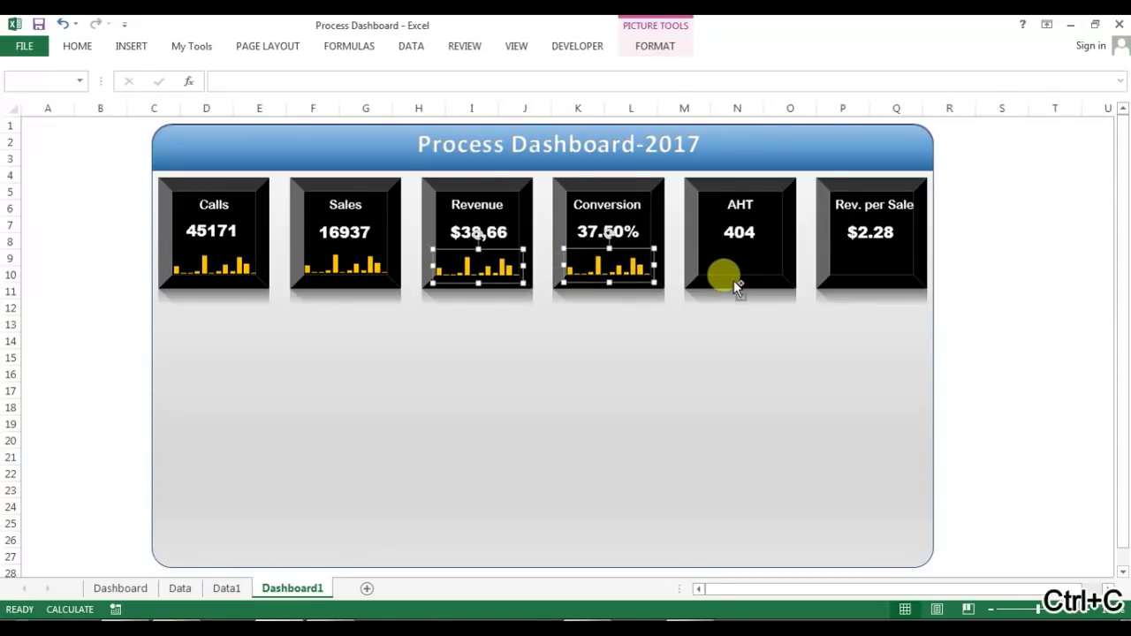
pyautogui.hotkey('ctrl', 'v')
pyautogui.moveTo(761, 265); pyautogui.dragTo(873, 273)
pyautogui.click(1002, 273)
# - Check the cell links of the Calls and Sales sparkline pictures and locate the Sales, Revenue and Conversion sparkline cells on Data1
pyautogui.click(263, 248)
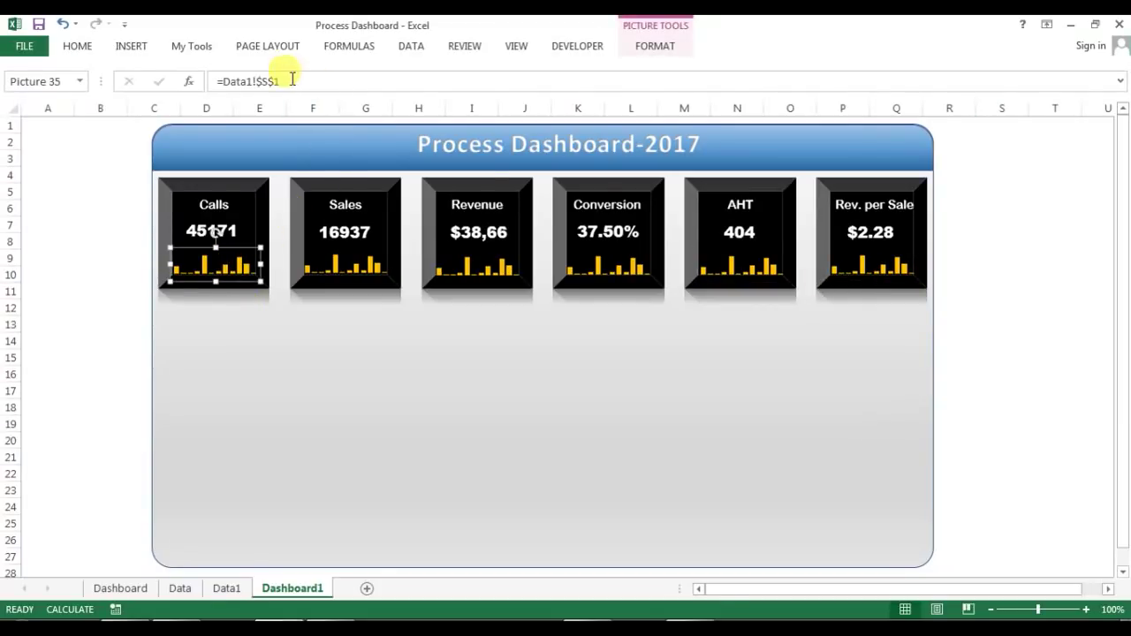
pyautogui.click(341, 265)
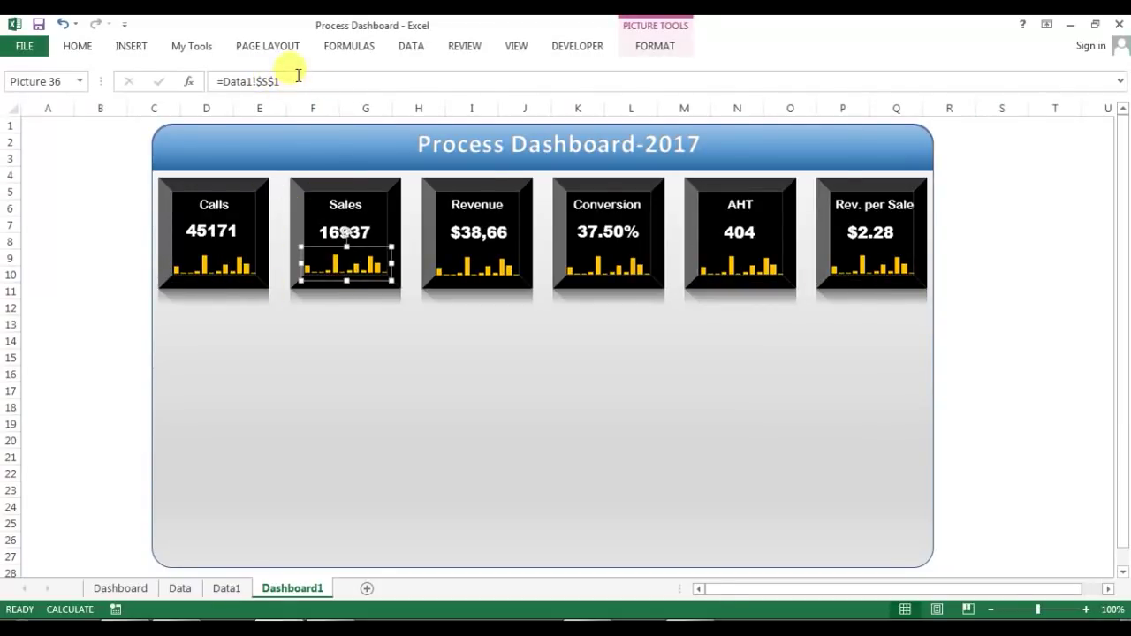
pyautogui.click(225, 588)
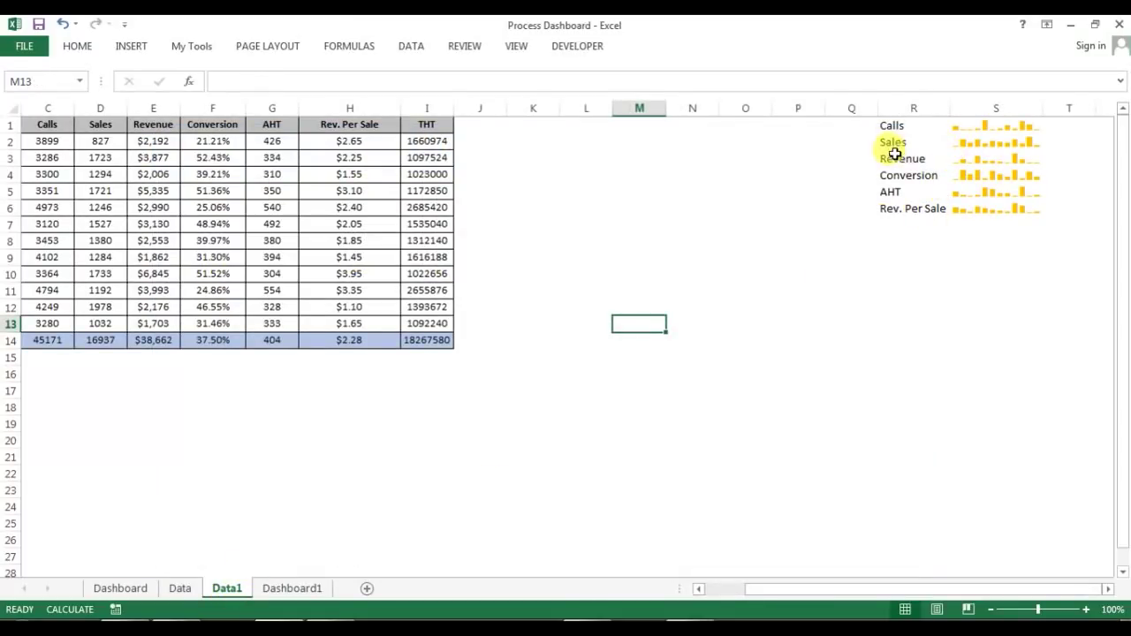
pyautogui.click(898, 145)
pyautogui.click(981, 141)
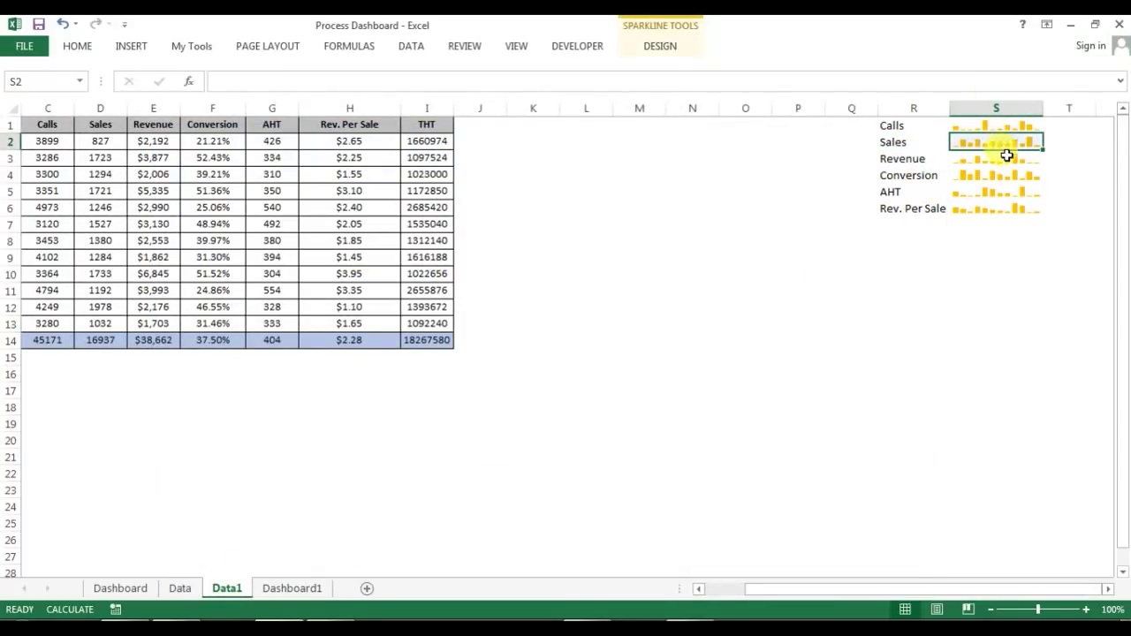
pyautogui.click(1005, 159)
pyautogui.click(1006, 182)
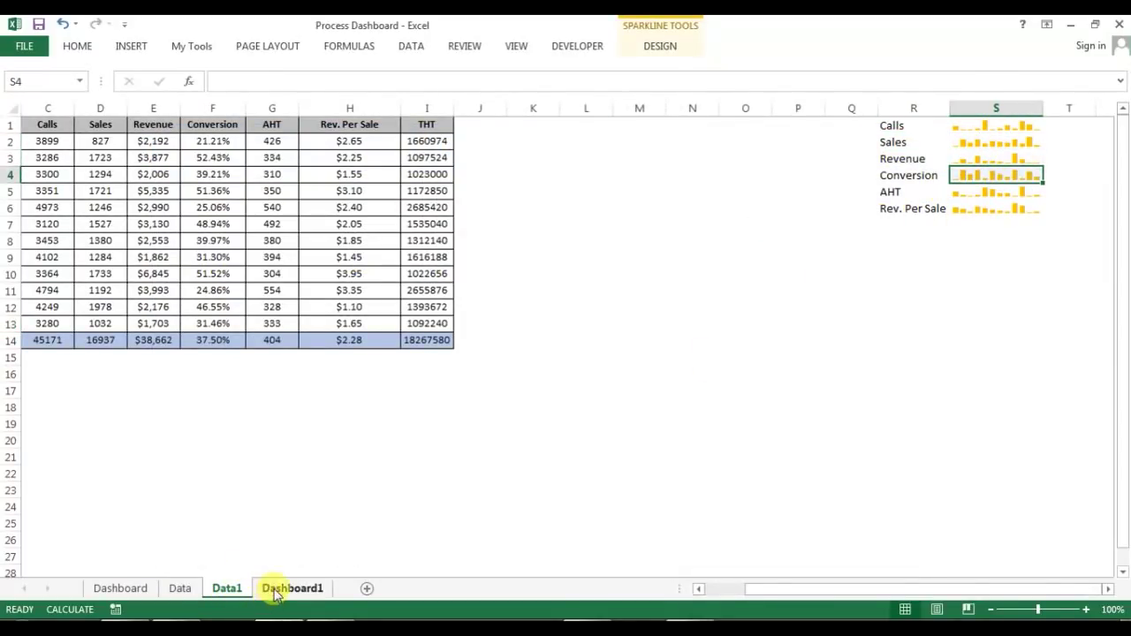
# - Link the Sales sparkline picture on Dashboard1 to Data1!$S$2 and the Revenue sparkline picture to Data1!$S$3
pyautogui.click(292, 588)
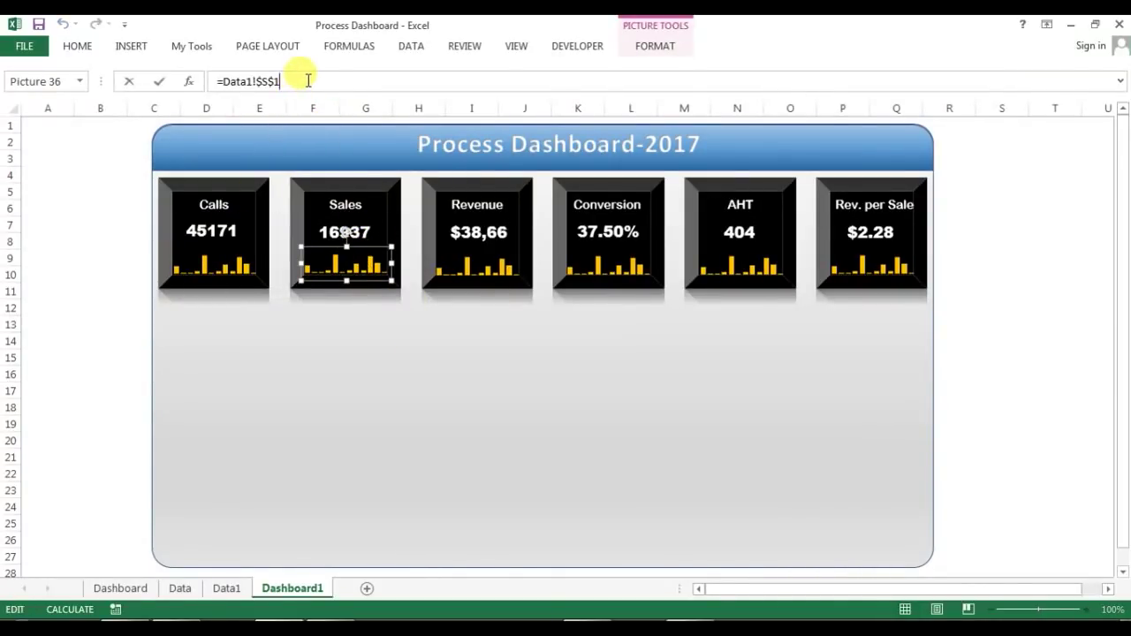
pyautogui.click(457, 262)
pyautogui.click(328, 74)
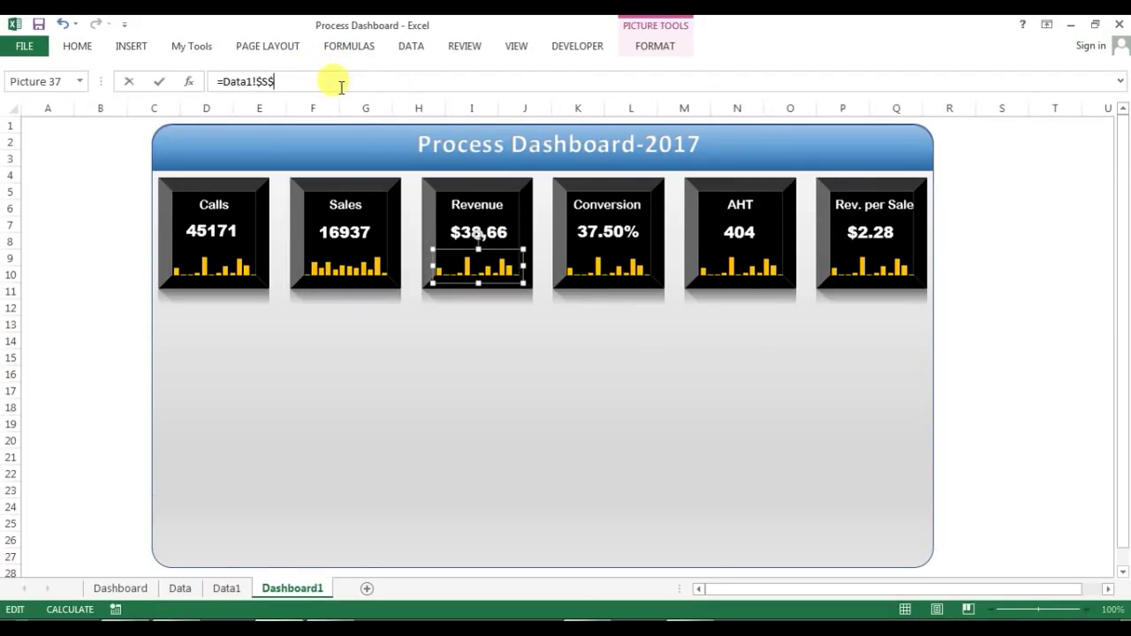
pyautogui.write('3')
pyautogui.press('Return')
# - Link the Conversion, AHT and Rev. per Sale sparkline pictures to cells S4, S5 and S6 on Data1 respectively
pyautogui.click(611, 259)
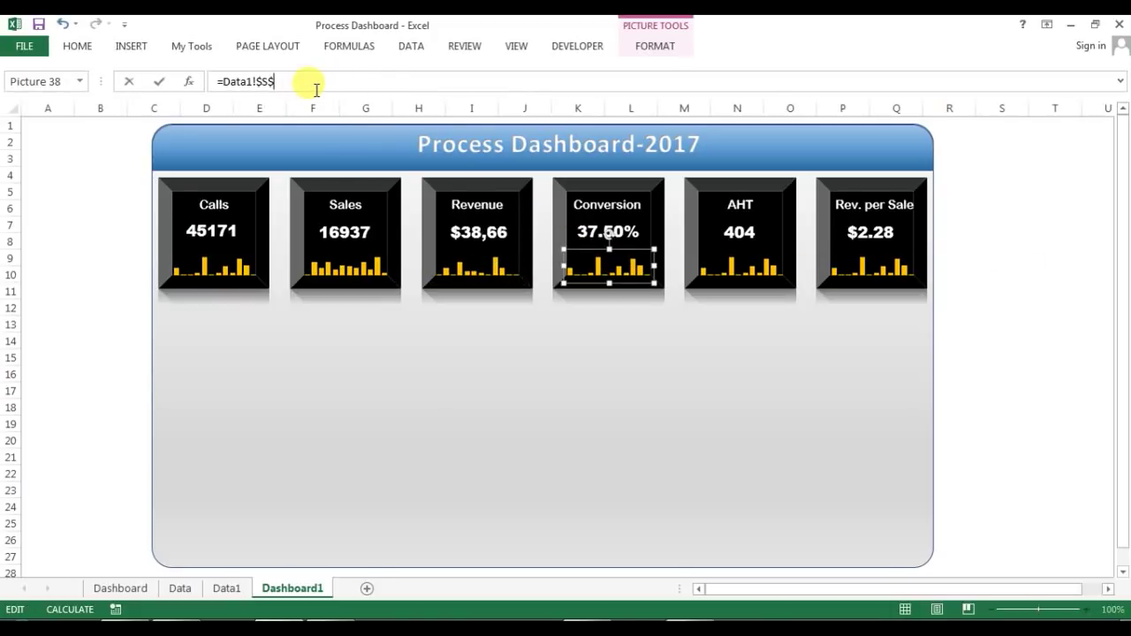
pyautogui.click(747, 257)
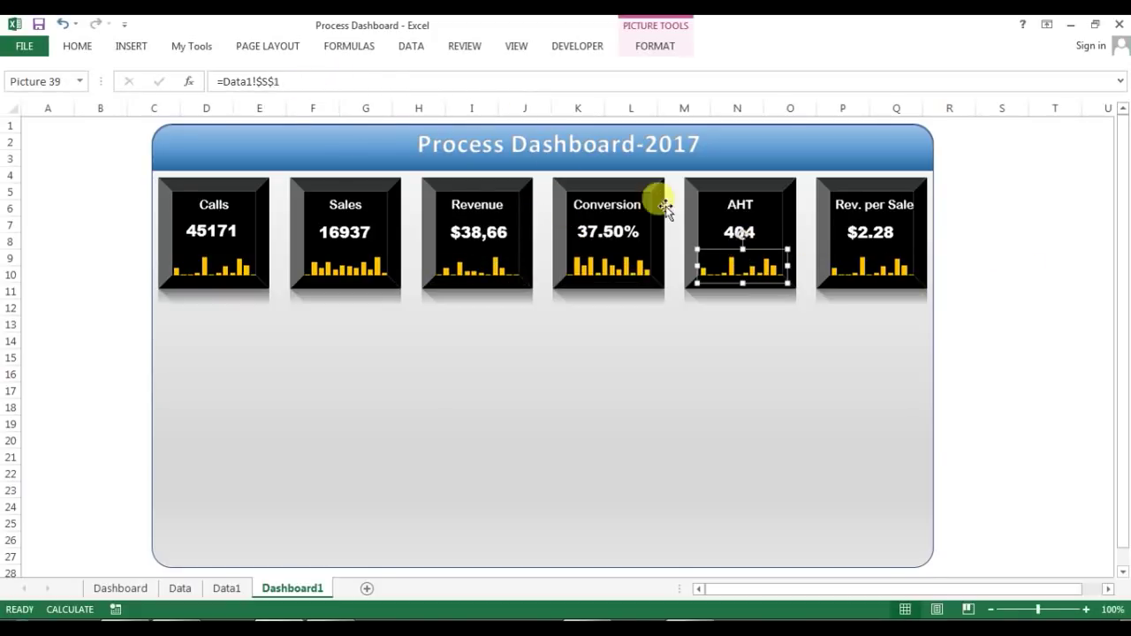
pyautogui.click(293, 81)
pyautogui.press('Return')
pyautogui.click(852, 255)
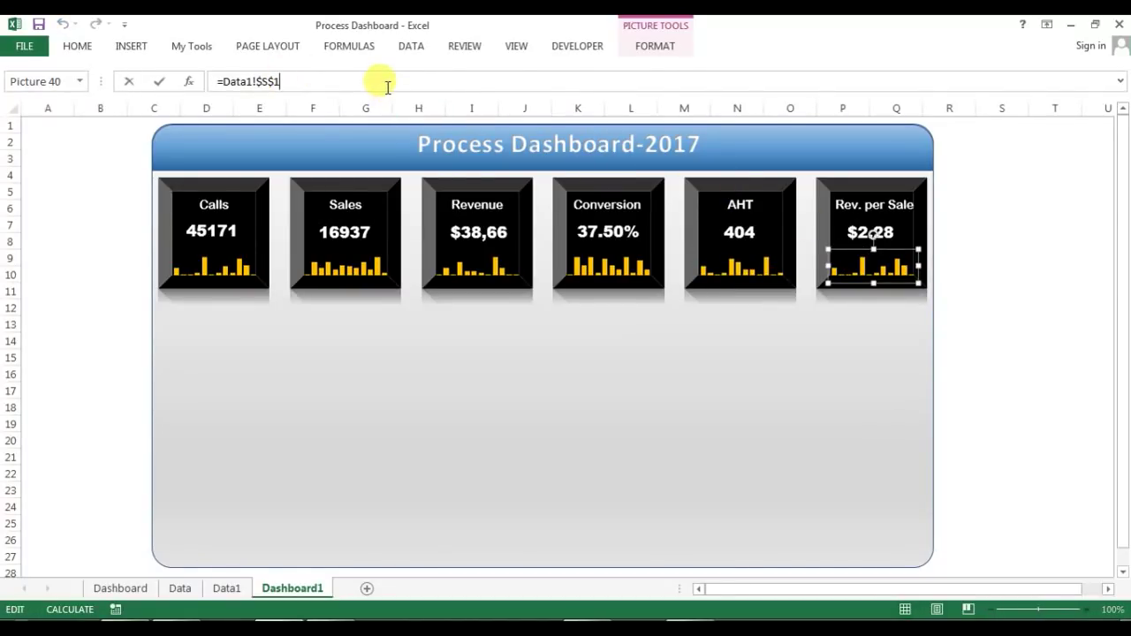
pyautogui.click(1008, 239)
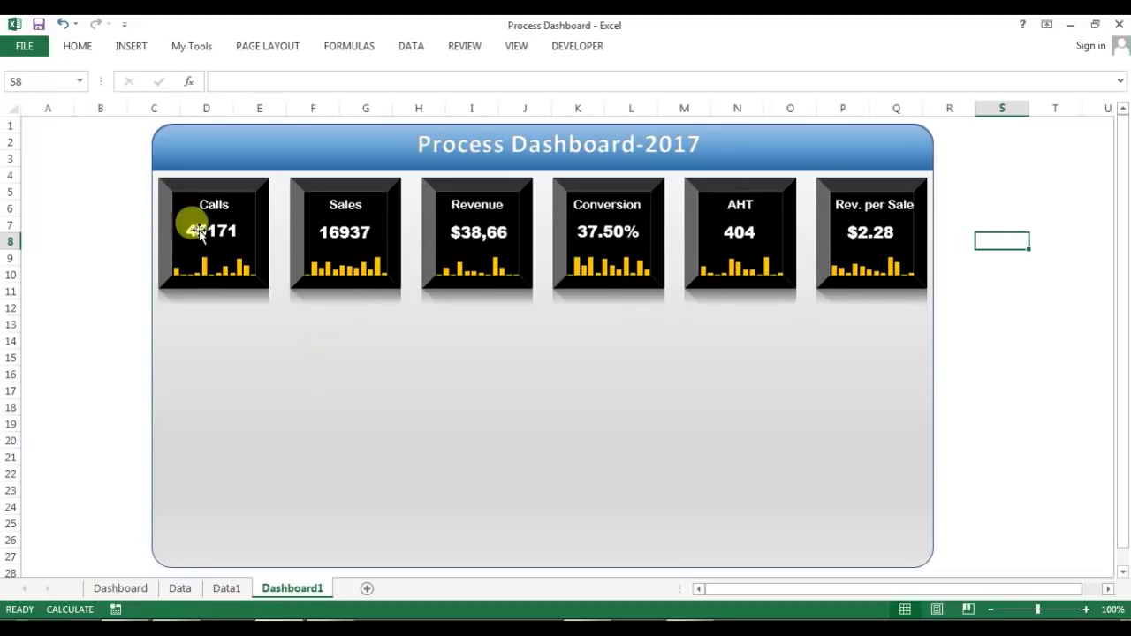
# - Review the finished Dashboard sheet, switching its monthly chart between line and column views, and return to Dashboard1
pyautogui.click(121, 589)
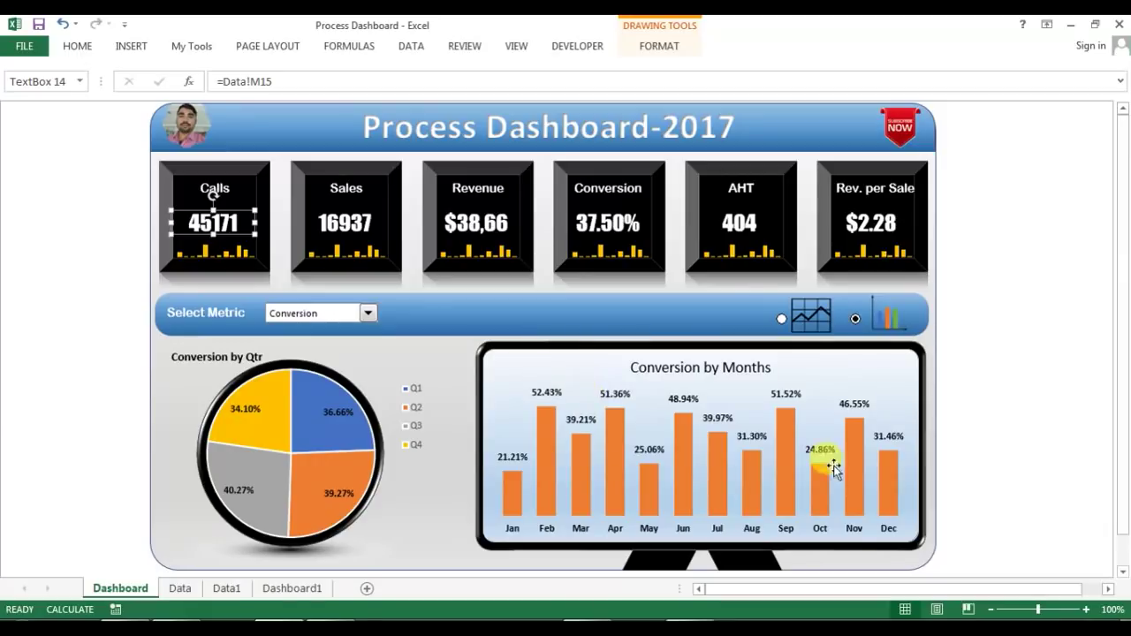
pyautogui.click(782, 318)
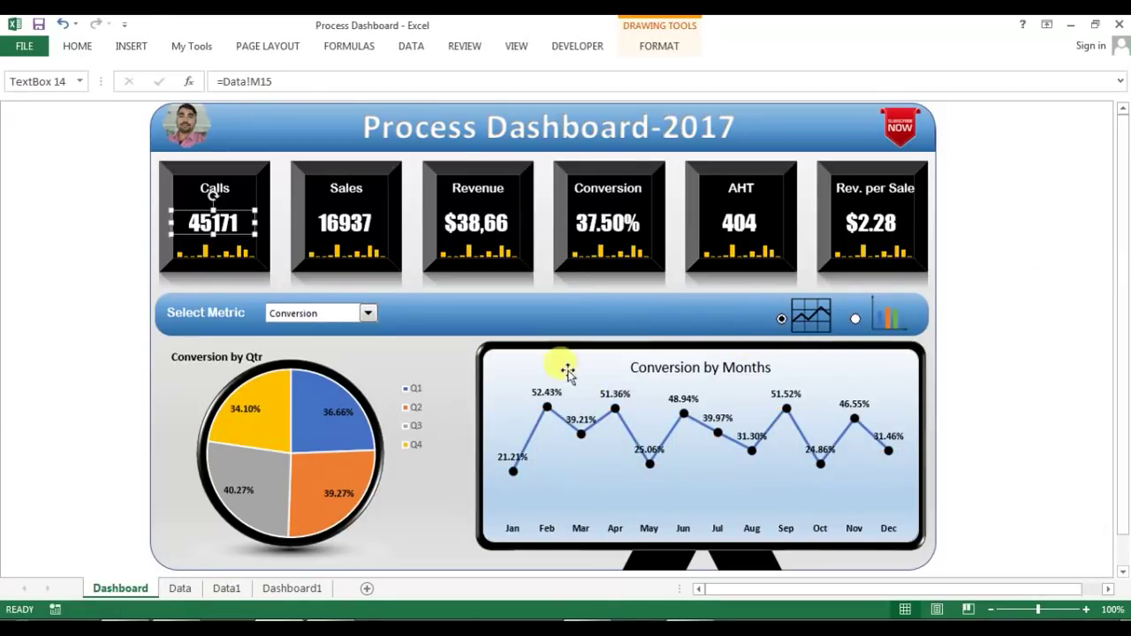
pyautogui.click(867, 315)
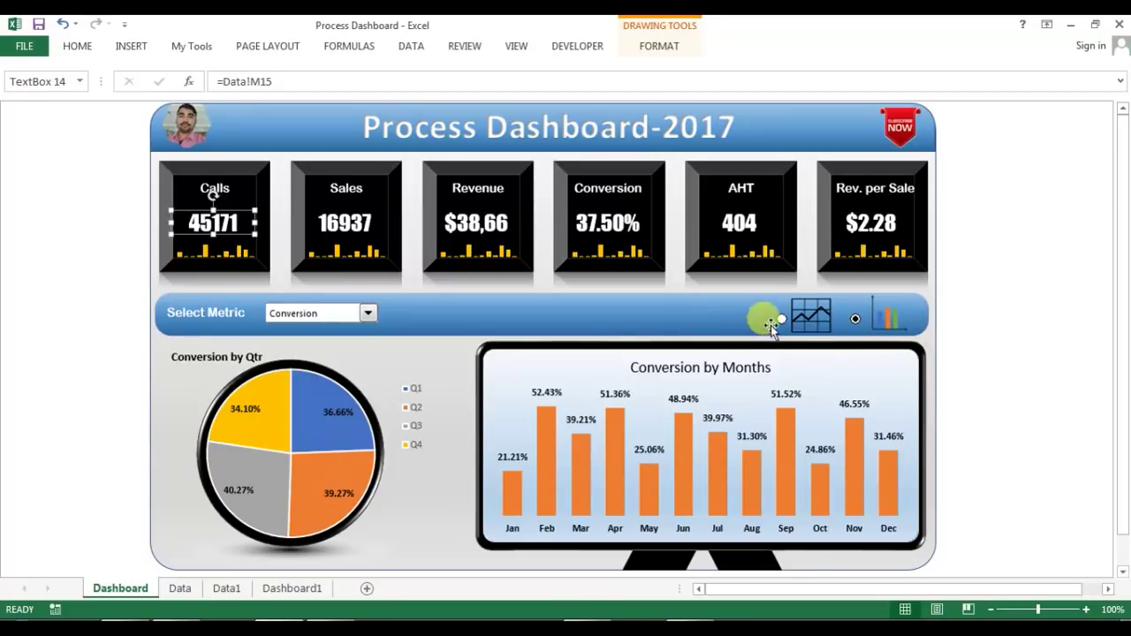
pyautogui.click(780, 322)
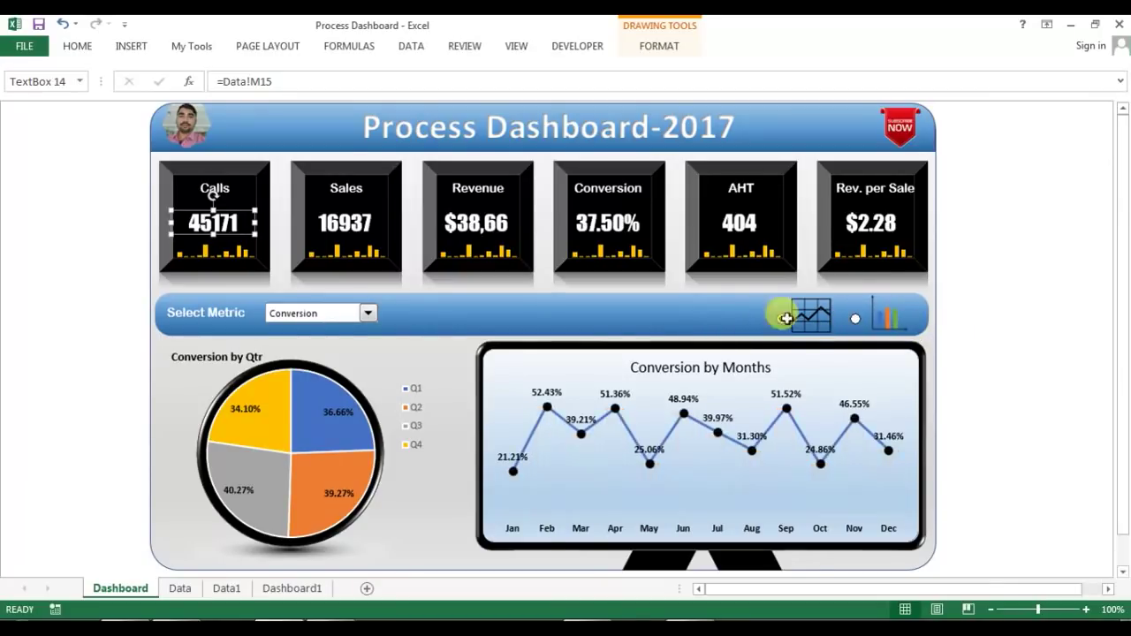
pyautogui.click(1016, 307)
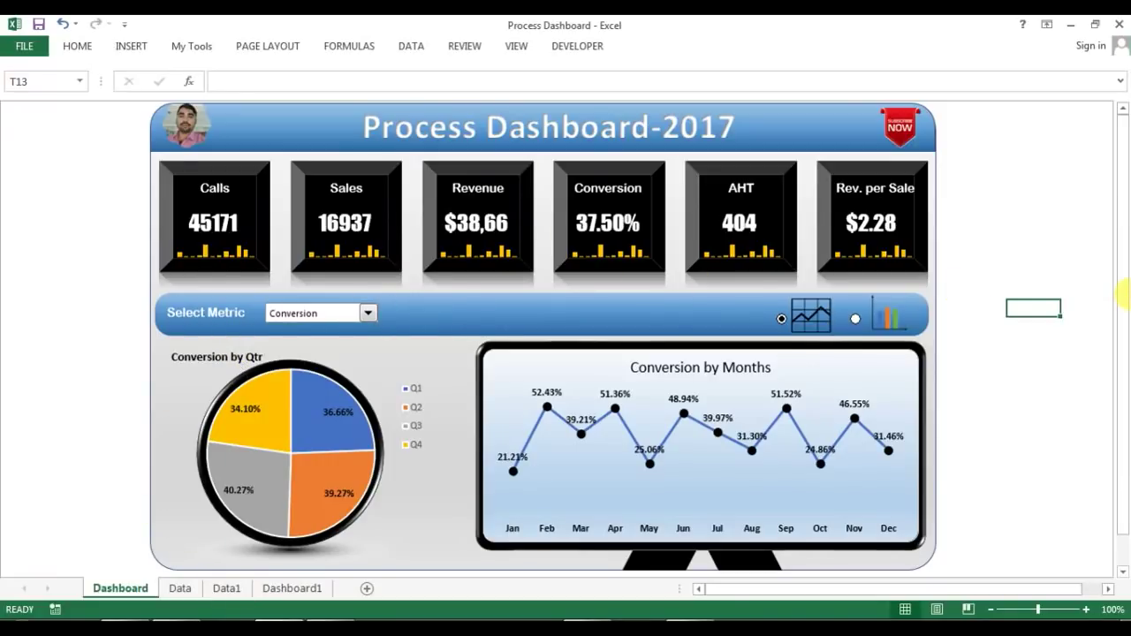
pyautogui.click(291, 589)
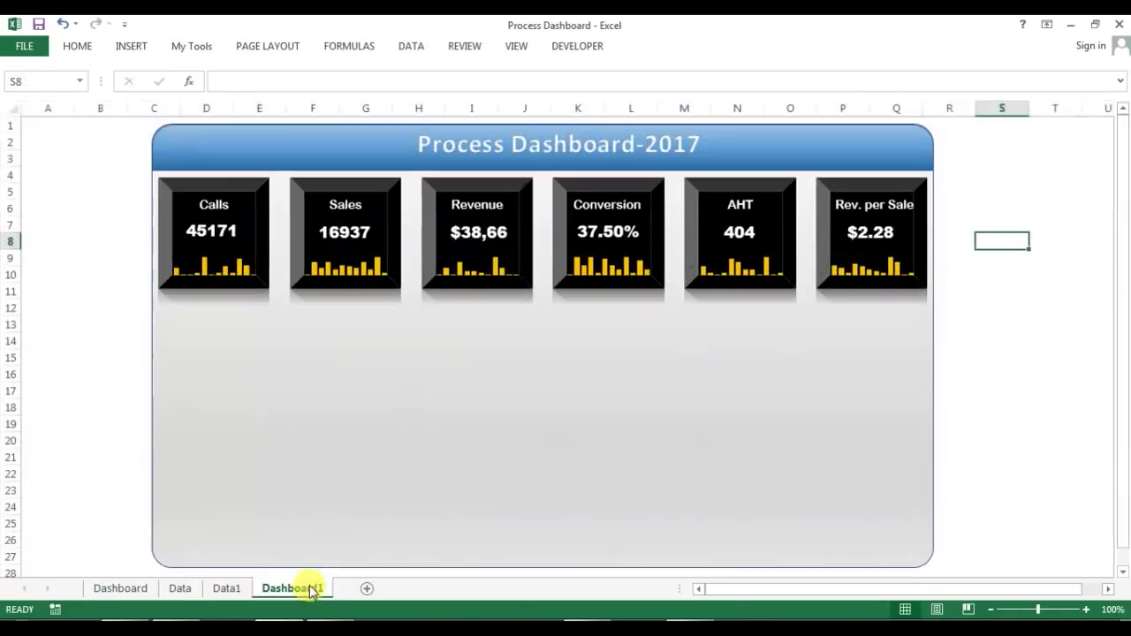